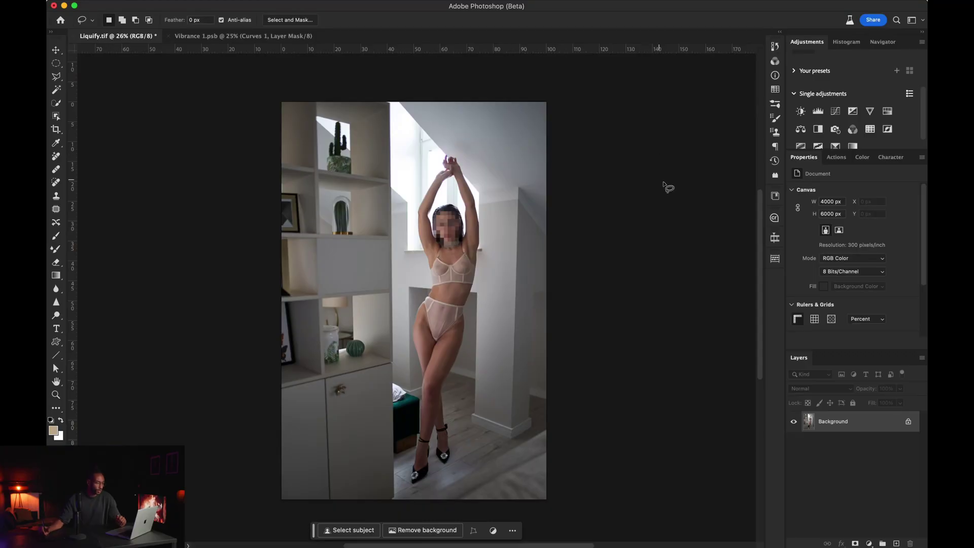
Add Curves, Levels and Exposure adjustment layers above the Background, and darken the Curves midtones to input 93, output 77.
{"action": "left_click", "coordinate": [835, 111]}
{"action": "left_click", "coordinate": [818, 113]}
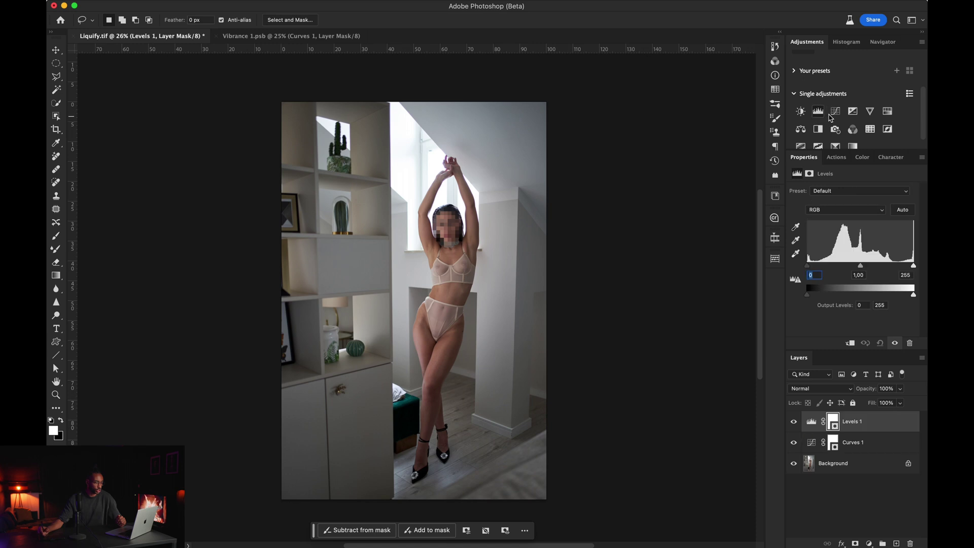
{"action": "left_click", "coordinate": [852, 111]}
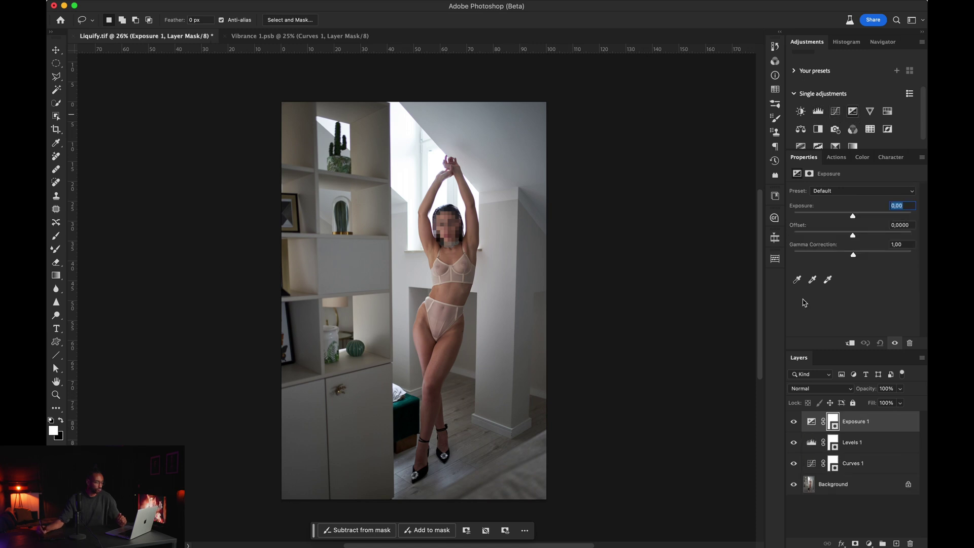
{"action": "left_click", "coordinate": [814, 461]}
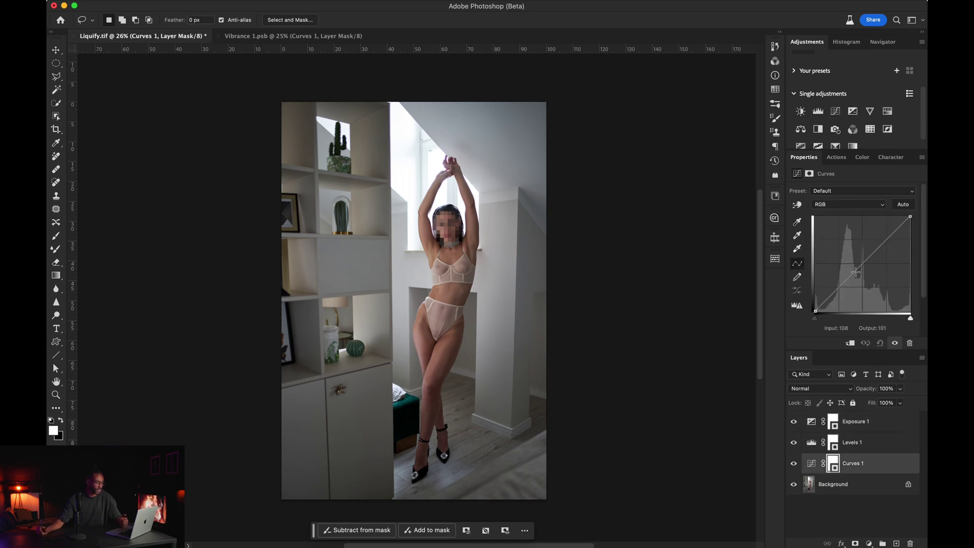
{"action": "mouse_move", "coordinate": [862, 269]}
{"action": "left_mouse_down"}
{"action": "mouse_move", "coordinate": [852, 260]}
{"action": "mouse_move", "coordinate": [850, 282]}
{"action": "left_mouse_up"}
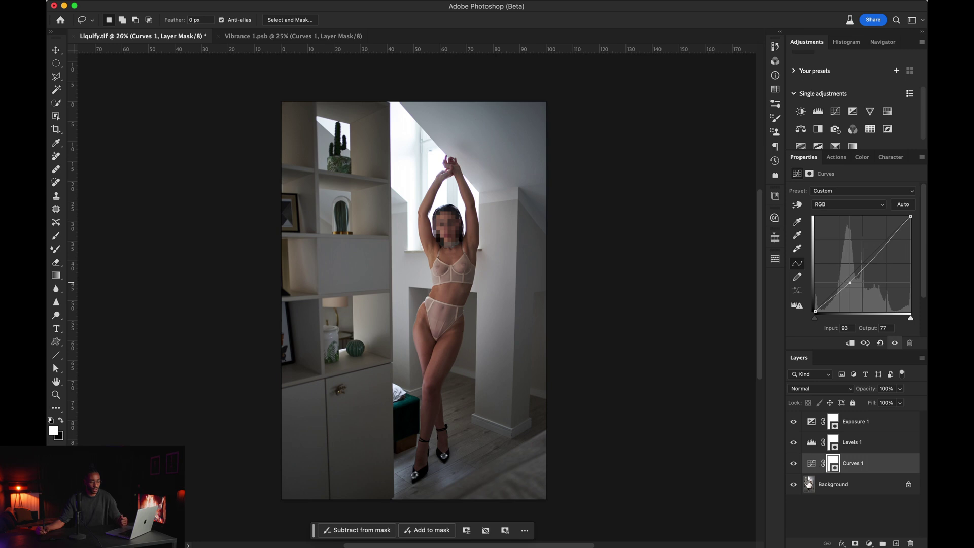
Select the Background and its three adjustment layers and try to merge them.
{"action": "left_click", "coordinate": [860, 423]}
{"action": "left_click", "coordinate": [859, 484], "text": "shift"}
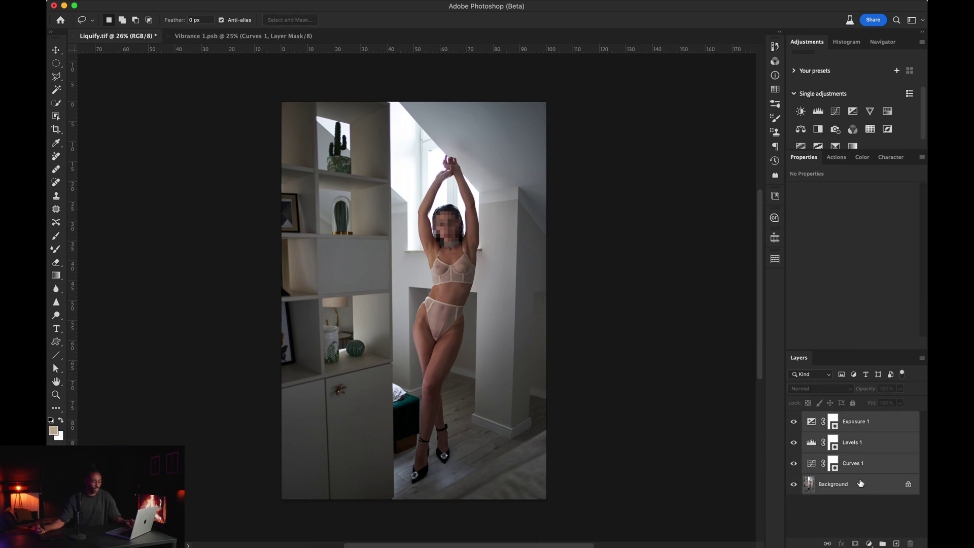
{"action": "right_click", "coordinate": [897, 465]}
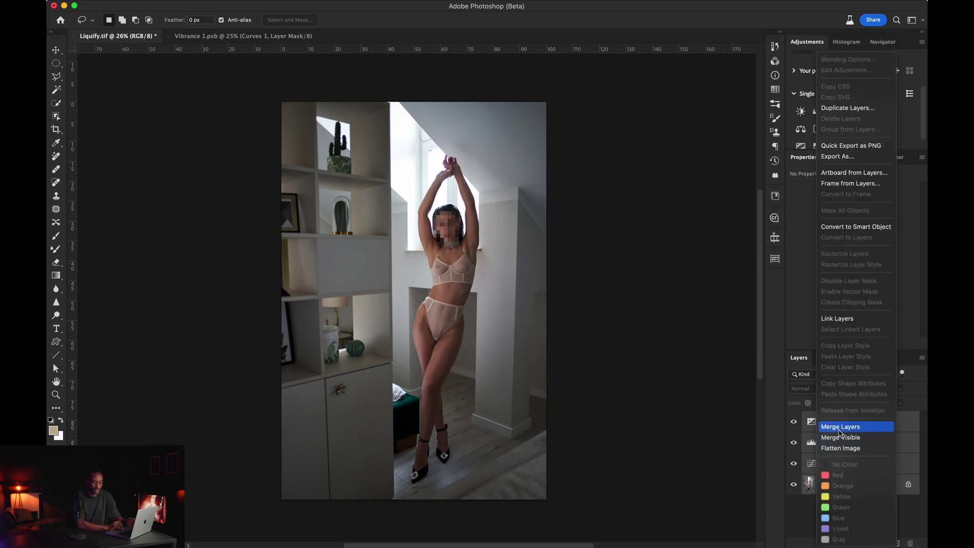
{"action": "left_click", "coordinate": [840, 429]}
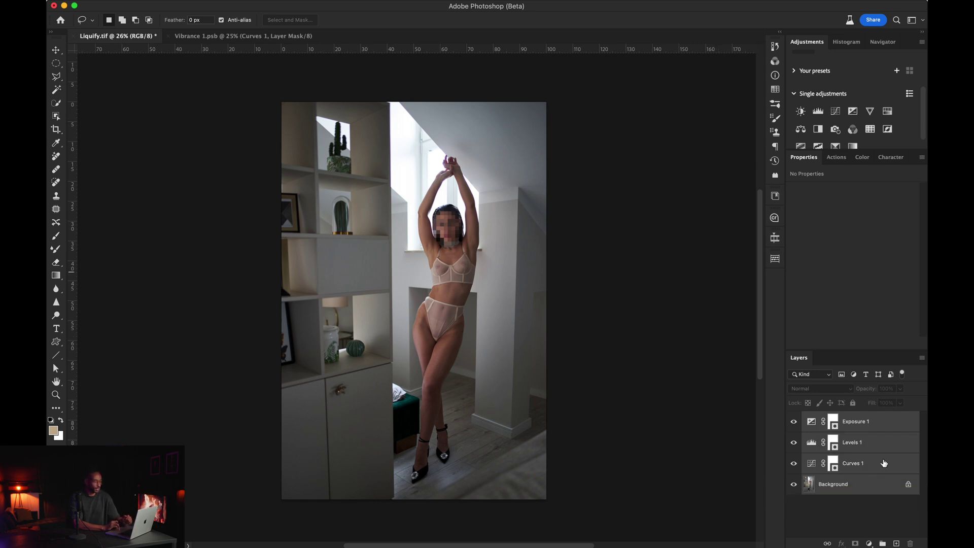
Close the Vibrance 1.psb document and convert the Background and three adjustment layers into one smart object.
{"action": "left_click", "coordinate": [168, 36]}
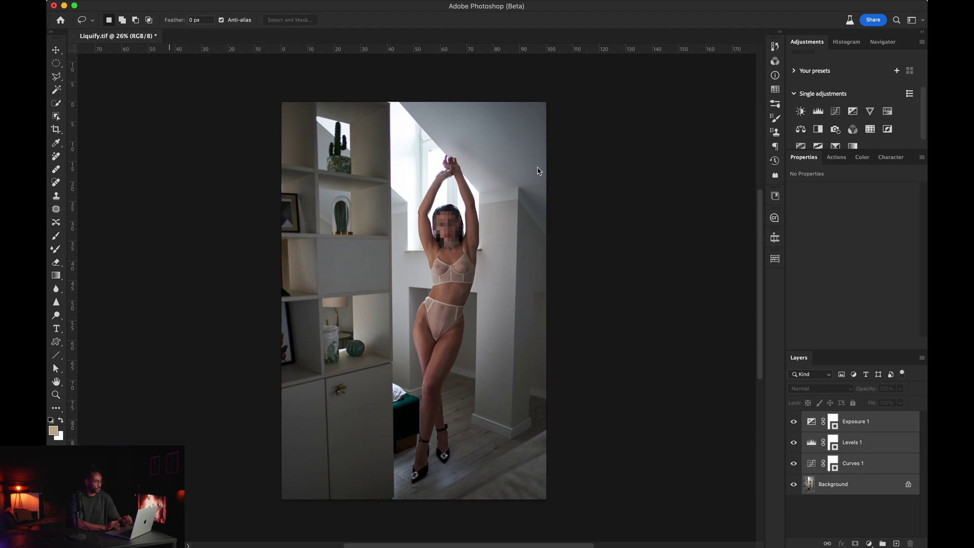
{"action": "right_click", "coordinate": [861, 453]}
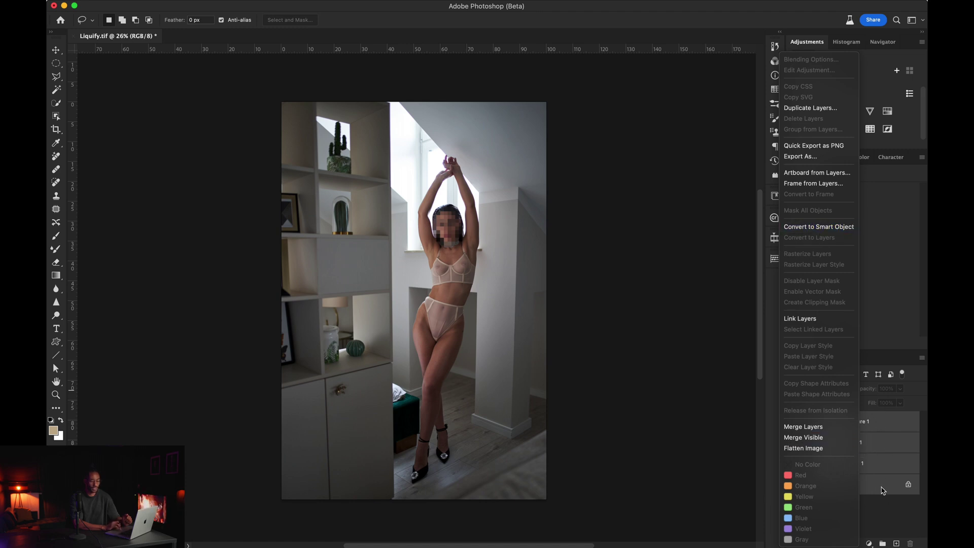
{"action": "left_click", "coordinate": [806, 231]}
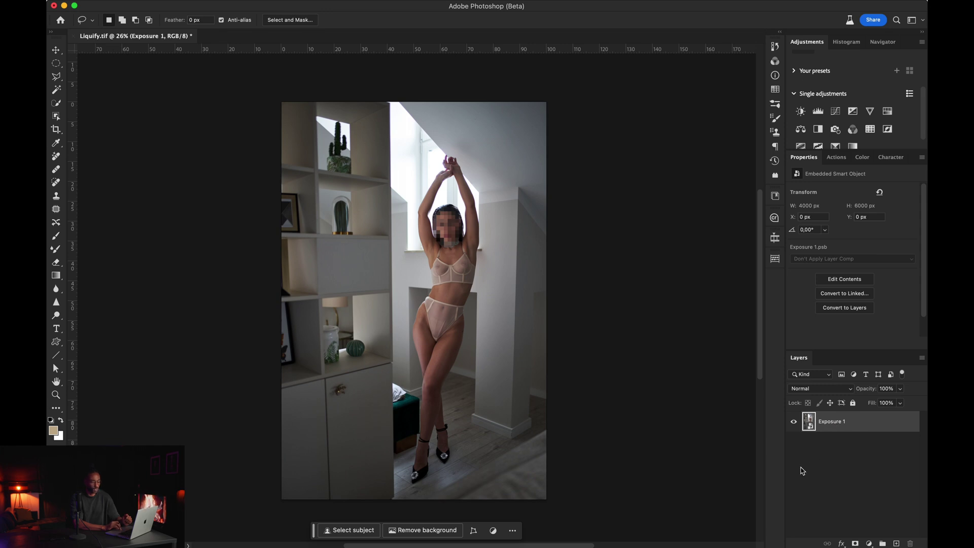
{"action": "left_click", "coordinate": [849, 484]}
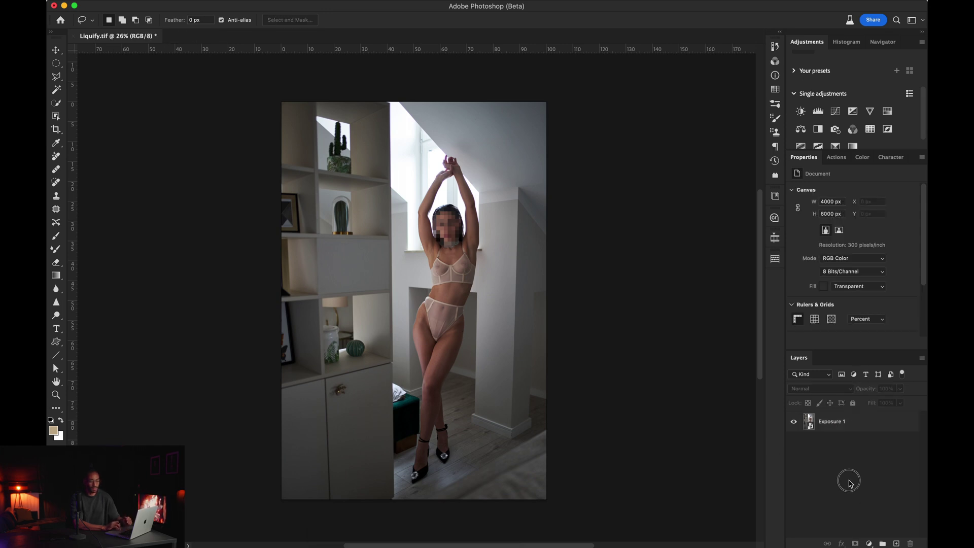
Open the smart object's contents and brighten the Curves adjustment to input 81, output 106.
{"action": "double_click", "coordinate": [810, 421]}
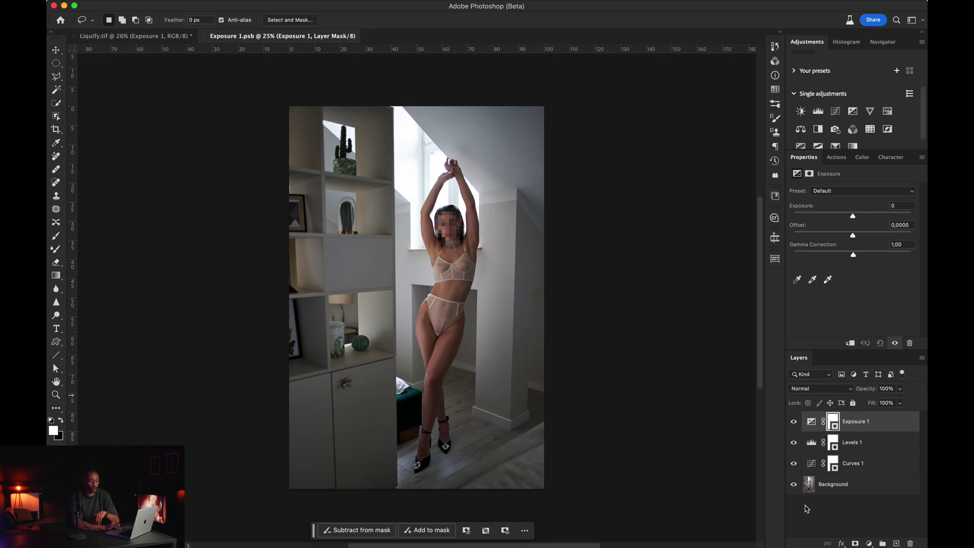
{"action": "left_click", "coordinate": [812, 465]}
{"action": "left_click_drag", "start_coordinate": [849, 283], "coordinate": [843, 271]}
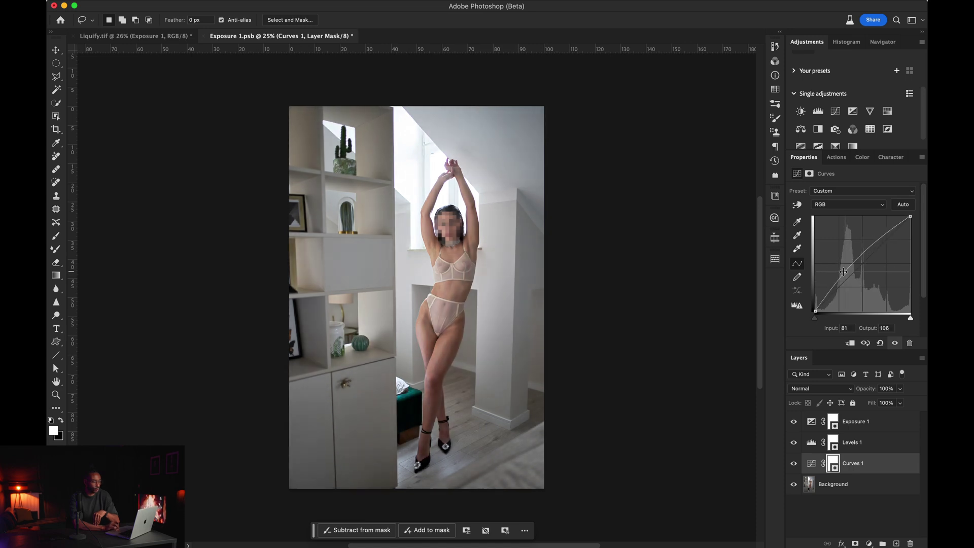
Save the edited smart object contents, return to Liquify.tif and close Exposure 1.psb.
{"action": "key", "text": "super+s"}
{"action": "left_click", "coordinate": [170, 37]}
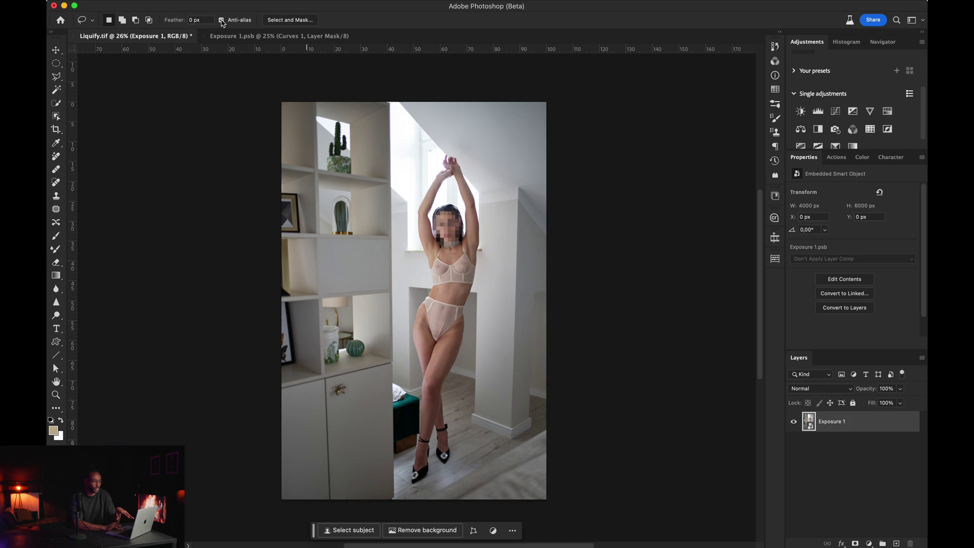
{"action": "left_click", "coordinate": [205, 36]}
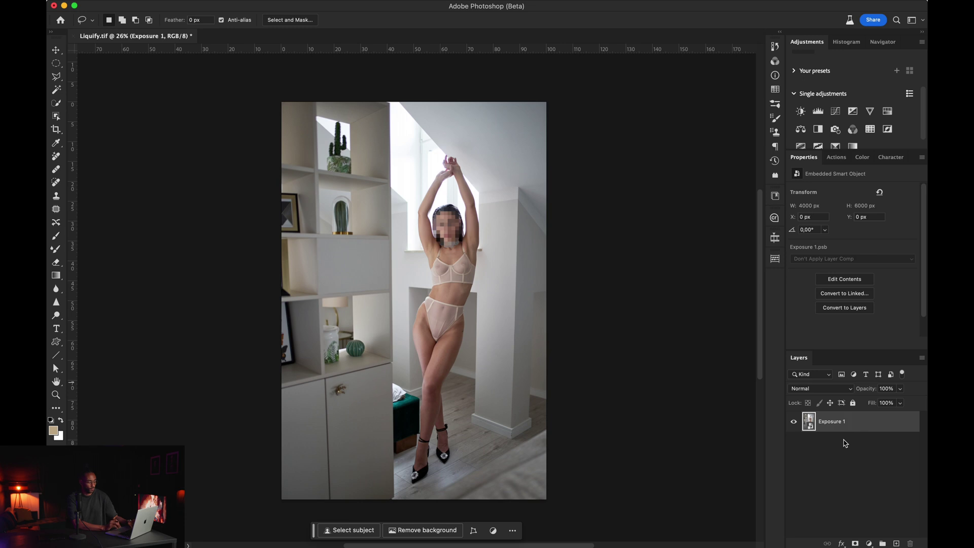
Undo the smart object conversion and delete the Exposure, Levels and Curves adjustment layers.
{"action": "key", "text": "super+z"}
{"action": "key", "text": "super+z"}
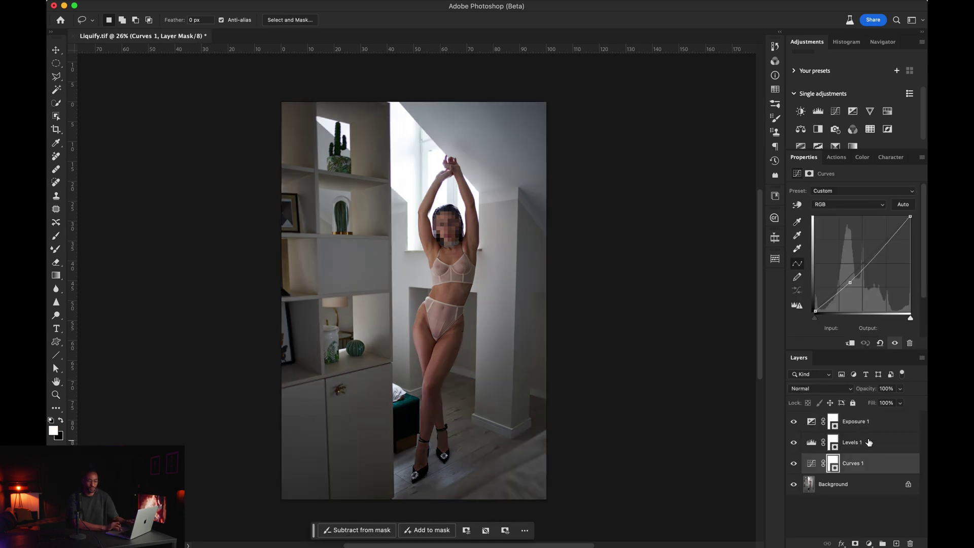
{"action": "left_click", "coordinate": [867, 429], "text": "shift"}
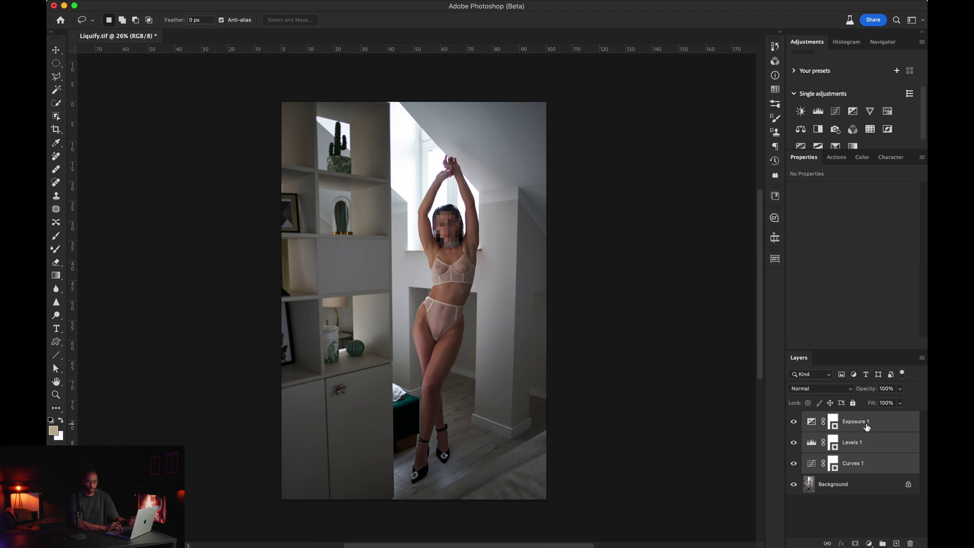
{"action": "key", "text": "Delete"}
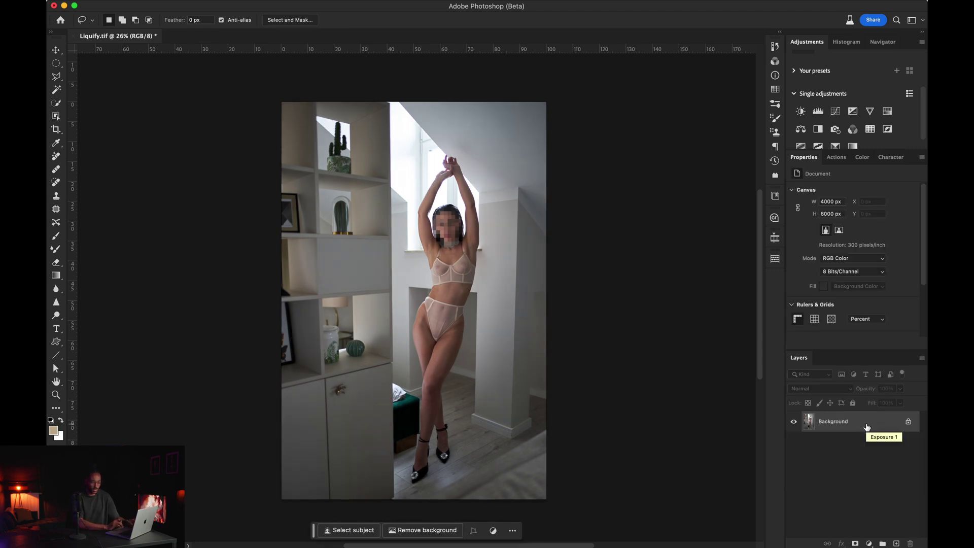
Convert the Background layer to a smart object.
{"action": "right_click", "coordinate": [867, 427]}
{"action": "left_click", "coordinate": [867, 427]}
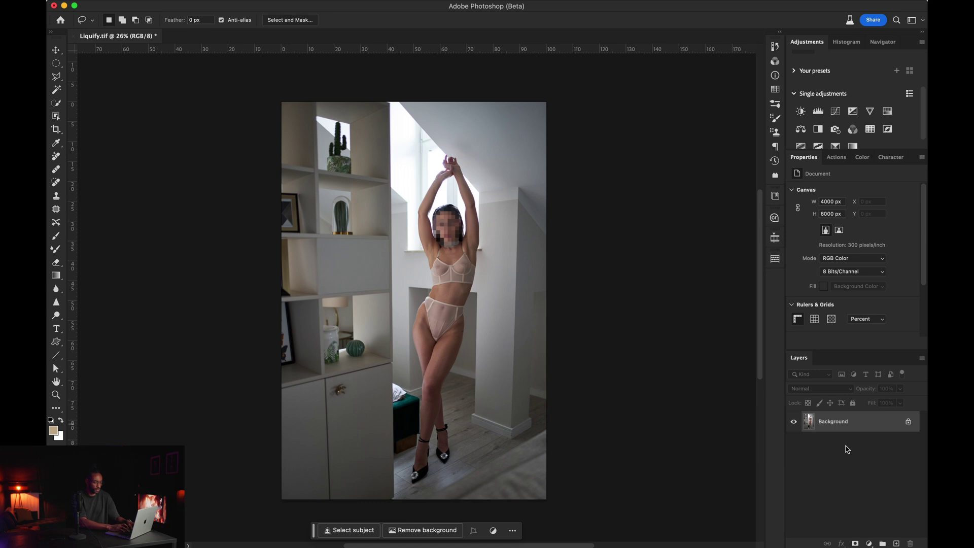
{"action": "right_click", "coordinate": [832, 423]}
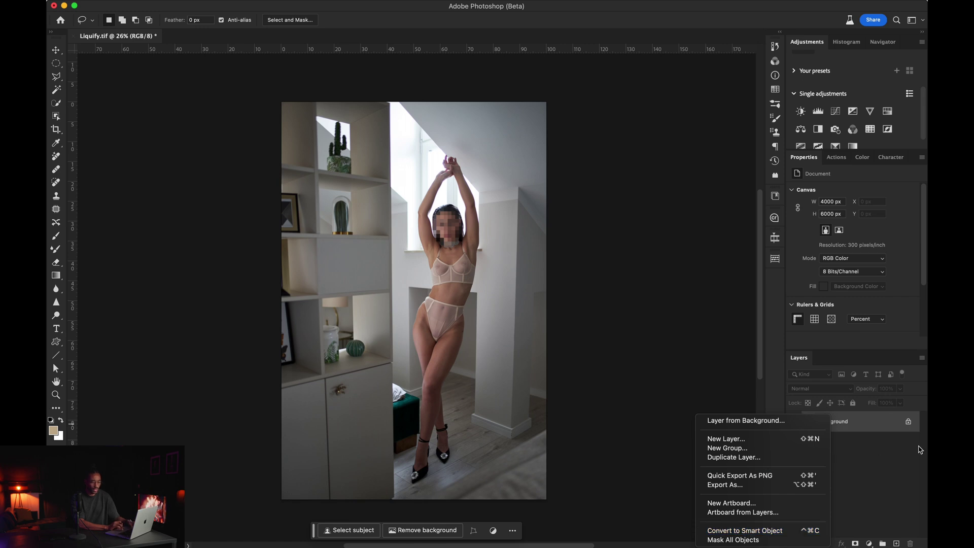
{"action": "left_click", "coordinate": [893, 451]}
{"action": "right_click", "coordinate": [832, 425]}
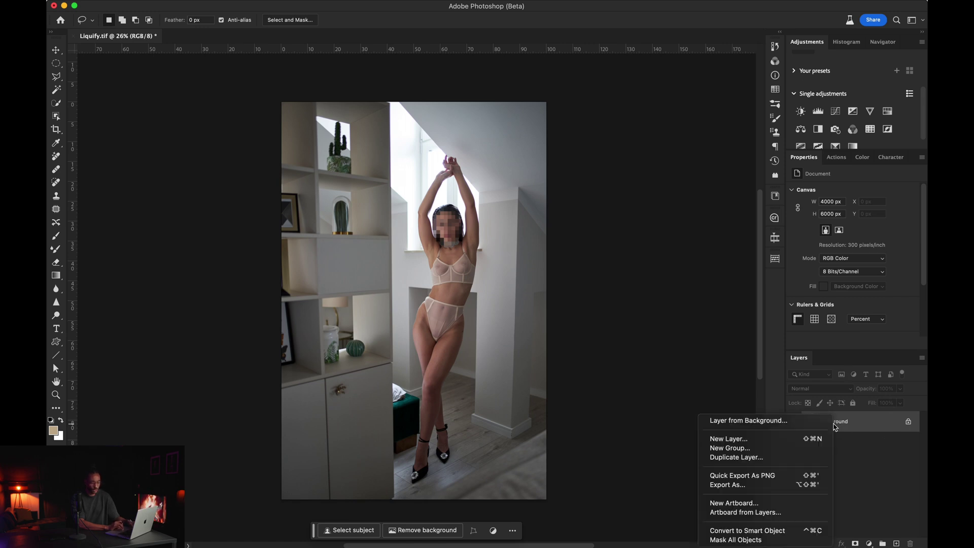
{"action": "left_click", "coordinate": [753, 533]}
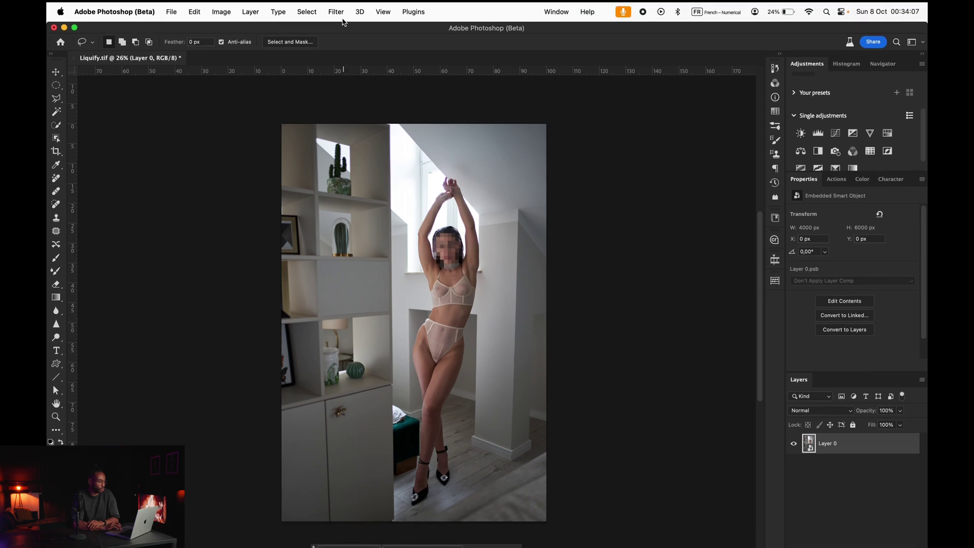
Open the Liquify filter on the smart object and activate the Forward Warp tool.
{"action": "left_click", "coordinate": [336, 12]}
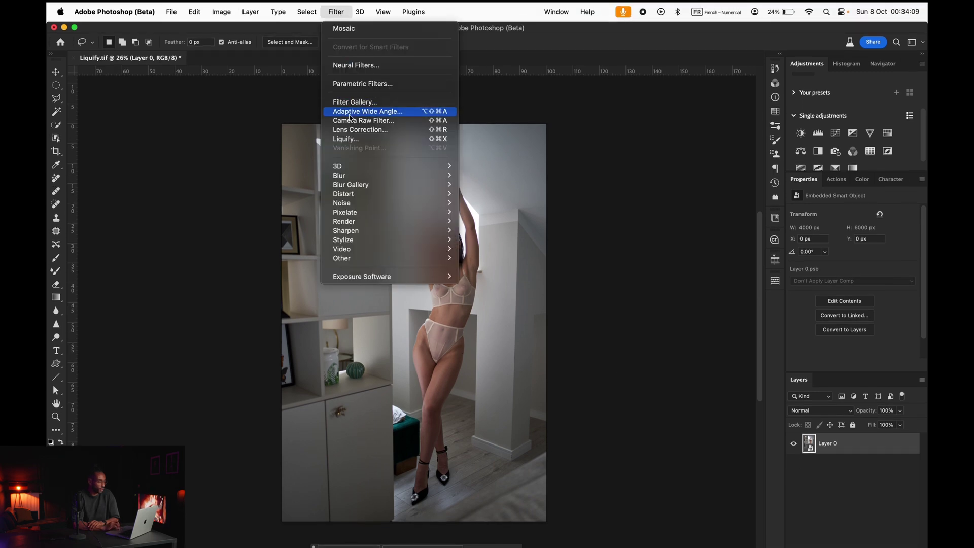
{"action": "left_click", "coordinate": [350, 140]}
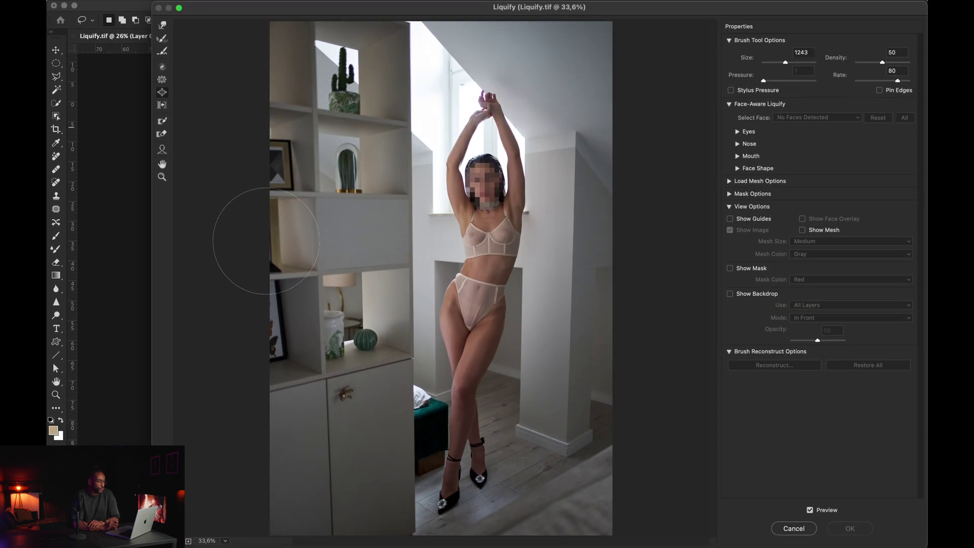
{"action": "left_click", "coordinate": [163, 26]}
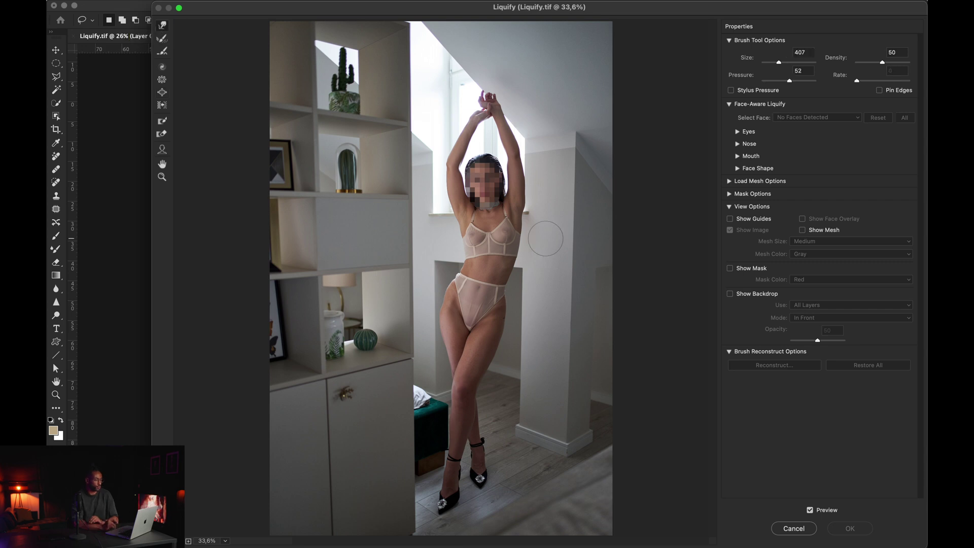
Try pushing the model's hips outward with the Forward Warp tool, and undo the strokes.
{"action": "mouse_move", "coordinate": [436, 312]}
{"action": "left_mouse_down"}
{"action": "mouse_move", "coordinate": [488, 323]}
{"action": "mouse_move", "coordinate": [488, 306]}
{"action": "mouse_move", "coordinate": [440, 297]}
{"action": "mouse_move", "coordinate": [473, 229]}
{"action": "mouse_move", "coordinate": [393, 166]}
{"action": "mouse_move", "coordinate": [408, 325]}
{"action": "mouse_move", "coordinate": [442, 310]}
{"action": "mouse_move", "coordinate": [423, 305]}
{"action": "left_mouse_up"}
{"action": "left_click_drag", "start_coordinate": [544, 319], "coordinate": [523, 312]}
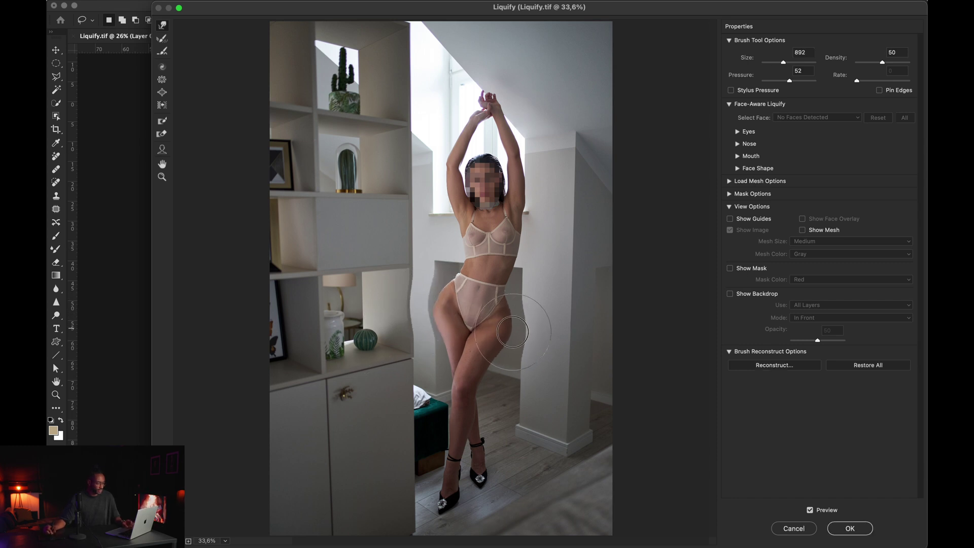
{"action": "key", "text": "super+z"}
{"action": "key", "text": "super+z"}
{"action": "key", "text": "super+z"}
Try slimming the waist and reshaping the hips with a Forward Warp brush up to size 769, and restore the whole image.
{"action": "key", "text": "f"}
{"action": "left_click_drag", "start_coordinate": [487, 280], "coordinate": [462, 260]}
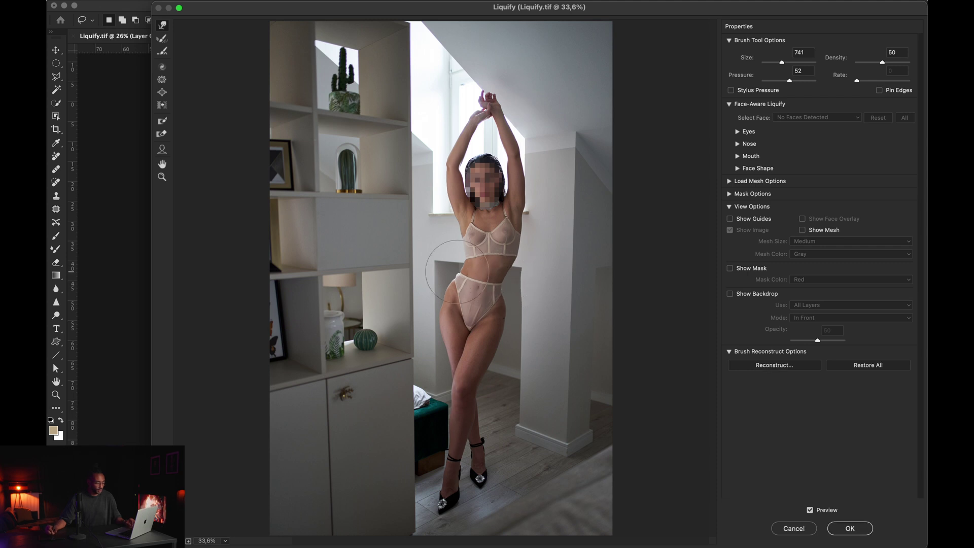
{"action": "mouse_move", "coordinate": [447, 304]}
{"action": "left_mouse_down"}
{"action": "mouse_move", "coordinate": [506, 356]}
{"action": "mouse_move", "coordinate": [492, 318]}
{"action": "left_mouse_up"}
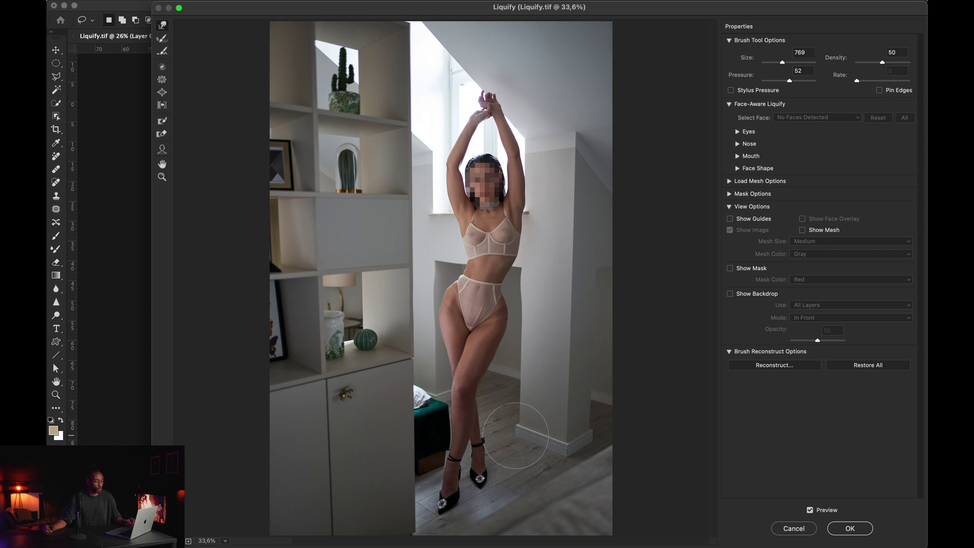
{"action": "left_click", "coordinate": [876, 366]}
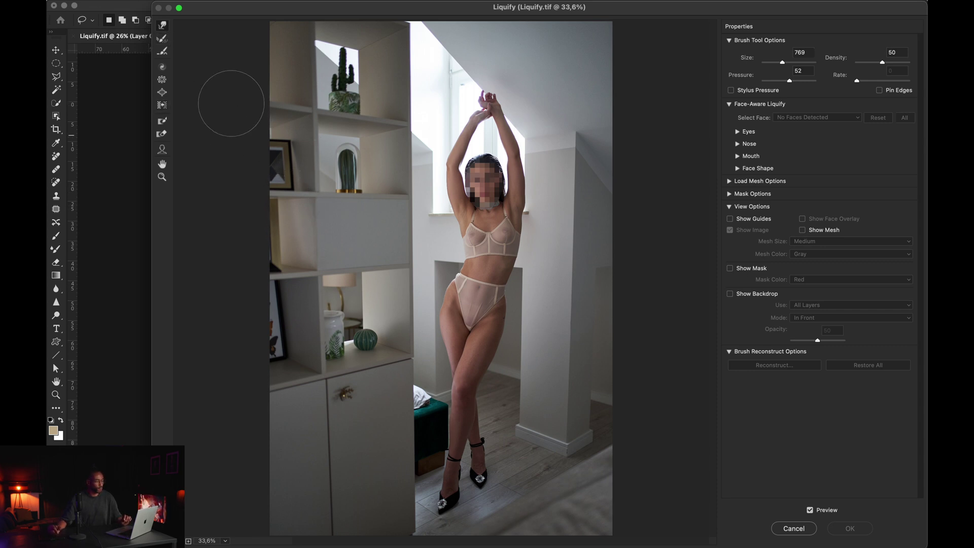
Try enlarging the hips with the Bloat tool at brush size 1663, and undo it.
{"action": "left_click", "coordinate": [163, 93]}
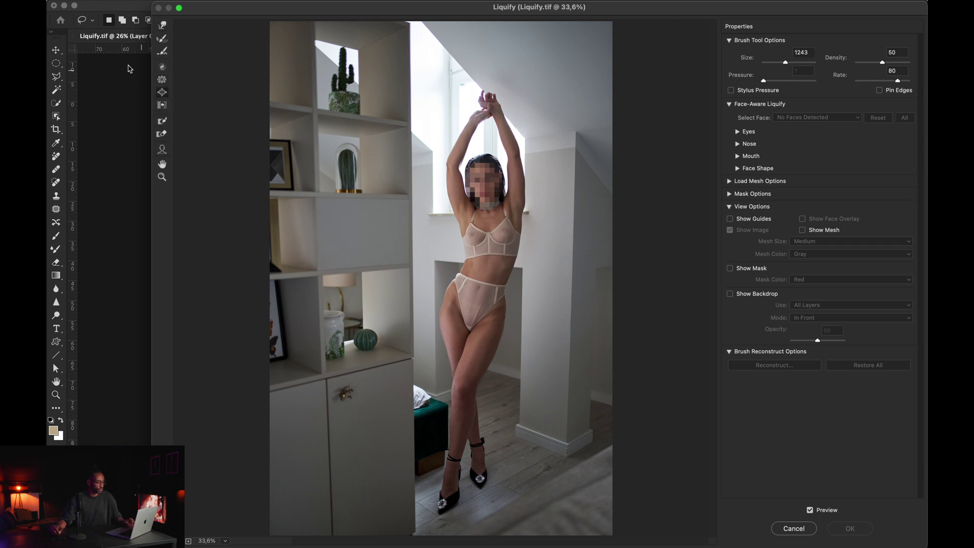
{"action": "left_click_drag", "start_coordinate": [475, 314], "coordinate": [500, 315]}
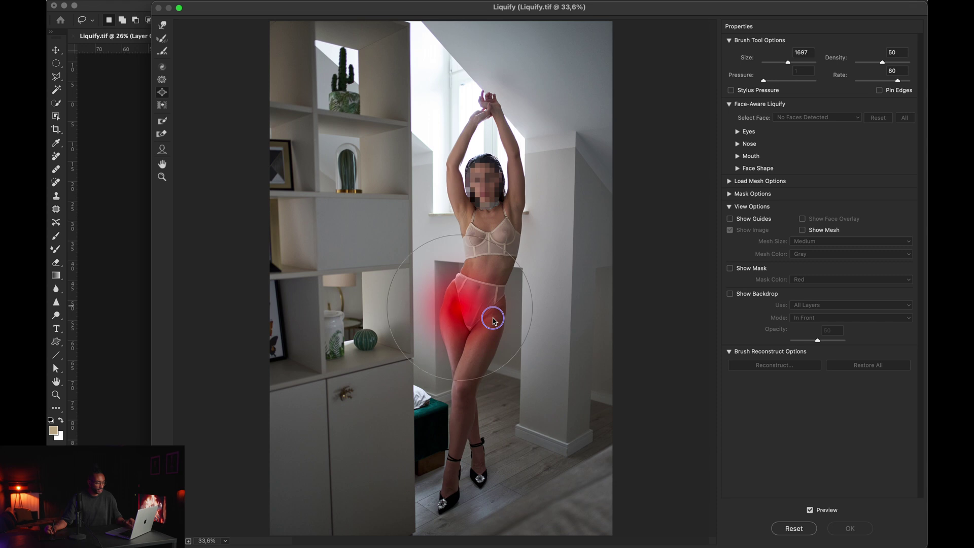
{"action": "left_click", "coordinate": [475, 314]}
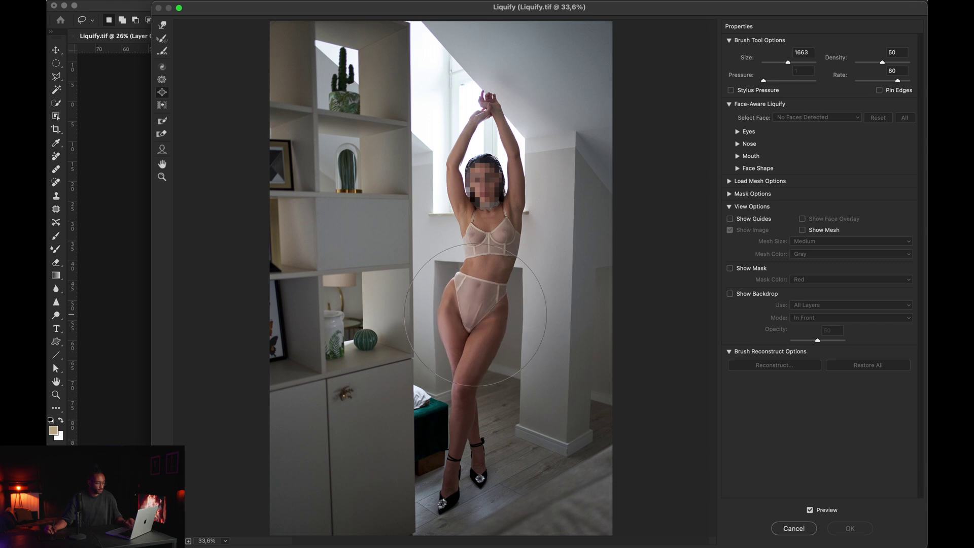
{"action": "key", "text": "super+z"}
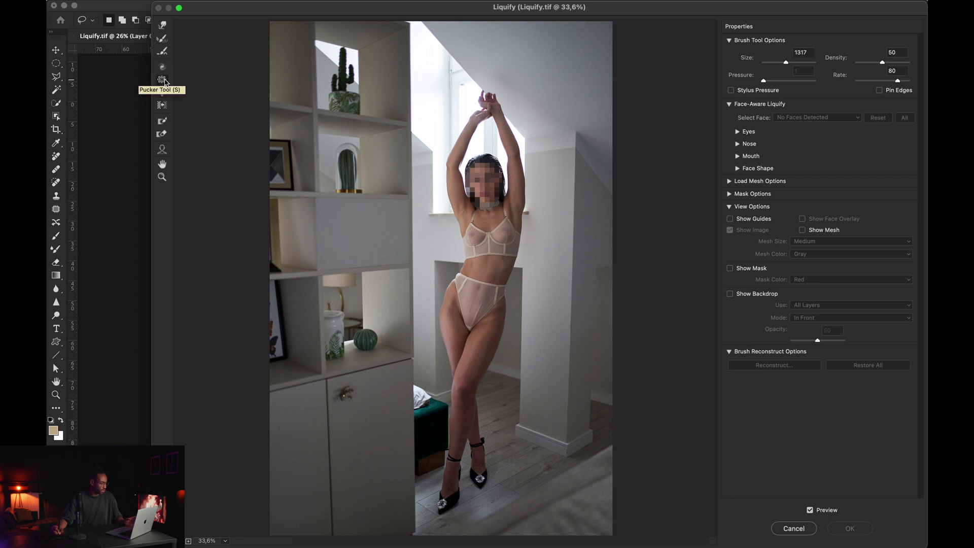
Shrink the model's waist and legs with the Pucker tool at brush size 1317.
{"action": "left_click", "coordinate": [164, 80]}
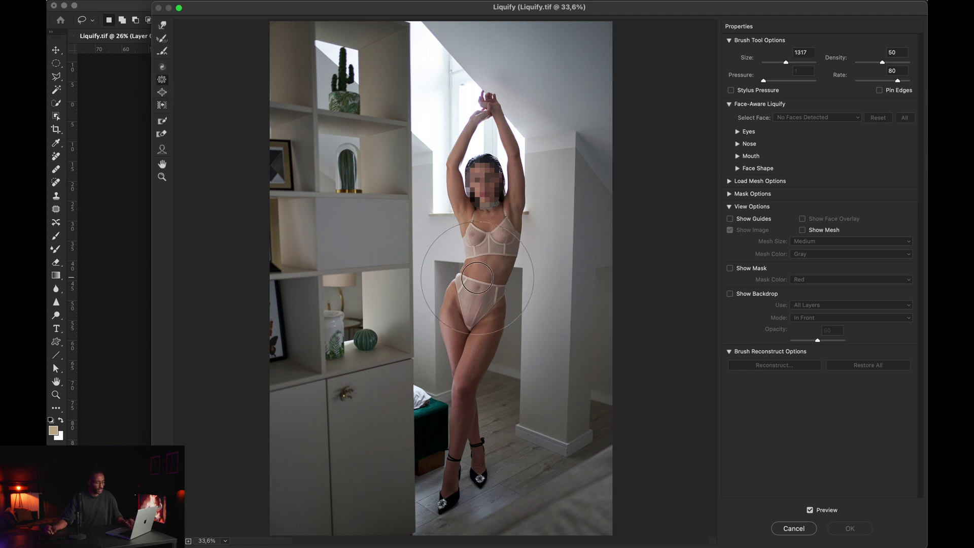
{"action": "mouse_move", "coordinate": [477, 278]}
{"action": "left_mouse_down"}
{"action": "mouse_move", "coordinate": [432, 406]}
{"action": "mouse_move", "coordinate": [446, 426]}
{"action": "left_mouse_up"}
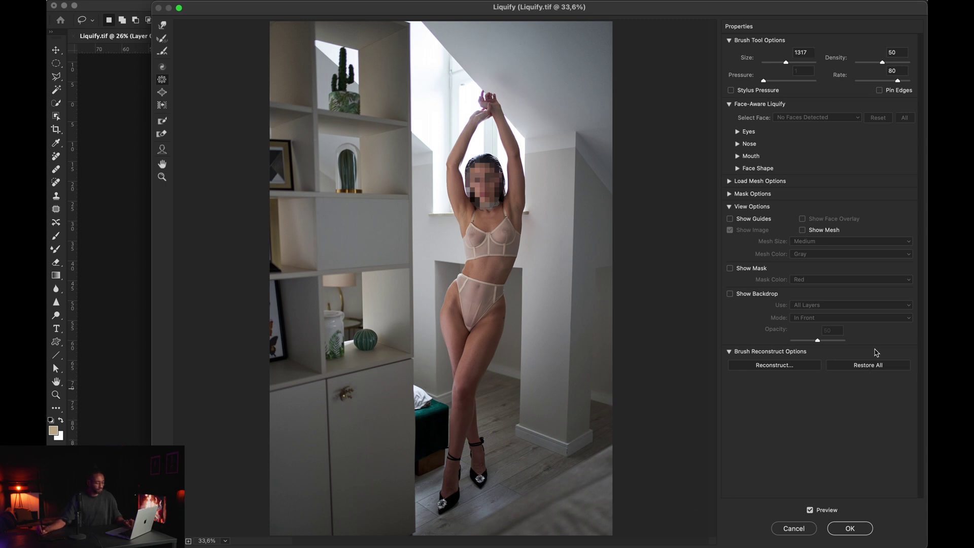
Restore the whole image, try puckering the model's hip with a much smaller brush, and undo that stroke.
{"action": "left_click", "coordinate": [842, 366]}
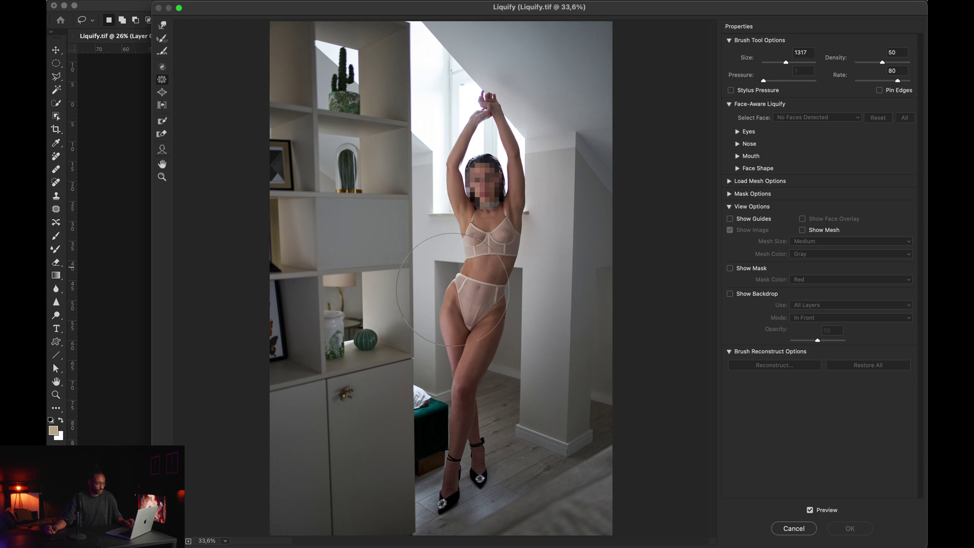
{"action": "key", "text": "alt"}
{"action": "left_click_drag", "start_coordinate": [480, 310], "coordinate": [346, 289]}
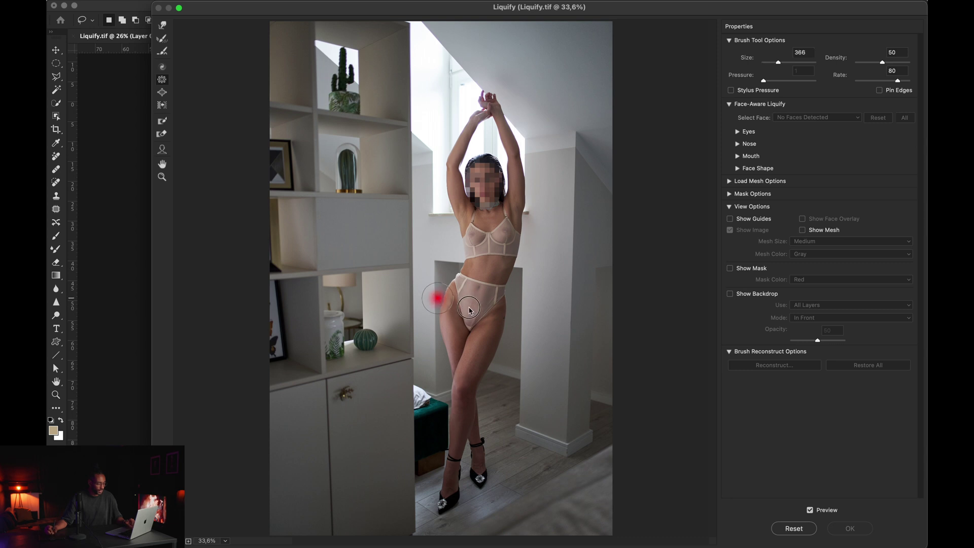
{"action": "left_click_drag", "start_coordinate": [445, 303], "coordinate": [446, 300]}
{"action": "key", "text": "super+z"}
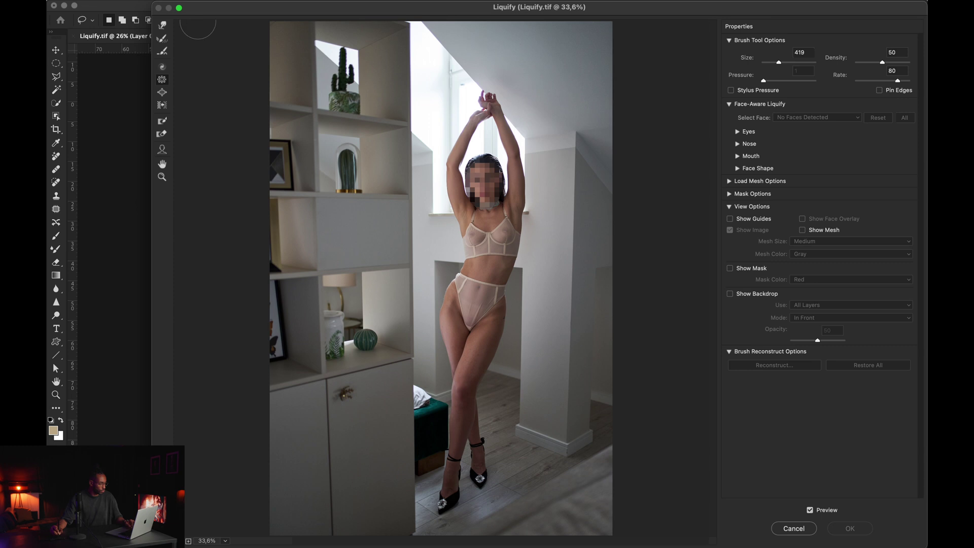
Reshape both sides of the model's hips with the Forward Warp tool at brush size 427.
{"action": "left_click", "coordinate": [163, 25]}
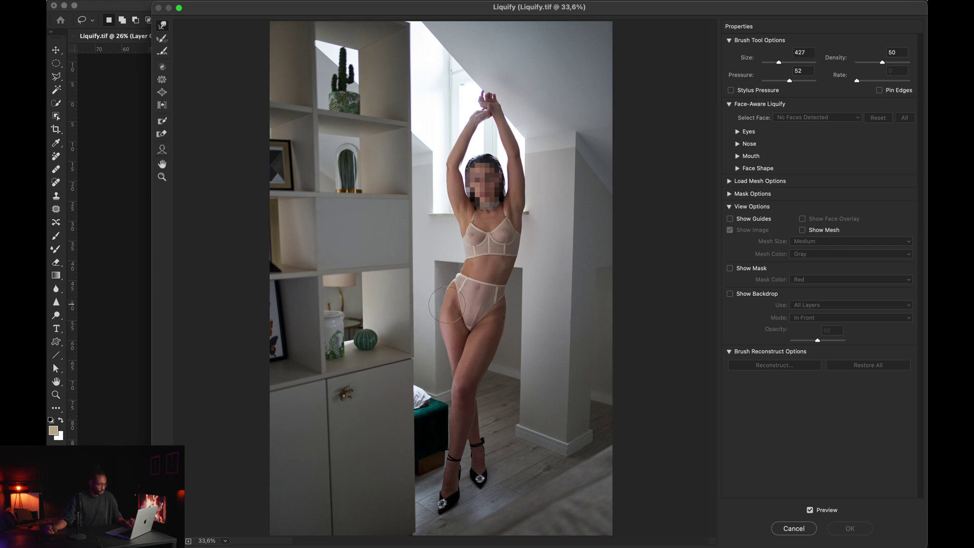
{"action": "left_click_drag", "start_coordinate": [443, 303], "coordinate": [448, 299]}
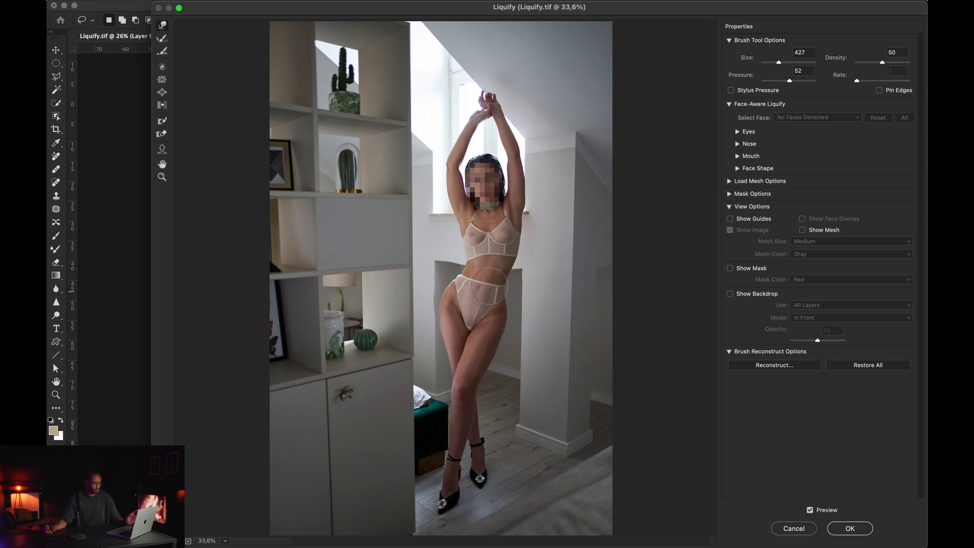
{"action": "left_click_drag", "start_coordinate": [507, 321], "coordinate": [518, 315]}
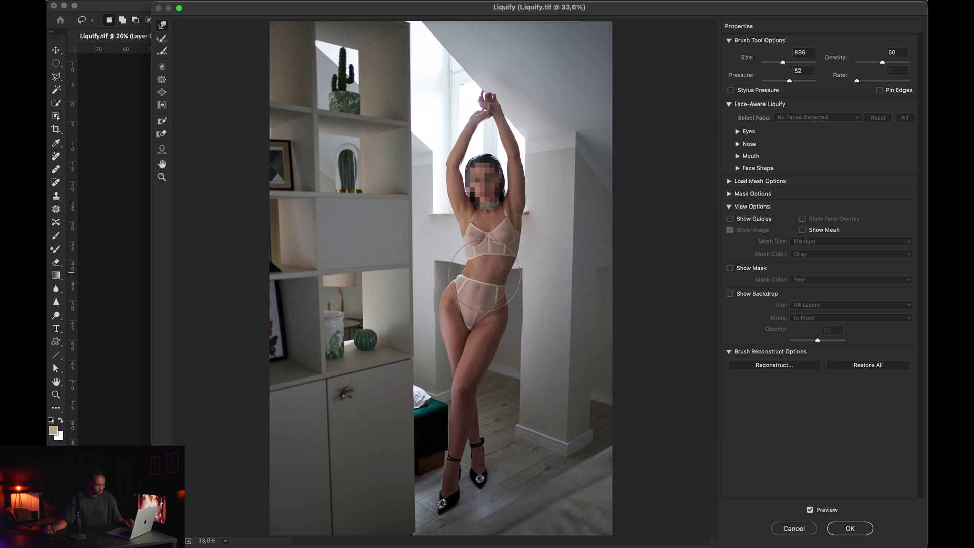
Slim the model's lower legs with the Pucker tool at brush size 1043, and apply the Liquify filter.
{"action": "left_click", "coordinate": [162, 79]}
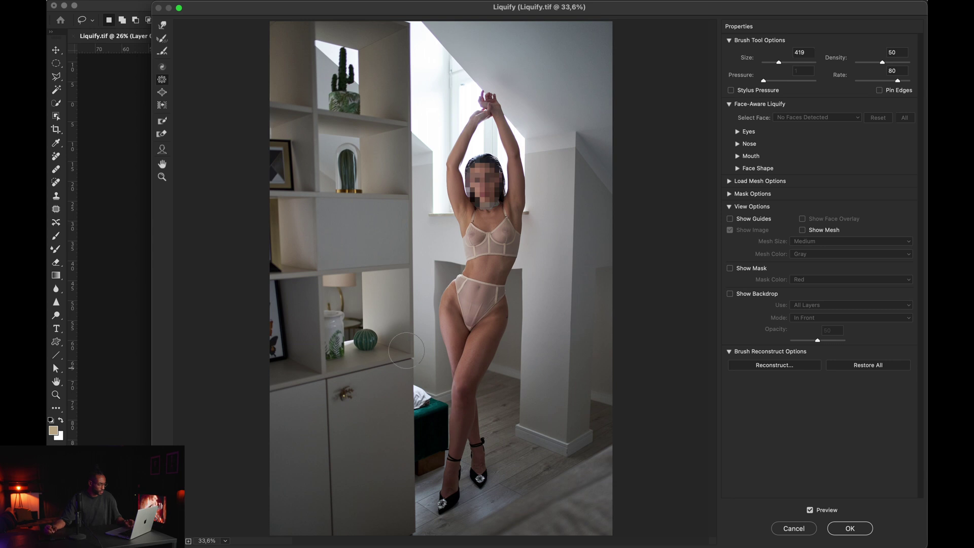
{"action": "left_click_drag", "start_coordinate": [471, 418], "coordinate": [458, 433]}
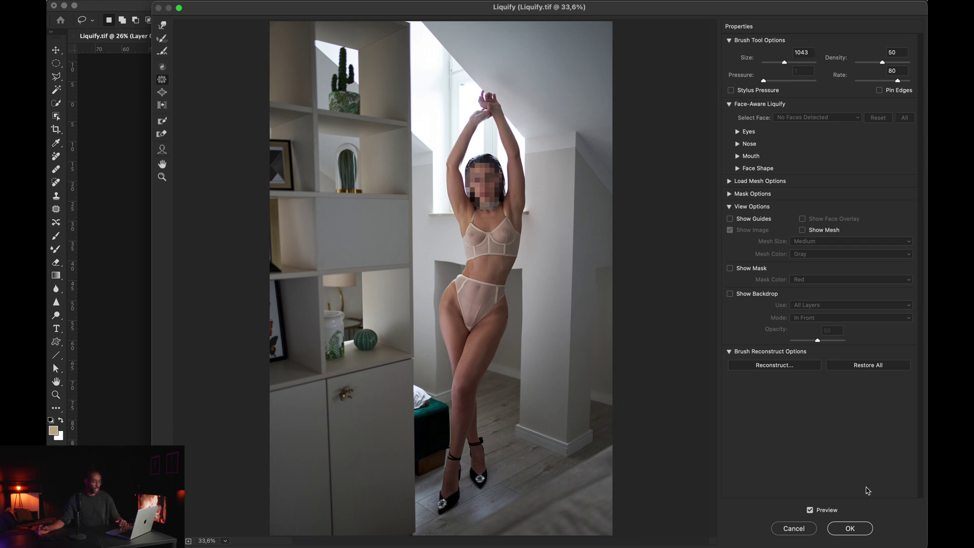
{"action": "left_click", "coordinate": [849, 529]}
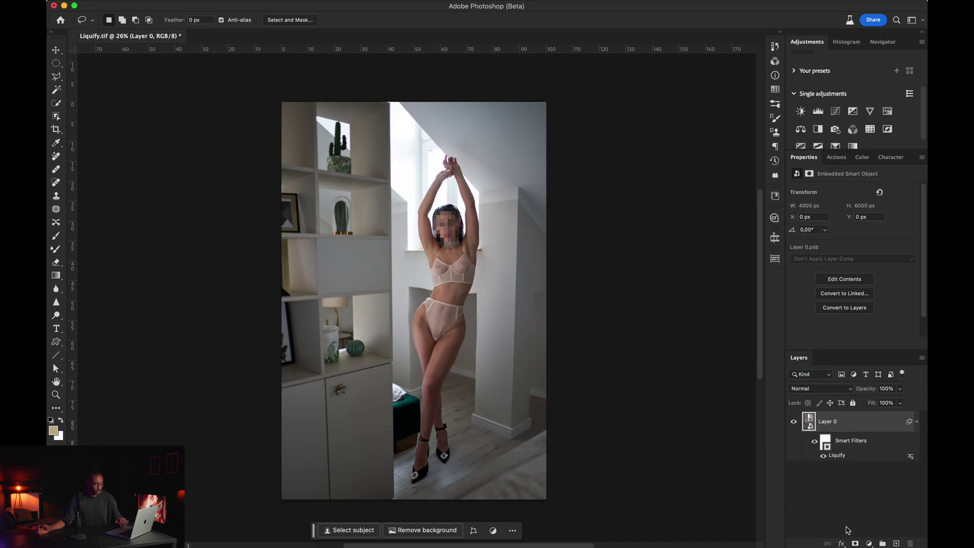
Reopen the Liquify smart filter, try out the Reconstruct amount setting, and cancel the filter.
{"action": "double_click", "coordinate": [837, 455]}
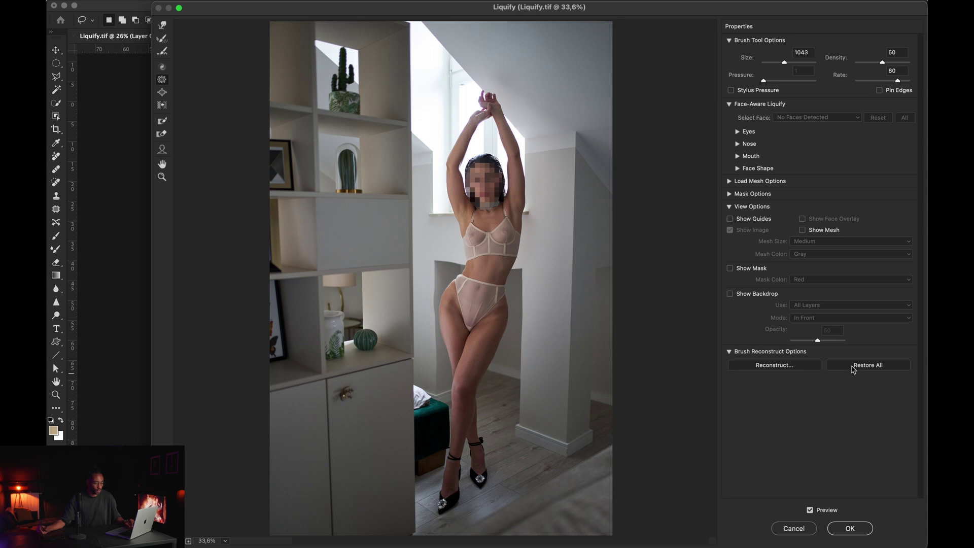
{"action": "left_click", "coordinate": [774, 365]}
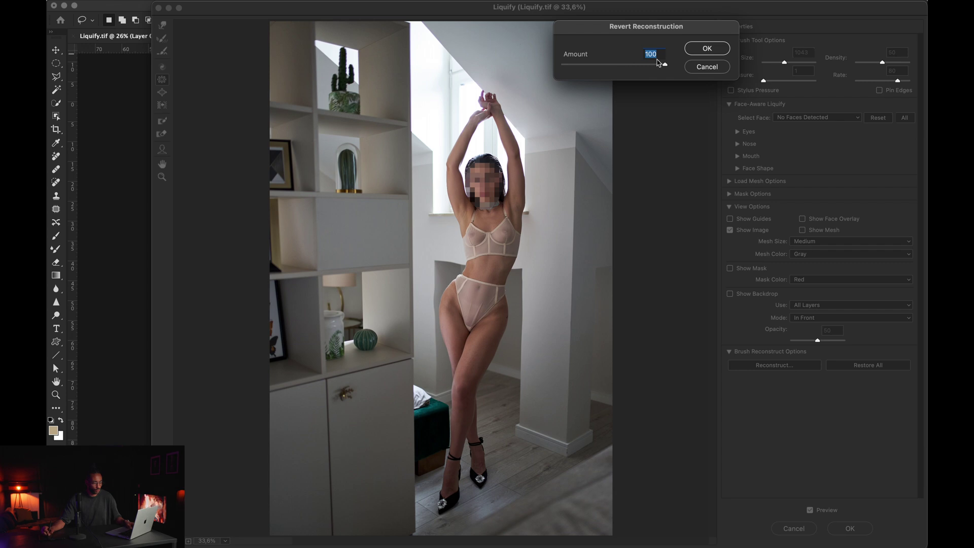
{"action": "mouse_move", "coordinate": [665, 66]}
{"action": "left_mouse_down"}
{"action": "mouse_move", "coordinate": [558, 58]}
{"action": "mouse_move", "coordinate": [665, 61]}
{"action": "left_mouse_up"}
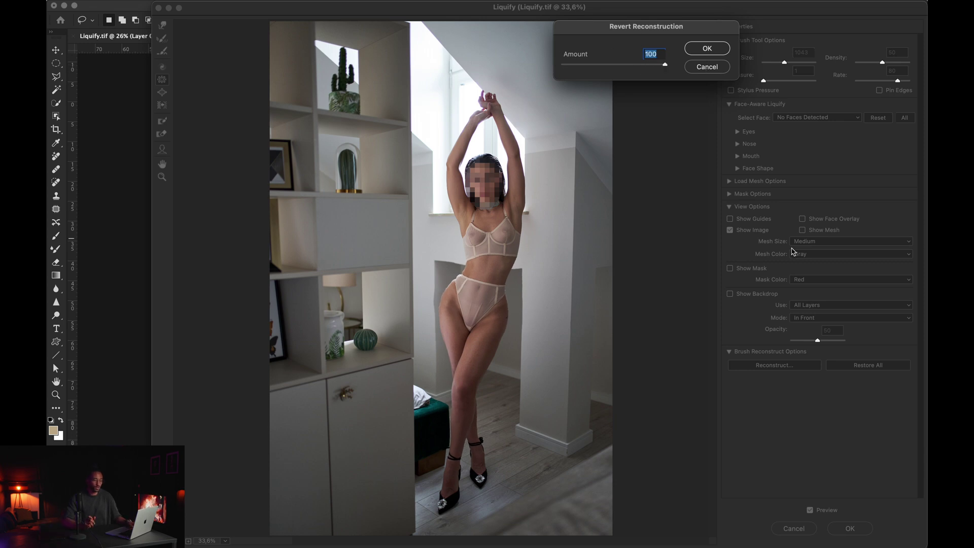
{"action": "key", "text": "Return"}
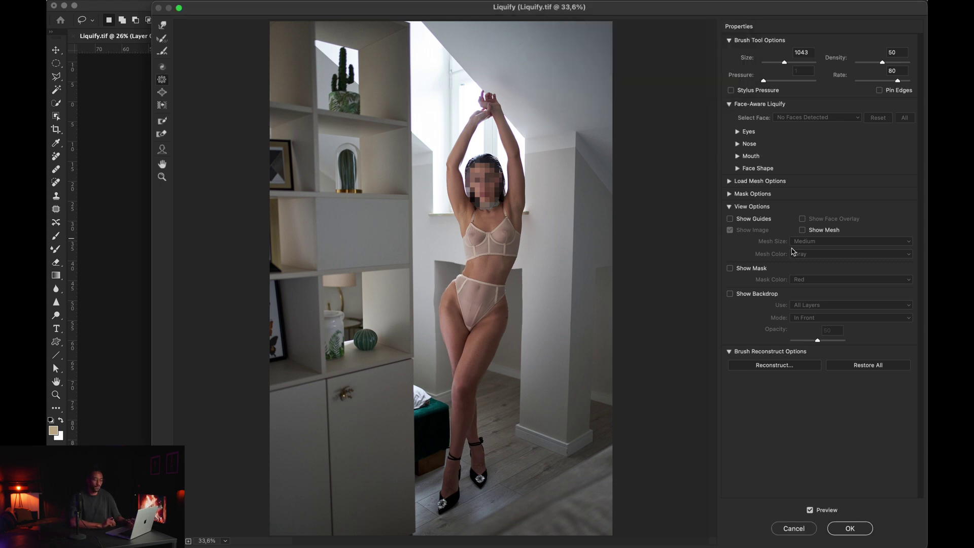
{"action": "left_click", "coordinate": [781, 531]}
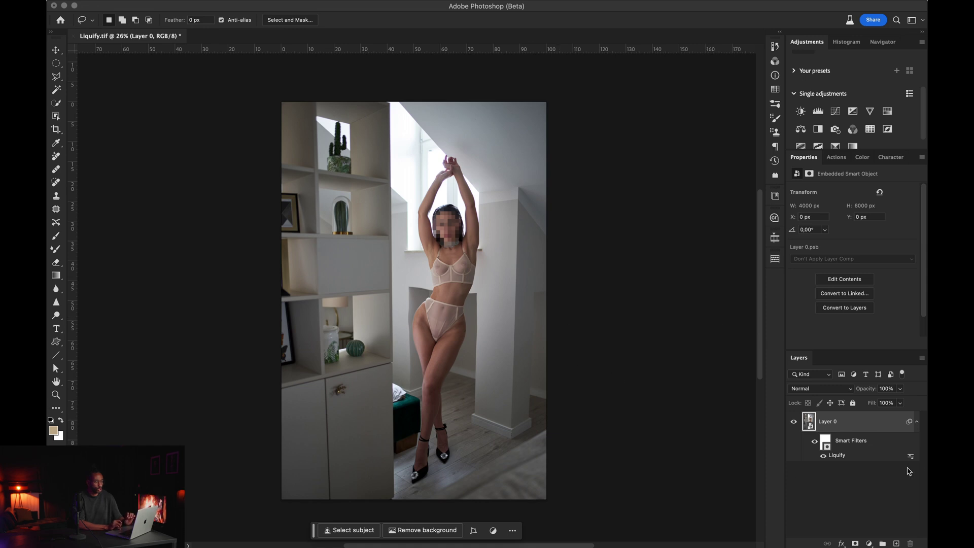
Select the Smart Filters mask and invert it repeatedly to compare the photo with and without the Liquify effect.
{"action": "left_click", "coordinate": [825, 442]}
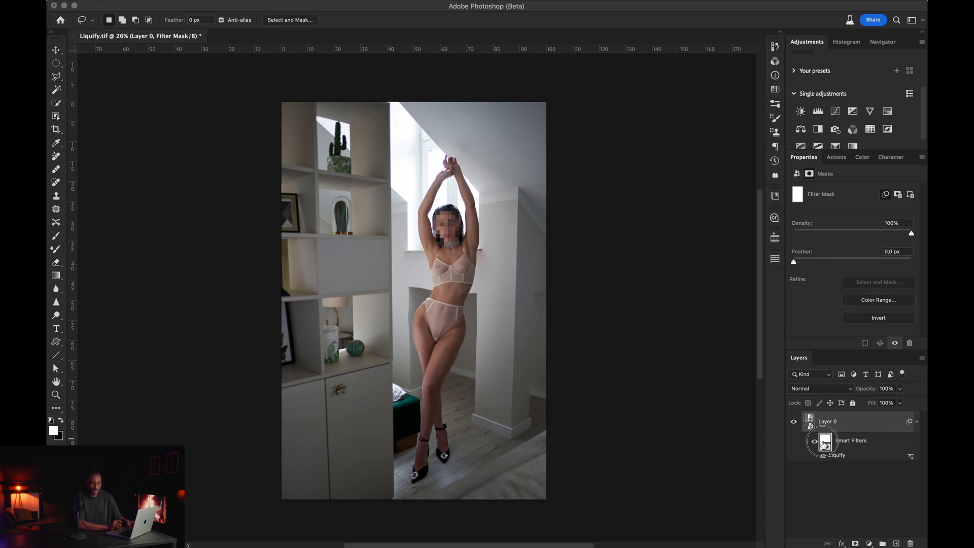
{"action": "left_click", "coordinate": [823, 445]}
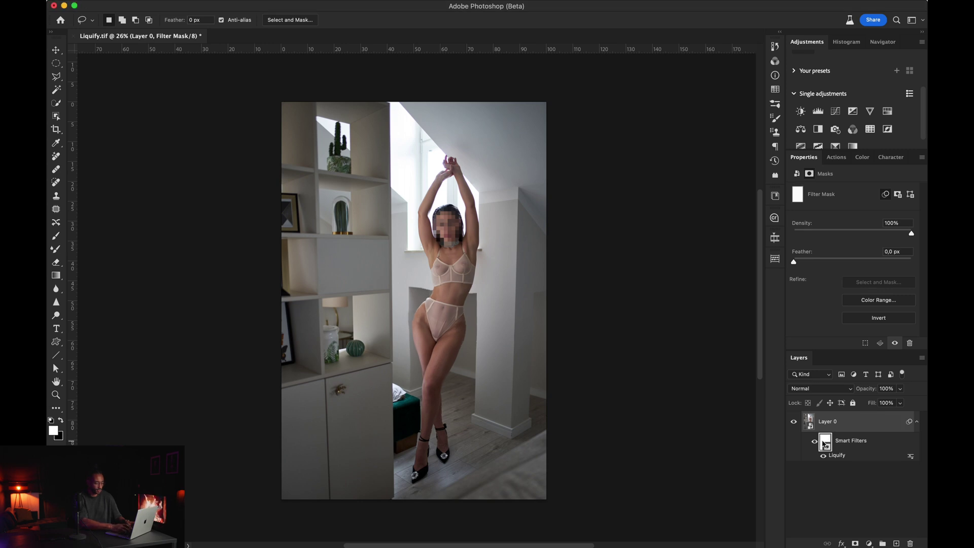
{"action": "key", "text": "super+i"}
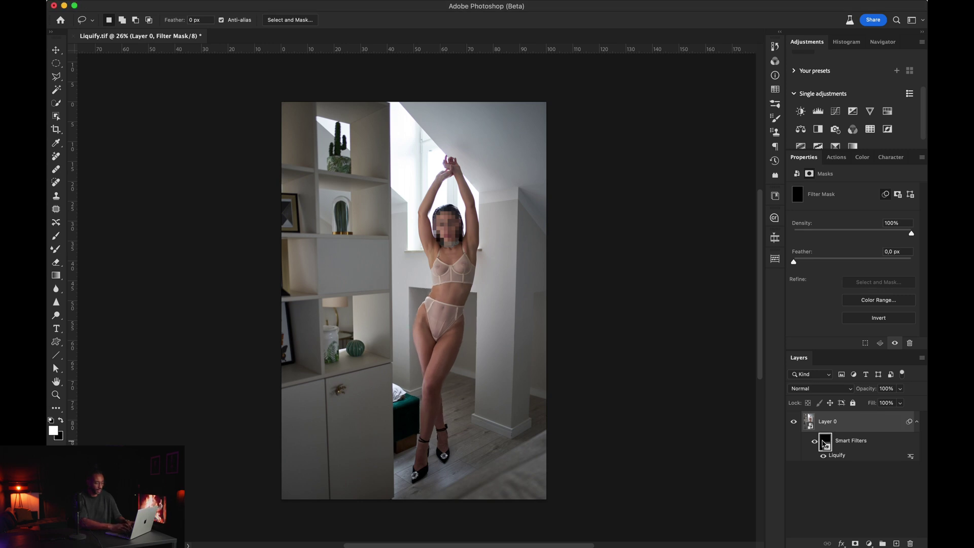
{"action": "key", "text": "super+i"}
{"action": "key", "text": "super+i"}
{"action": "key", "text": "super+i"}
{"action": "key", "text": "super+i"}
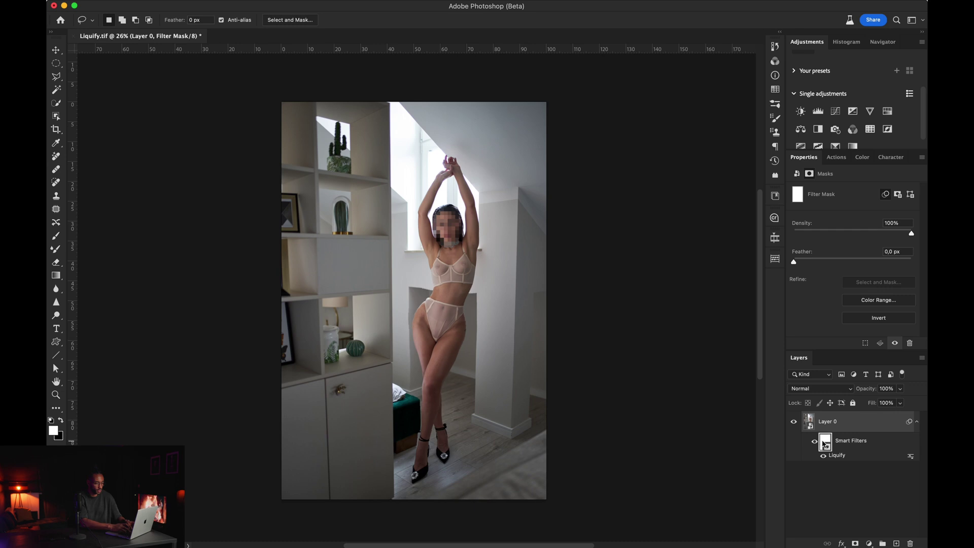
{"action": "key", "text": "super+i"}
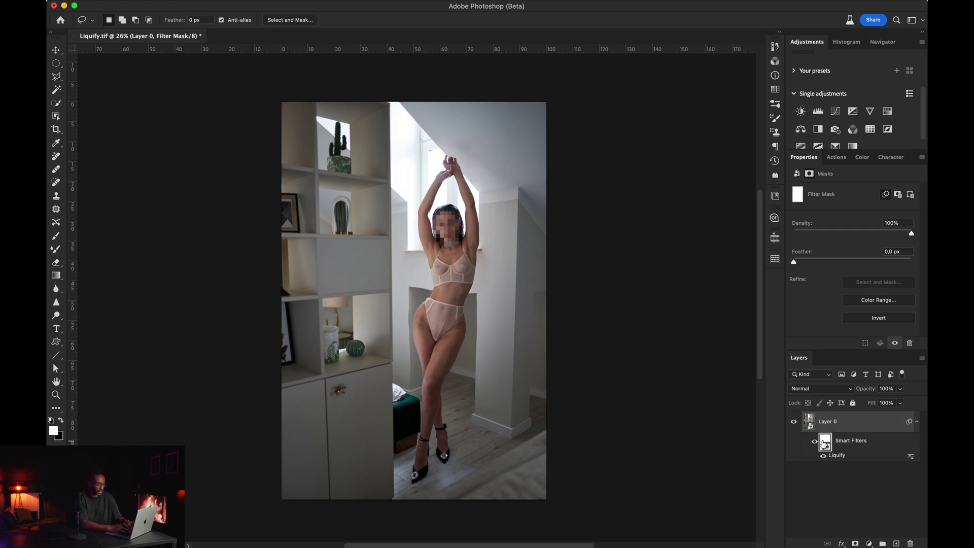
{"action": "key", "text": "super+i"}
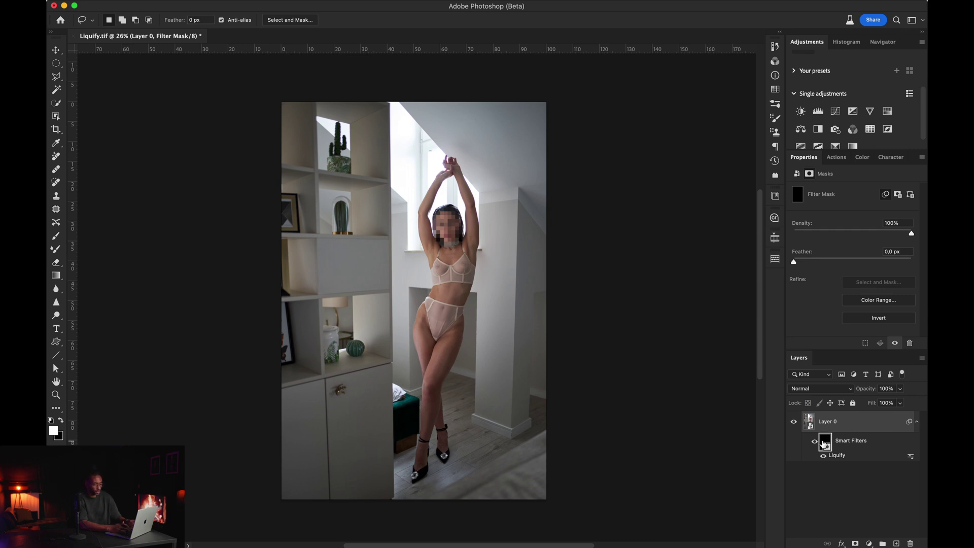
{"action": "key", "text": "super+i"}
{"action": "key", "text": "super+i"}
{"action": "key", "text": "super+i"}
{"action": "key", "text": "super+i"}
{"action": "key", "text": "super+i"}
{"action": "key", "text": "super+i"}
{"action": "key", "text": "super+i"}
{"action": "key", "text": "super+i"}
{"action": "key", "text": "super+i"}
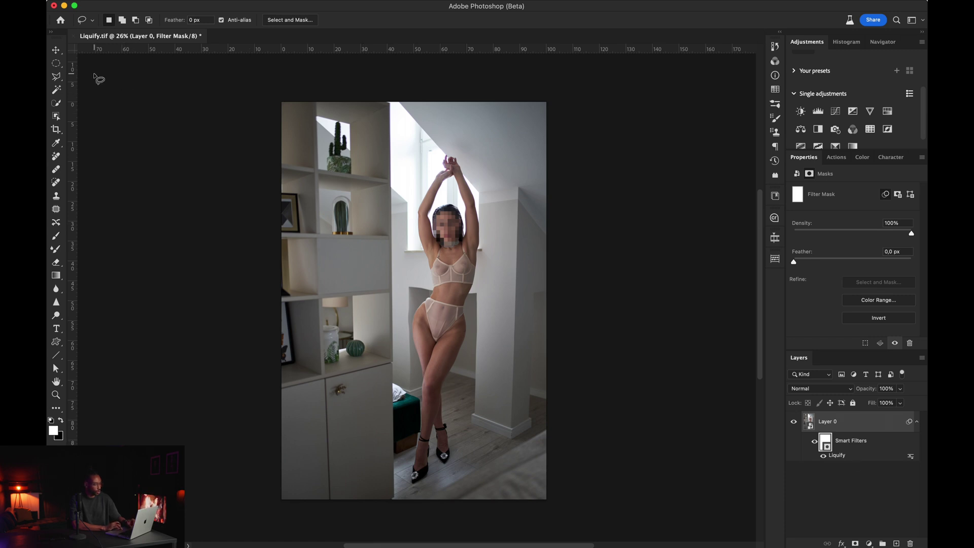
Set Select Subject to Cloud (Detailed results) and select the model.
{"action": "left_click", "coordinate": [56, 91]}
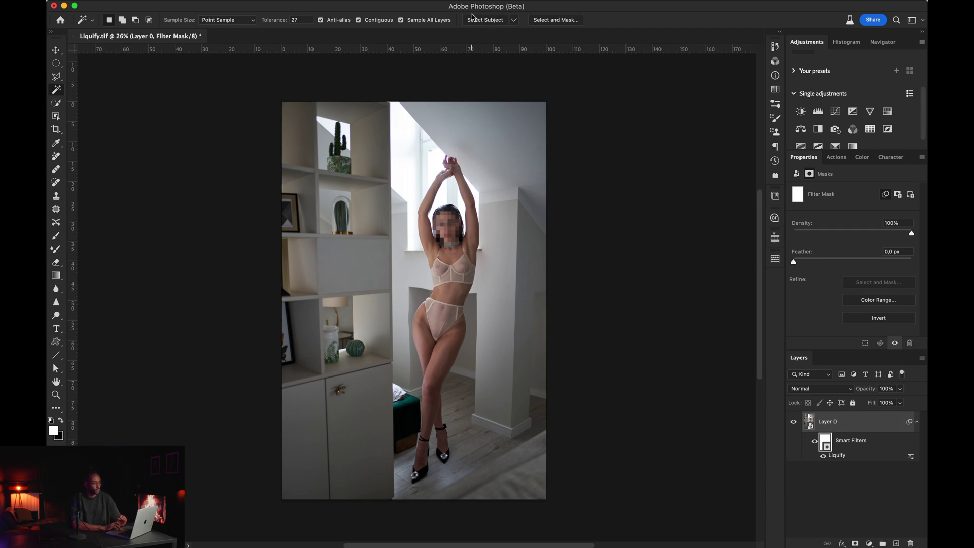
{"action": "left_click", "coordinate": [518, 20]}
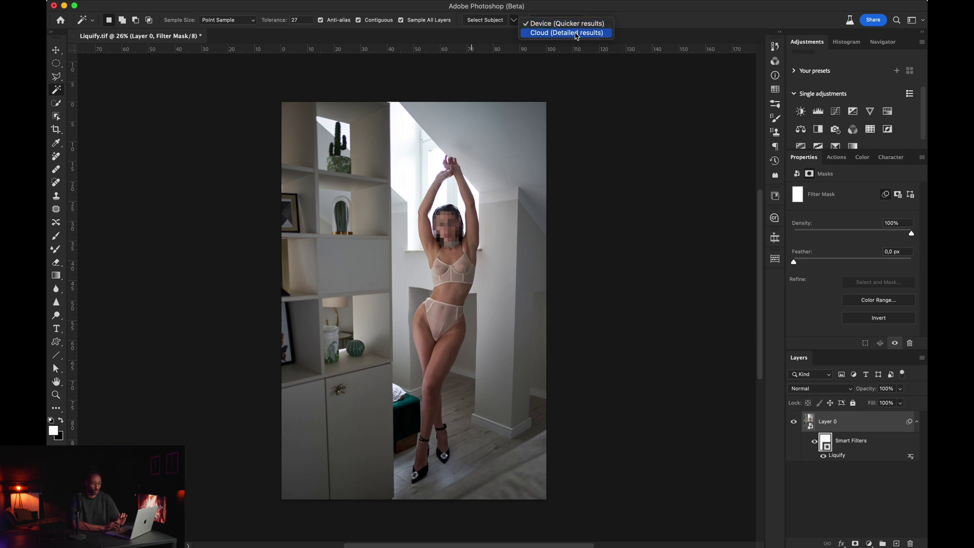
{"action": "left_click", "coordinate": [550, 31]}
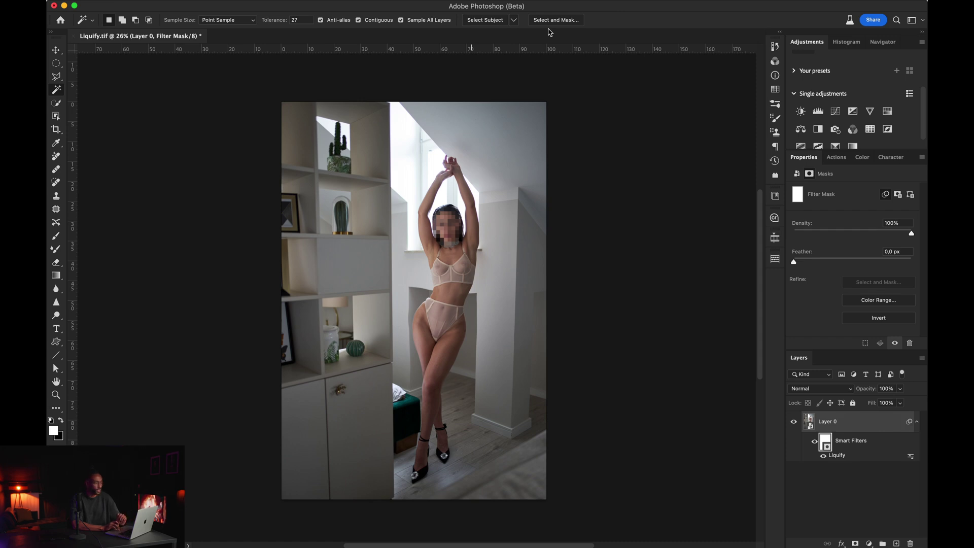
{"action": "left_click", "coordinate": [481, 23]}
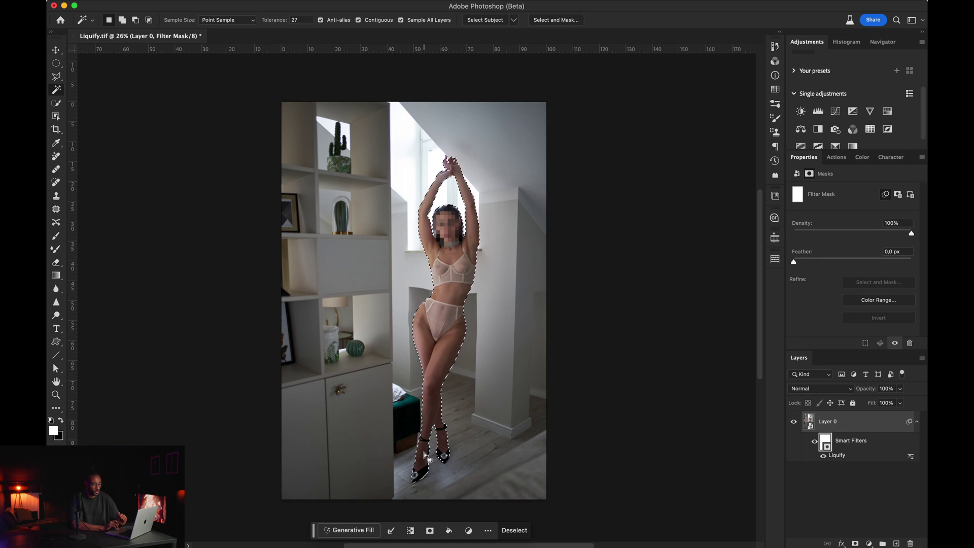
Invert the selection, fill the background area of the Smart Filters mask with black, and check the mask on its own.
{"action": "right_click", "coordinate": [452, 239]}
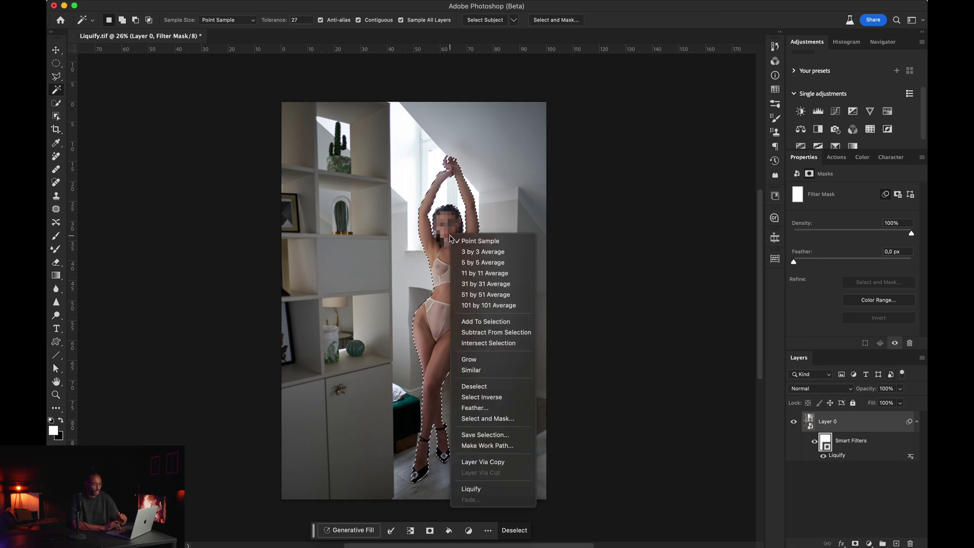
{"action": "left_click", "coordinate": [500, 401]}
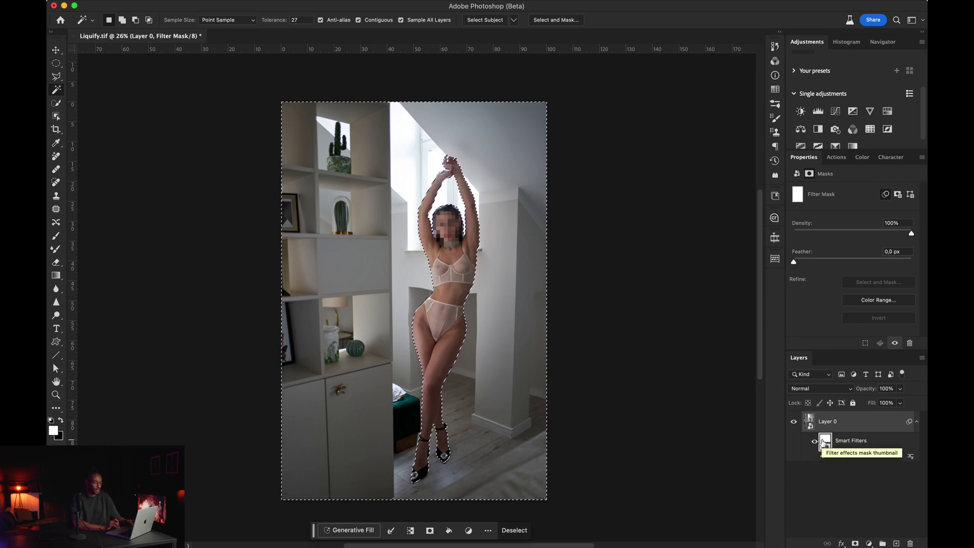
{"action": "key", "text": "BackSpace"}
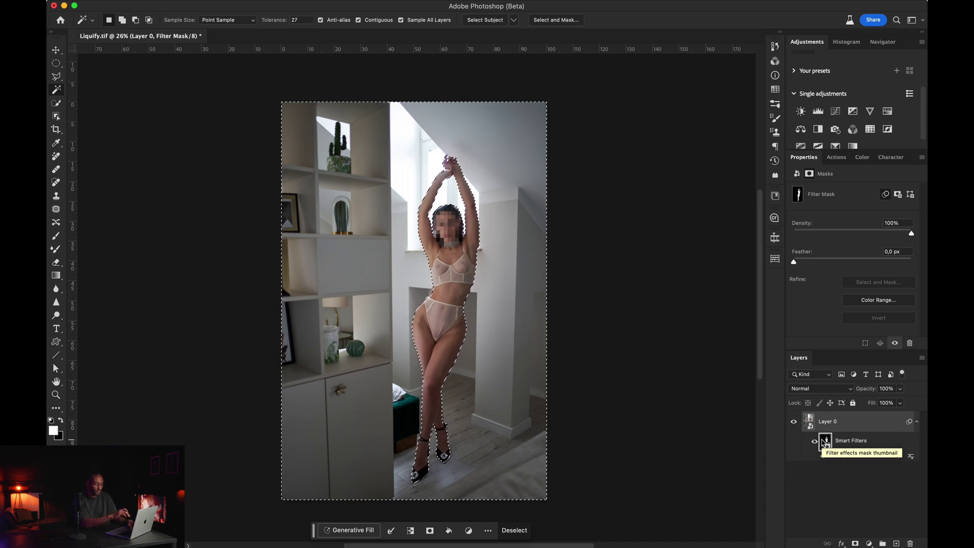
{"action": "key", "text": "super+d"}
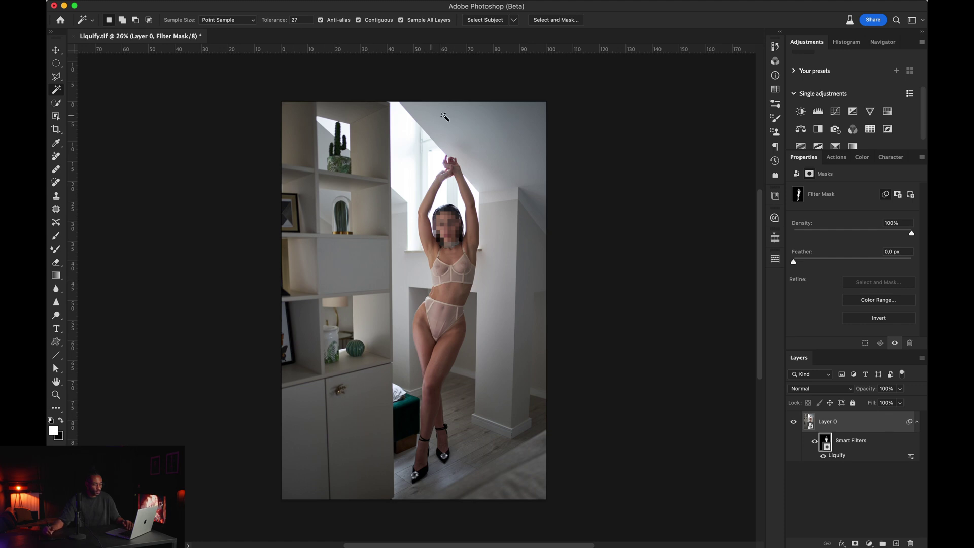
{"action": "left_click", "coordinate": [826, 442], "text": "alt"}
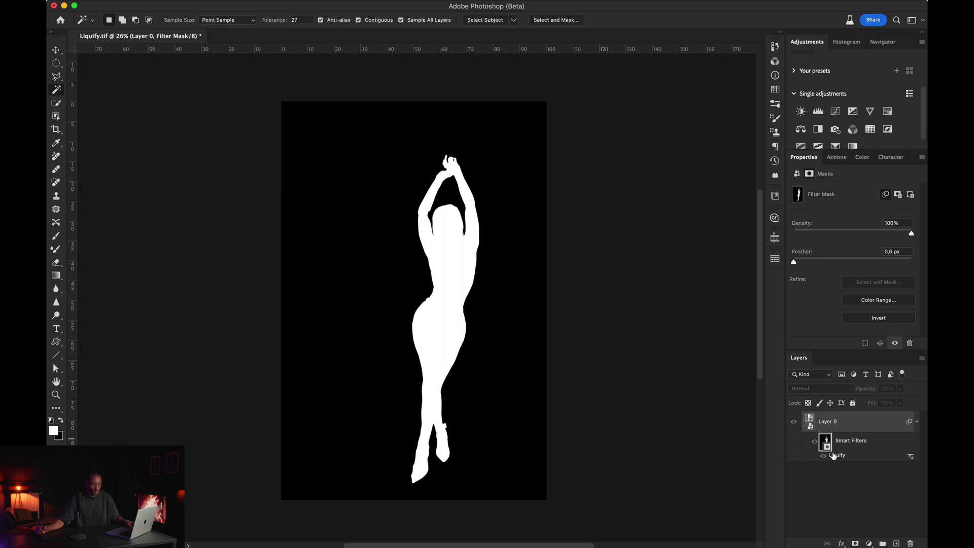
{"action": "left_click", "coordinate": [825, 442], "text": "alt"}
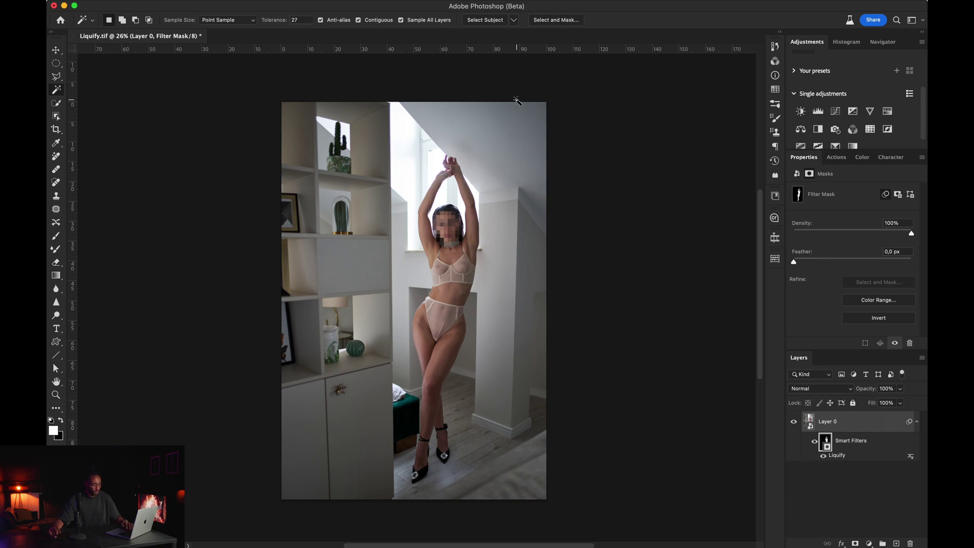
Activate the Mixer Brush and examine the masked edge along the model's waist and hip up close.
{"action": "key", "text": "b"}
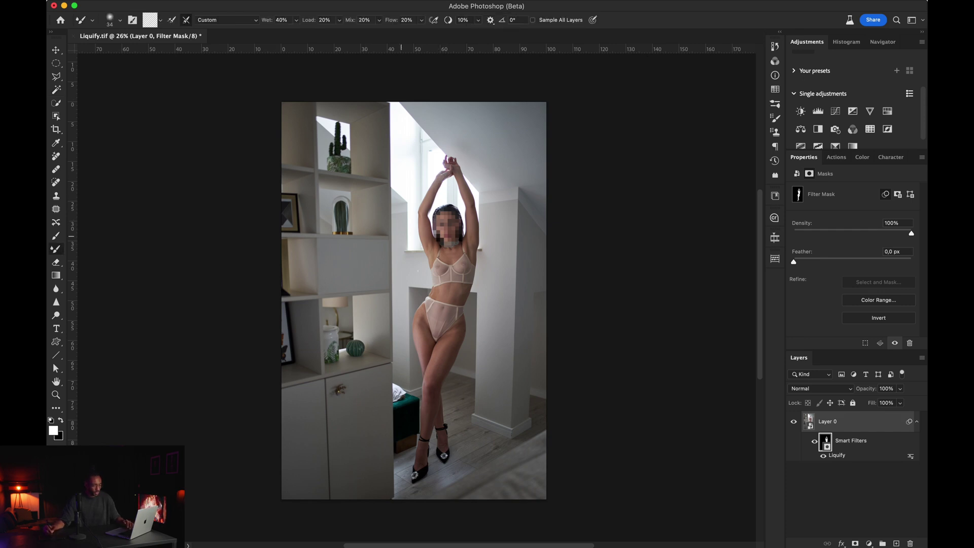
{"action": "mouse_move", "coordinate": [409, 321]}
{"action": "left_mouse_down"}
{"action": "mouse_move", "coordinate": [446, 321]}
{"action": "mouse_move", "coordinate": [440, 315]}
{"action": "left_mouse_up"}
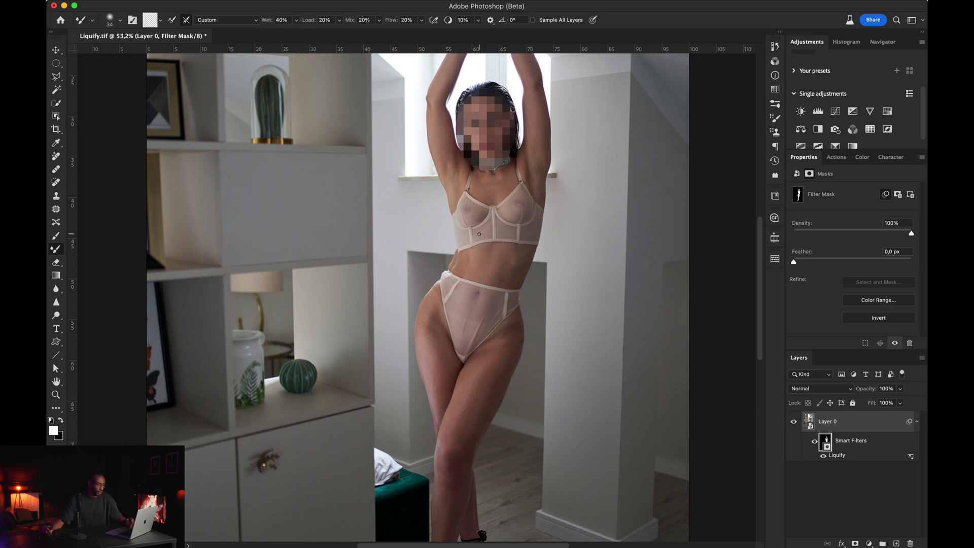
{"action": "mouse_move", "coordinate": [444, 266]}
{"action": "left_mouse_down"}
{"action": "mouse_move", "coordinate": [528, 279]}
{"action": "mouse_move", "coordinate": [478, 185]}
{"action": "left_mouse_up"}
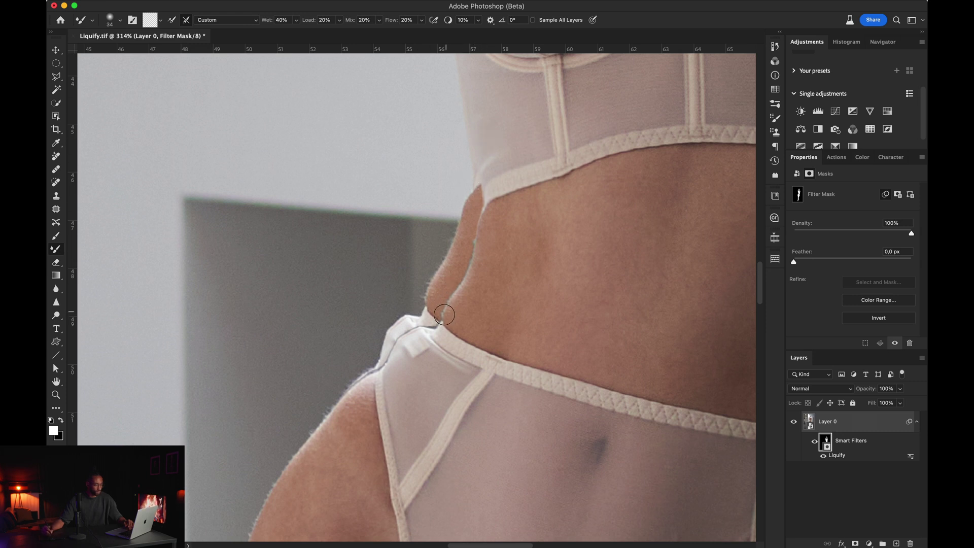
{"action": "scroll", "coordinate": [445, 311], "scroll_direction": "down", "scroll_amount": 3}
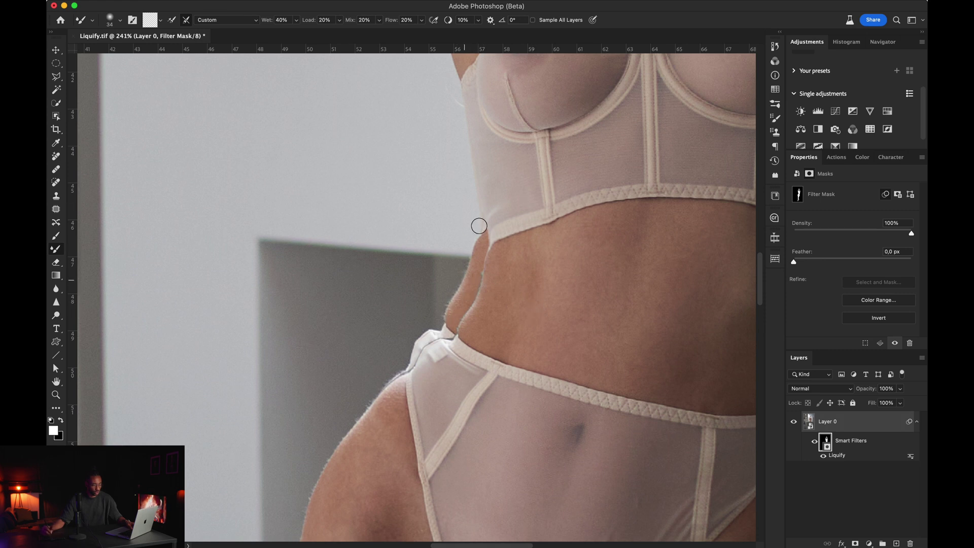
Examine the masked edges along the model's hip, thighs, knees and ankles, and then the waist, for leftover outlines.
{"action": "scroll", "coordinate": [460, 302], "scroll_direction": "down", "scroll_amount": 15}
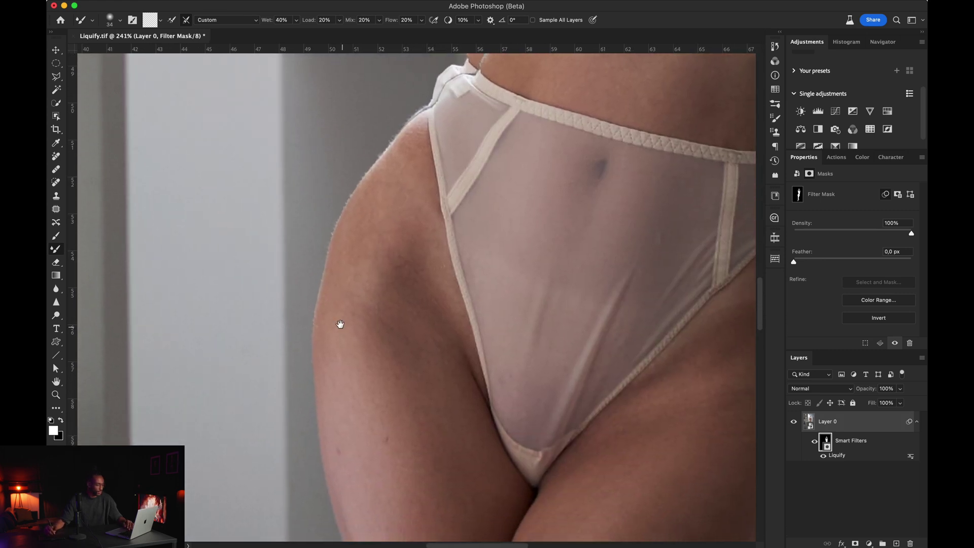
{"action": "scroll", "coordinate": [341, 239], "scroll_direction": "down", "scroll_amount": 6}
{"action": "scroll", "coordinate": [352, 191], "scroll_direction": "up", "scroll_amount": 7}
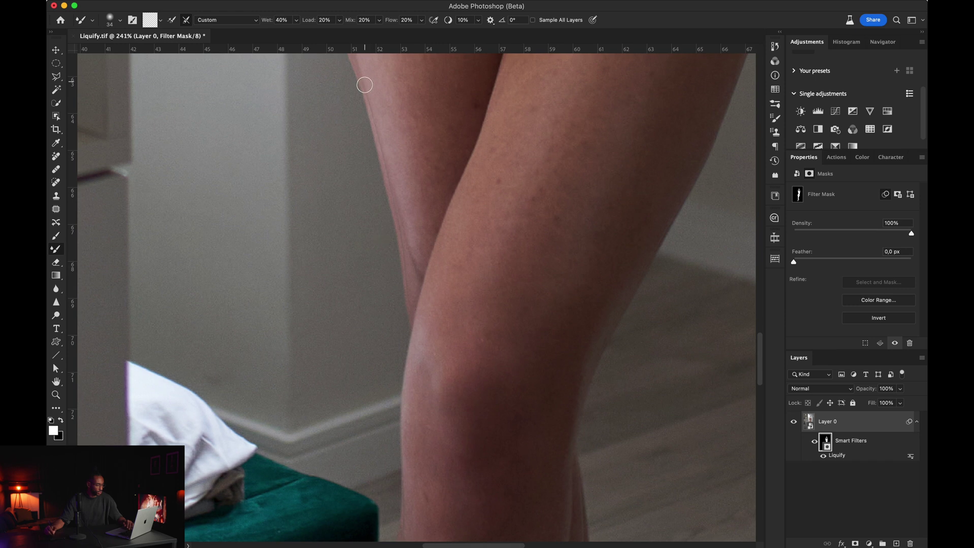
{"action": "scroll", "coordinate": [403, 252], "scroll_direction": "down", "scroll_amount": 15}
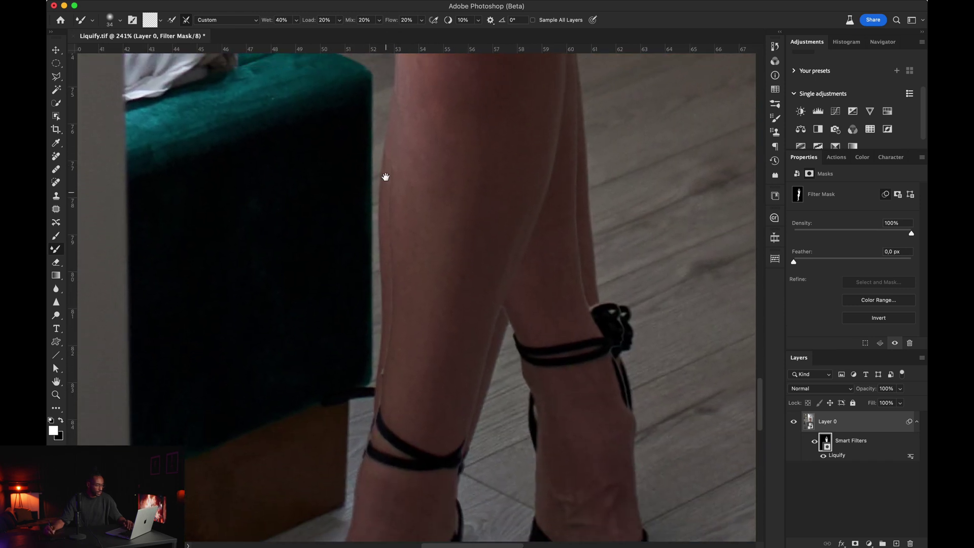
{"action": "scroll", "coordinate": [402, 147], "scroll_direction": "up", "scroll_amount": 20}
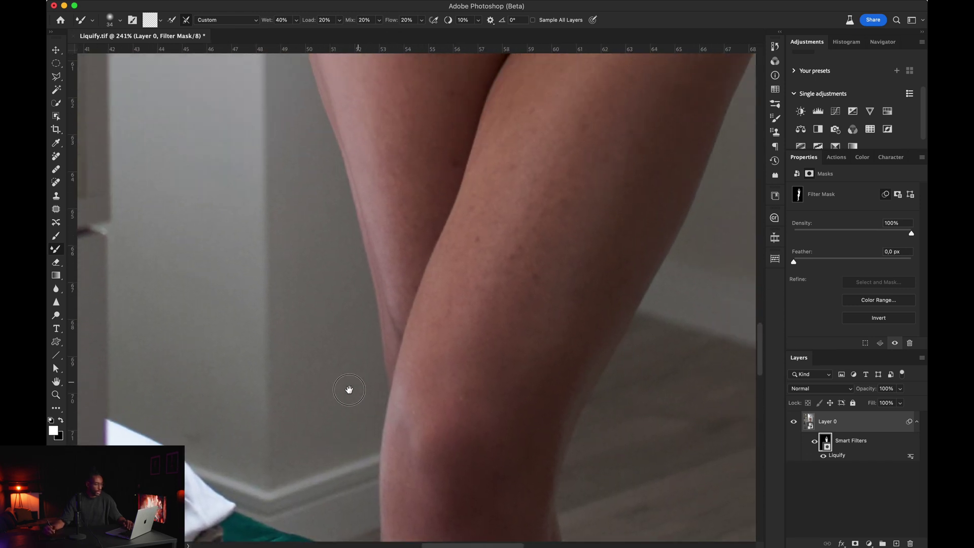
{"action": "scroll", "coordinate": [392, 191], "scroll_direction": "right", "scroll_amount": 5}
{"action": "scroll", "coordinate": [404, 295], "scroll_direction": "up", "scroll_amount": 7}
{"action": "scroll", "coordinate": [403, 295], "scroll_direction": "left", "scroll_amount": 5}
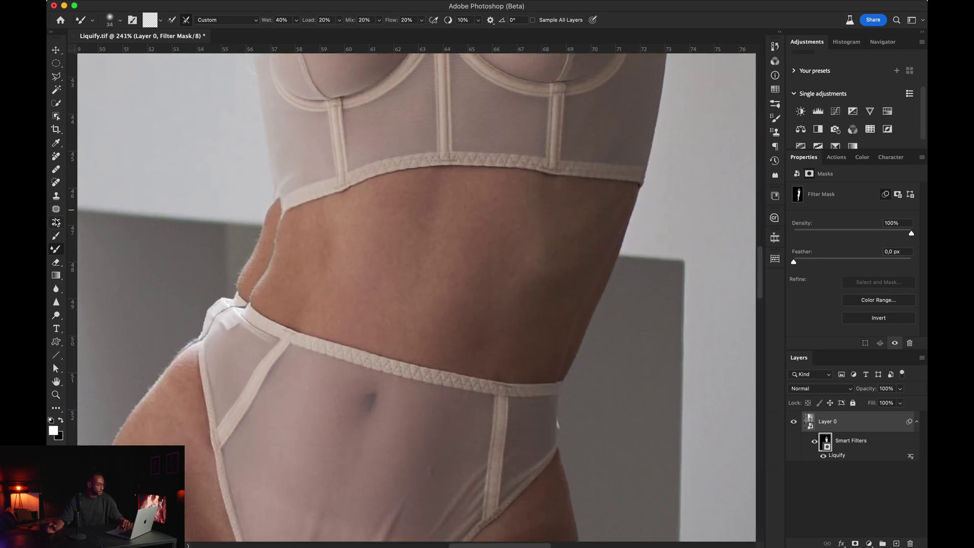
Set the Brush flow to 100% and paint white on the Smart Filters mask along the left waist and hip edge.
{"action": "left_click", "coordinate": [57, 237]}
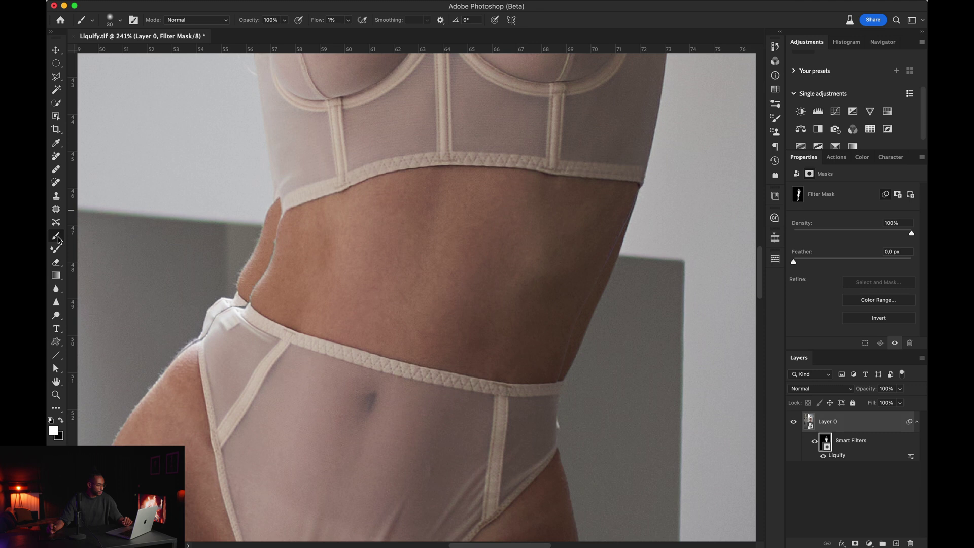
{"action": "left_click_drag", "start_coordinate": [317, 20], "coordinate": [406, 36]}
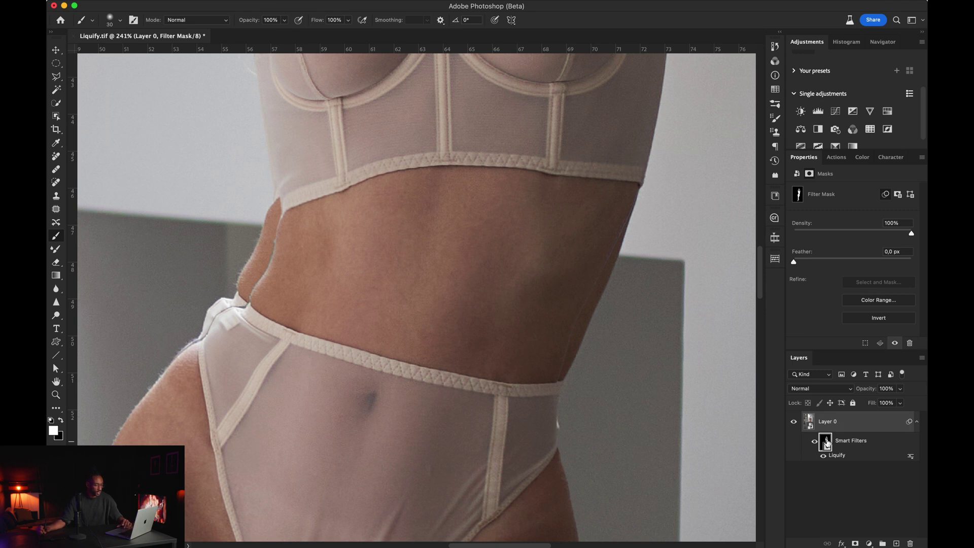
{"action": "left_click_drag", "start_coordinate": [143, 219], "coordinate": [304, 206]}
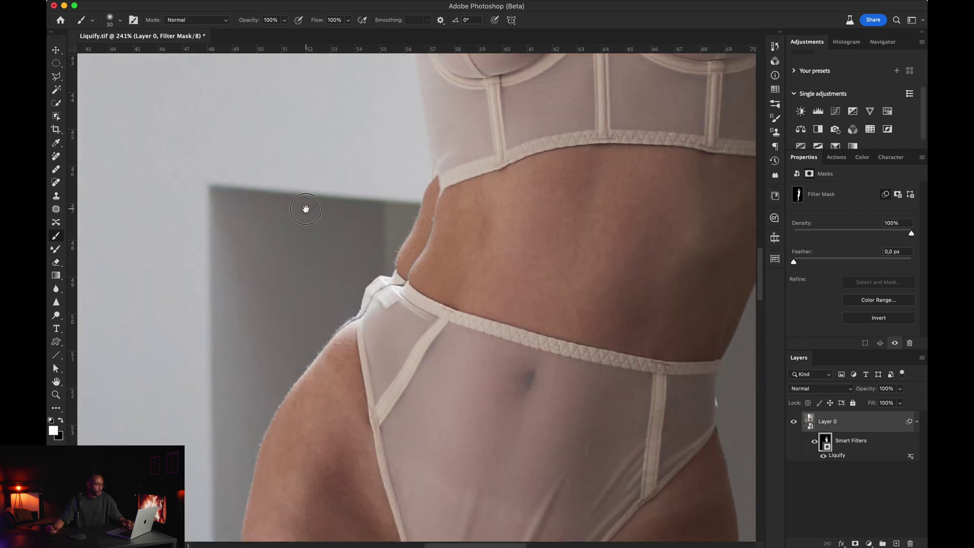
{"action": "left_click_drag", "start_coordinate": [374, 285], "coordinate": [381, 280]}
{"action": "mouse_move", "coordinate": [352, 317]}
{"action": "left_mouse_down"}
{"action": "mouse_move", "coordinate": [378, 280]}
{"action": "mouse_move", "coordinate": [390, 284]}
{"action": "mouse_move", "coordinate": [412, 263]}
{"action": "left_mouse_up"}
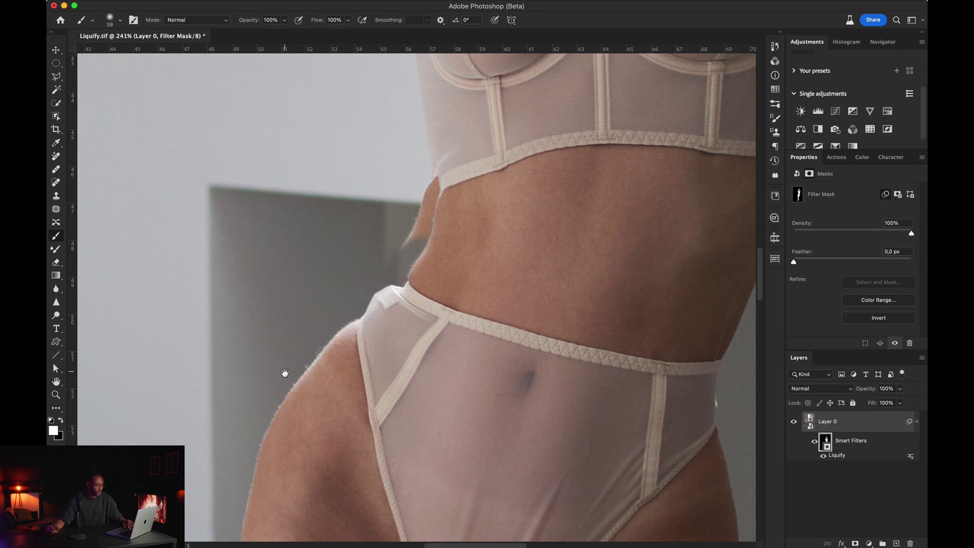
Paint white on the filter mask along the outer edge of the left leg, from the hip down to the calf.
{"action": "left_click_drag", "start_coordinate": [285, 373], "coordinate": [323, 49]}
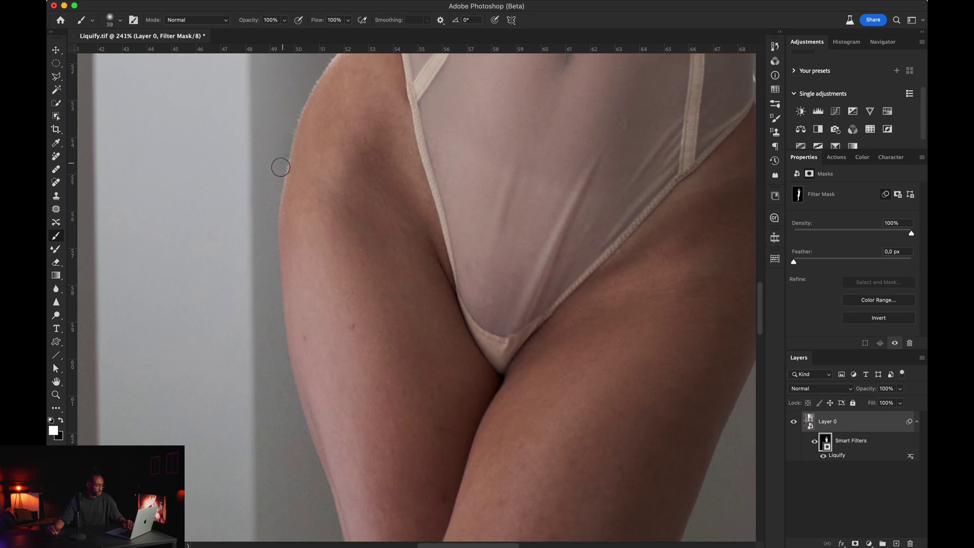
{"action": "scroll", "coordinate": [302, 360], "scroll_direction": "down", "scroll_amount": 5}
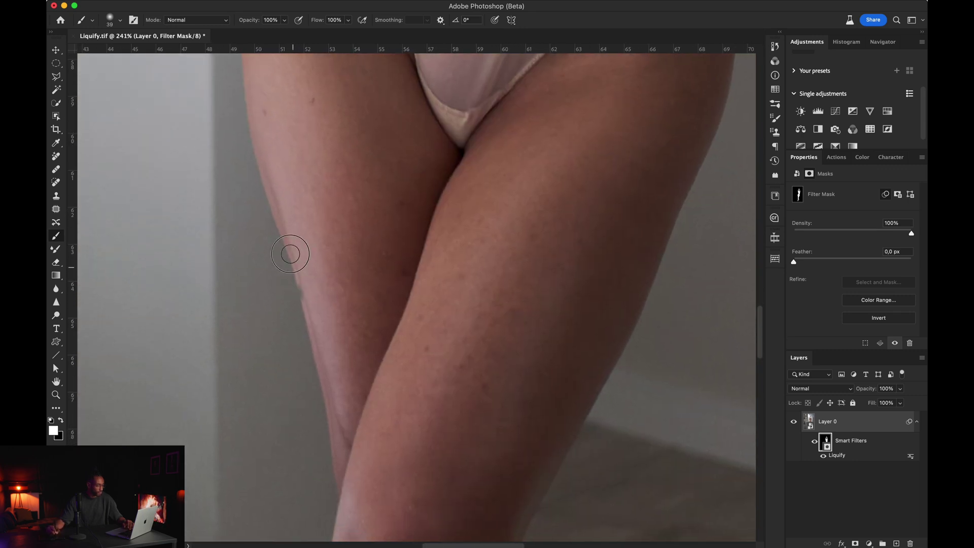
{"action": "left_click_drag", "start_coordinate": [299, 287], "coordinate": [295, 284]}
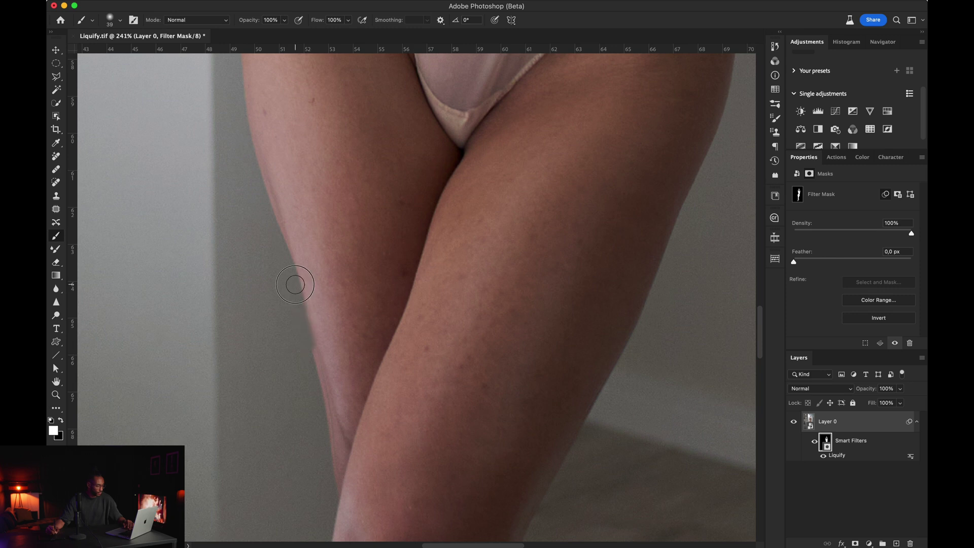
{"action": "scroll", "coordinate": [326, 375], "scroll_direction": "down", "scroll_amount": 3}
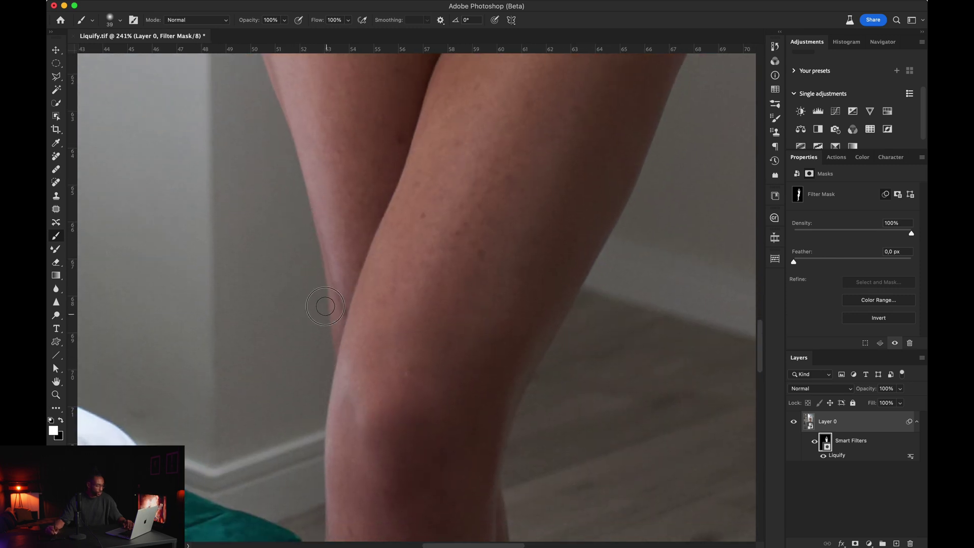
{"action": "left_click_drag", "start_coordinate": [311, 318], "coordinate": [328, 100]}
{"action": "mouse_move", "coordinate": [361, 352]}
{"action": "left_mouse_down"}
{"action": "mouse_move", "coordinate": [362, 205]}
{"action": "mouse_move", "coordinate": [345, 332]}
{"action": "mouse_move", "coordinate": [346, 346]}
{"action": "mouse_move", "coordinate": [354, 137]}
{"action": "left_mouse_up"}
{"action": "left_click_drag", "start_coordinate": [350, 385], "coordinate": [347, 429]}
Paint white on the filter mask around the right ankle strap and bow to clear the doubled outline.
{"action": "mouse_move", "coordinate": [421, 488]}
{"action": "left_mouse_down"}
{"action": "mouse_move", "coordinate": [430, 415]}
{"action": "mouse_move", "coordinate": [433, 425]}
{"action": "mouse_move", "coordinate": [465, 321]}
{"action": "left_mouse_up"}
{"action": "scroll", "coordinate": [465, 321], "scroll_direction": "down", "scroll_amount": 5}
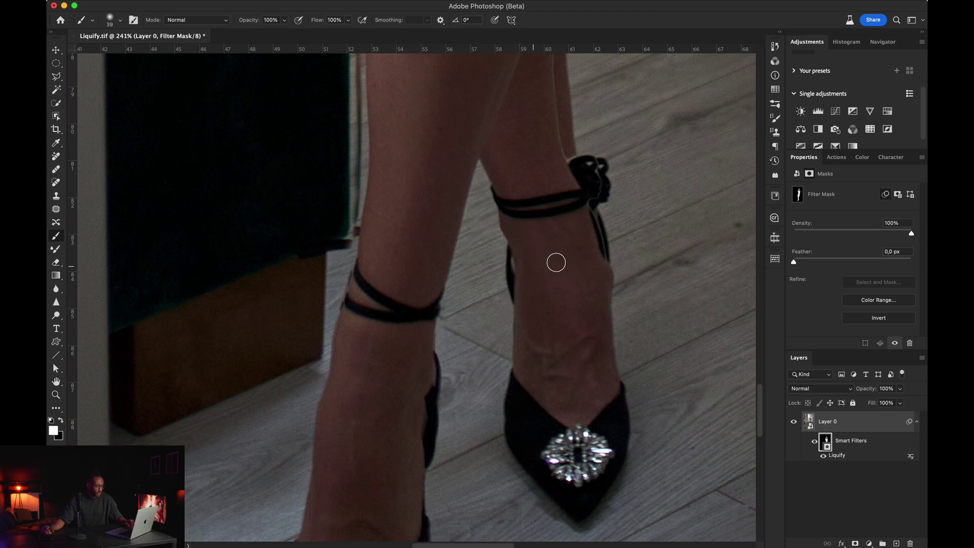
{"action": "left_click_drag", "start_coordinate": [600, 246], "coordinate": [607, 185]}
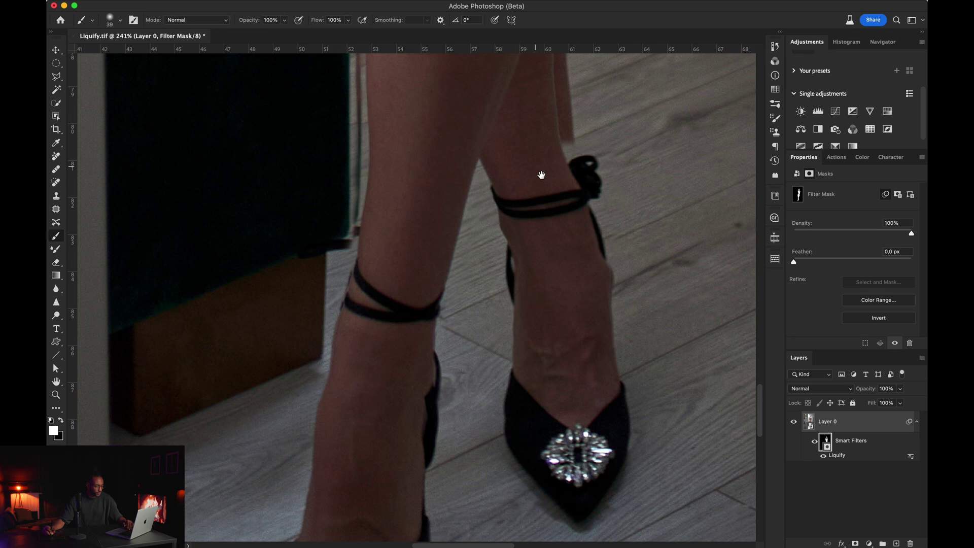
Paint white on the filter mask along the right side of the model, from the lower leg up to the waist.
{"action": "left_click_drag", "start_coordinate": [541, 170], "coordinate": [502, 335]}
{"action": "mouse_move", "coordinate": [520, 302]}
{"action": "left_mouse_down"}
{"action": "mouse_move", "coordinate": [543, 317]}
{"action": "mouse_move", "coordinate": [523, 217]}
{"action": "mouse_move", "coordinate": [530, 184]}
{"action": "mouse_move", "coordinate": [517, 163]}
{"action": "mouse_move", "coordinate": [525, 171]}
{"action": "mouse_move", "coordinate": [524, 107]}
{"action": "left_mouse_up"}
{"action": "left_click_drag", "start_coordinate": [522, 144], "coordinate": [493, 307]}
{"action": "left_click_drag", "start_coordinate": [532, 269], "coordinate": [498, 243]}
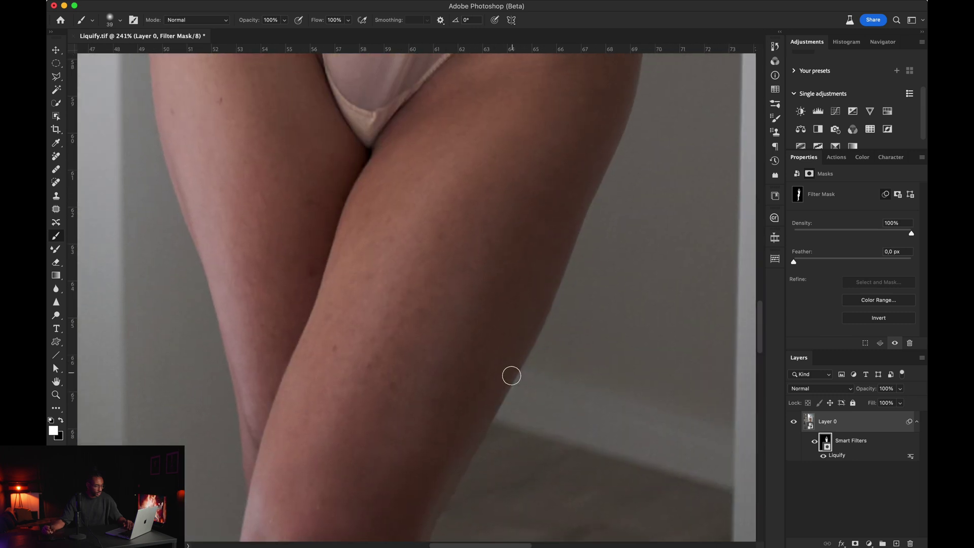
{"action": "mouse_move", "coordinate": [537, 118]}
{"action": "left_mouse_down"}
{"action": "mouse_move", "coordinate": [498, 240]}
{"action": "mouse_move", "coordinate": [494, 284]}
{"action": "left_mouse_up"}
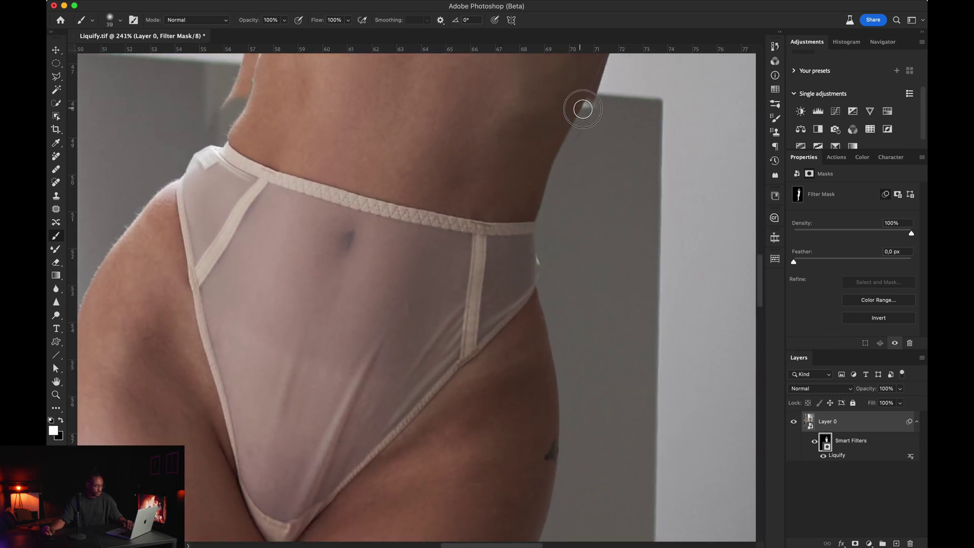
{"action": "left_click_drag", "start_coordinate": [593, 81], "coordinate": [495, 239]}
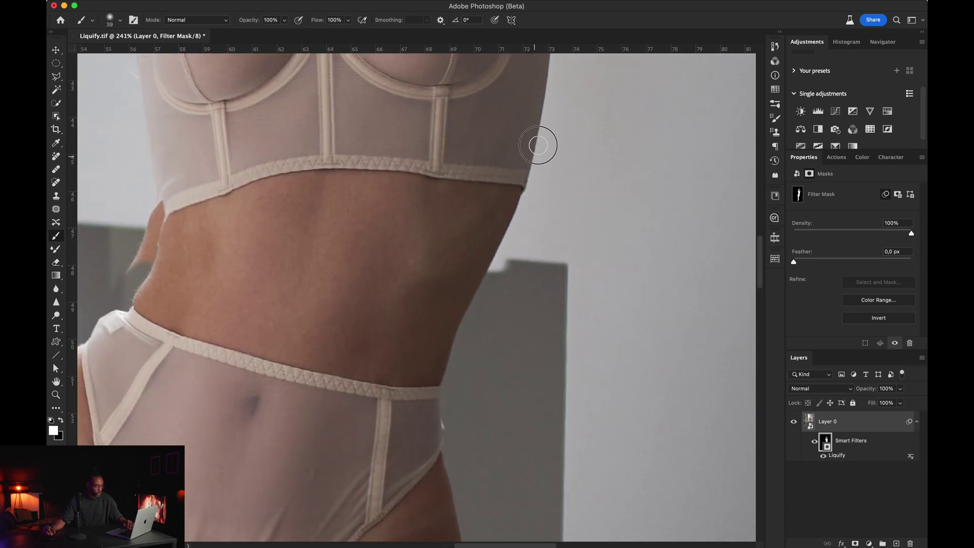
Continue painting white on the mask along the right edge of the bodice up to the underarm.
{"action": "left_click_drag", "start_coordinate": [538, 145], "coordinate": [494, 230]}
{"action": "left_click_drag", "start_coordinate": [487, 102], "coordinate": [482, 243]}
{"action": "left_click_drag", "start_coordinate": [452, 76], "coordinate": [465, 277]}
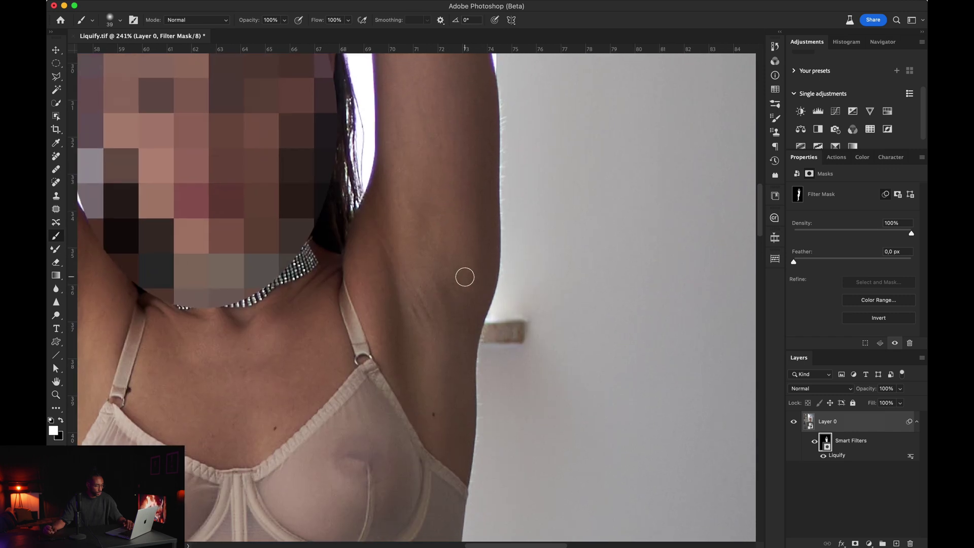
Paint white along the left bodice and waist edge to remove the leftover arm fragment, and switch the foreground colour to black.
{"action": "scroll", "coordinate": [443, 234], "scroll_direction": "left", "scroll_amount": 5}
{"action": "scroll", "coordinate": [435, 152], "scroll_direction": "down", "scroll_amount": 10}
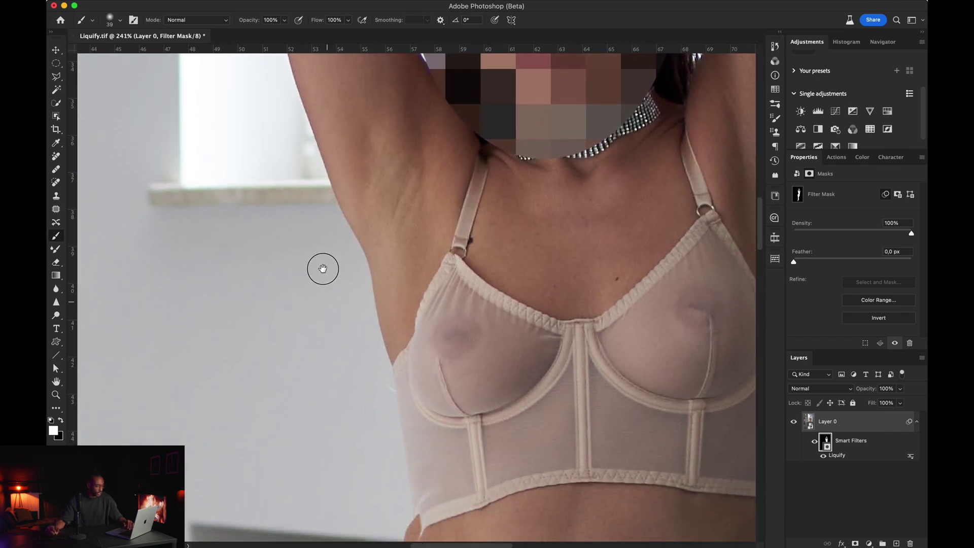
{"action": "left_click_drag", "start_coordinate": [320, 191], "coordinate": [365, 362]}
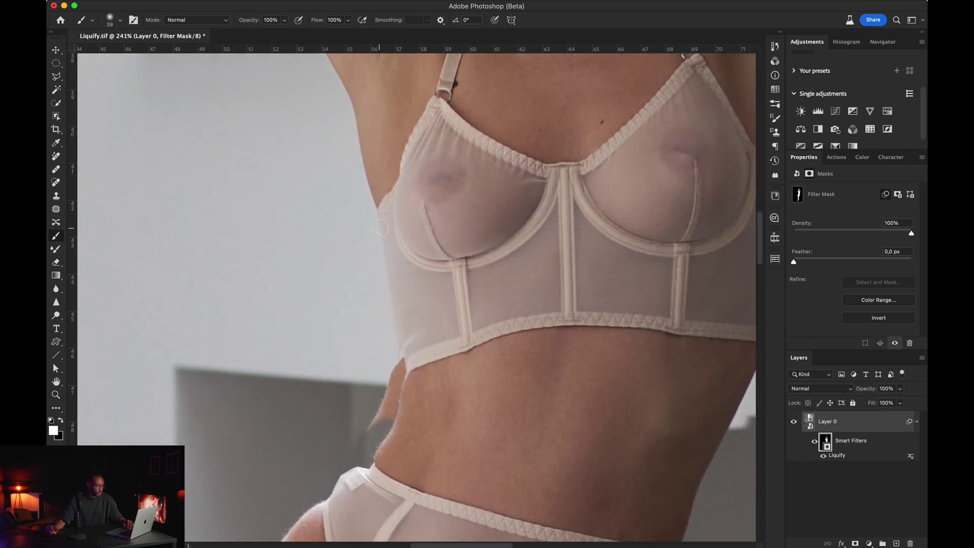
{"action": "left_click_drag", "start_coordinate": [453, 346], "coordinate": [441, 219]}
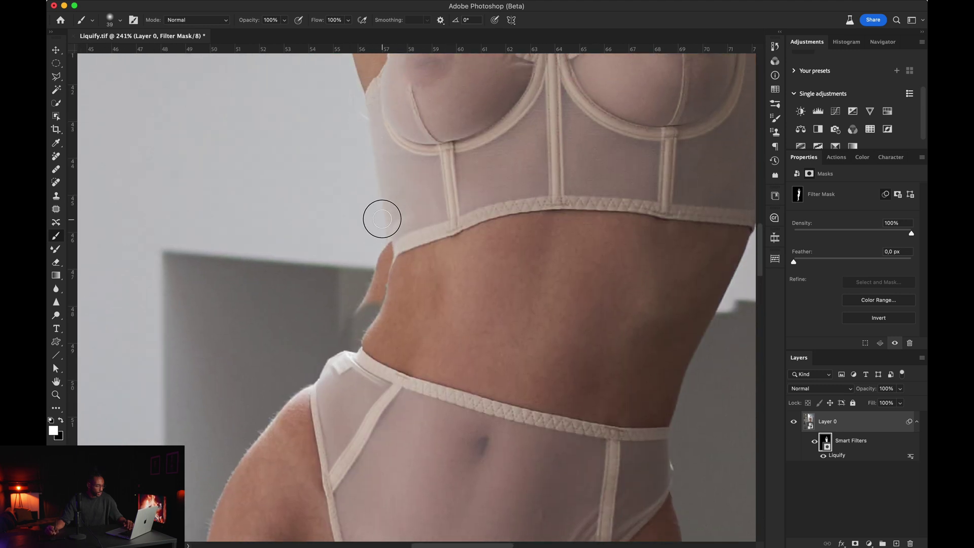
{"action": "left_click_drag", "start_coordinate": [390, 249], "coordinate": [391, 250]}
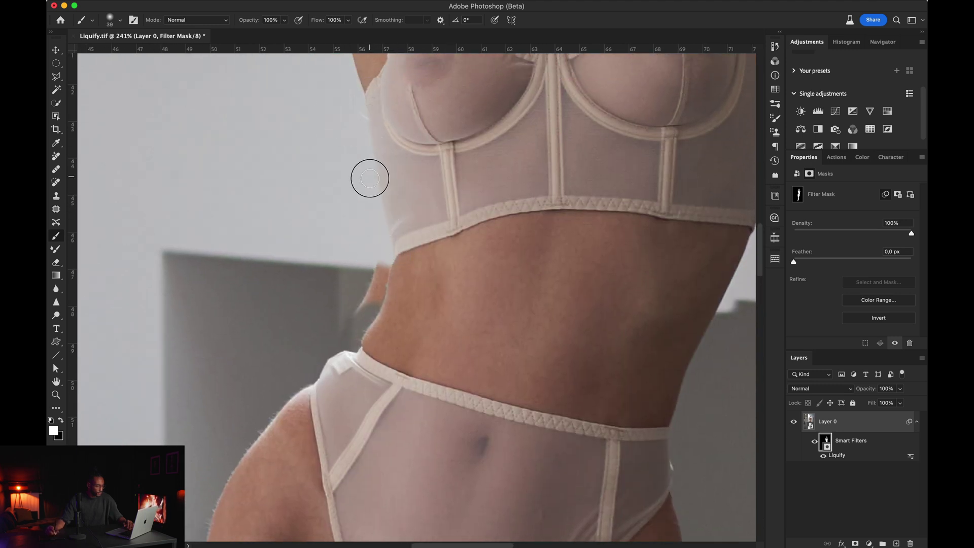
{"action": "mouse_move", "coordinate": [379, 310]}
{"action": "left_mouse_down"}
{"action": "mouse_move", "coordinate": [387, 251]}
{"action": "mouse_move", "coordinate": [376, 264]}
{"action": "mouse_move", "coordinate": [380, 315]}
{"action": "mouse_move", "coordinate": [369, 327]}
{"action": "mouse_move", "coordinate": [360, 318]}
{"action": "mouse_move", "coordinate": [340, 328]}
{"action": "mouse_move", "coordinate": [344, 339]}
{"action": "mouse_move", "coordinate": [346, 322]}
{"action": "mouse_move", "coordinate": [331, 332]}
{"action": "mouse_move", "coordinate": [354, 343]}
{"action": "left_mouse_up"}
{"action": "key", "text": "x"}
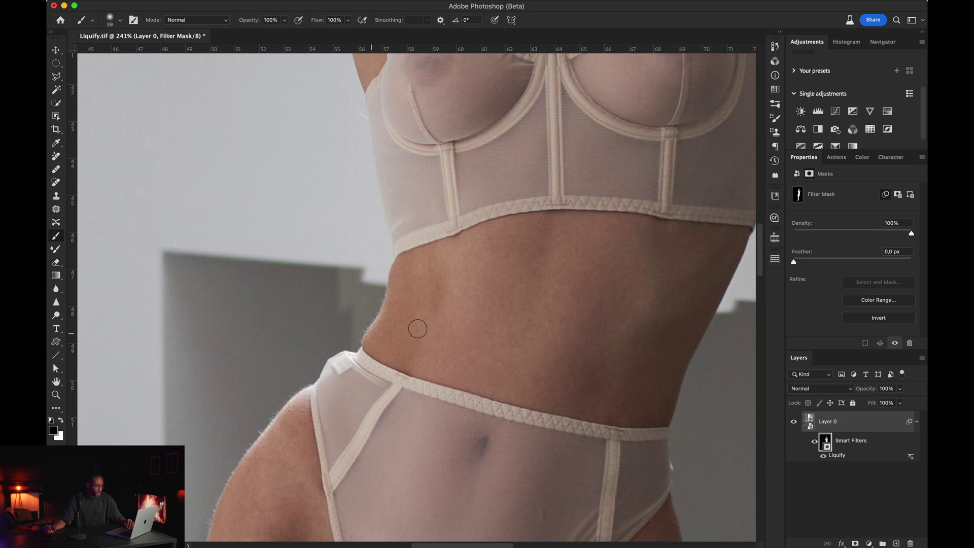
Review the cleaned mask edges and the distorted background along the waist, thighs and lower legs.
{"action": "scroll", "coordinate": [418, 329], "scroll_direction": "right", "scroll_amount": 5}
{"action": "scroll", "coordinate": [417, 328], "scroll_direction": "down", "scroll_amount": 2}
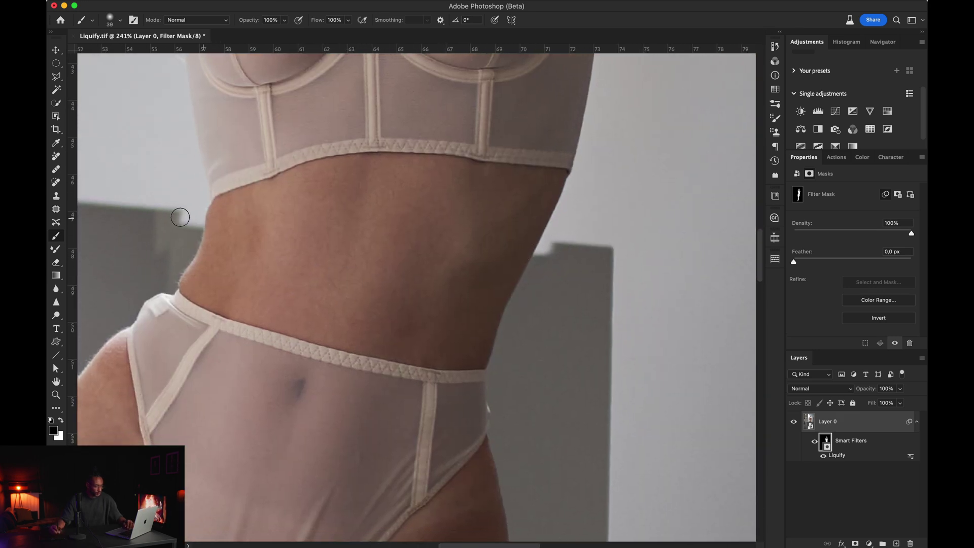
{"action": "scroll", "coordinate": [237, 256], "scroll_direction": "down", "scroll_amount": 10}
{"action": "scroll", "coordinate": [236, 256], "scroll_direction": "left", "scroll_amount": 5}
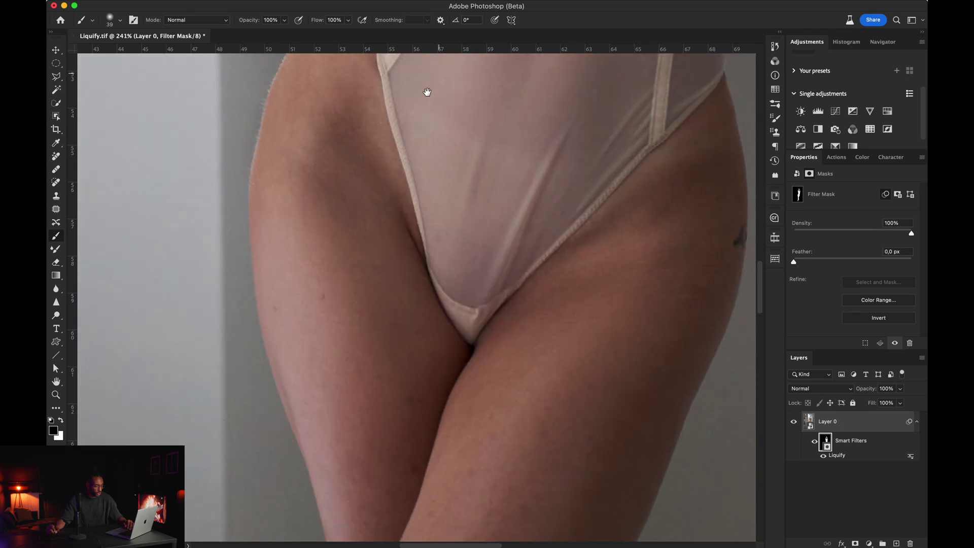
{"action": "scroll", "coordinate": [302, 168], "scroll_direction": "down", "scroll_amount": 5}
{"action": "scroll", "coordinate": [303, 168], "scroll_direction": "left", "scroll_amount": 2}
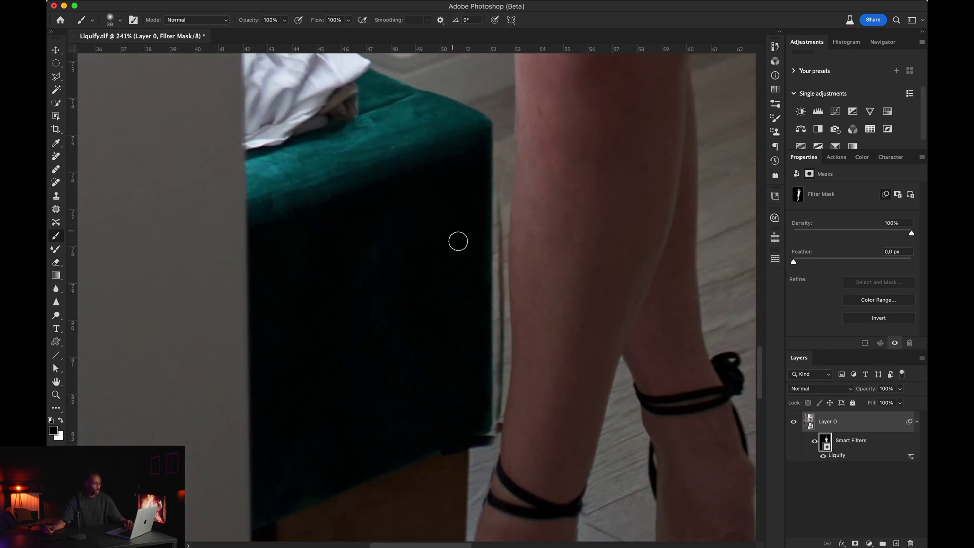
{"action": "scroll", "coordinate": [387, 434], "scroll_direction": "up", "scroll_amount": 15}
{"action": "scroll", "coordinate": [387, 434], "scroll_direction": "right", "scroll_amount": 3}
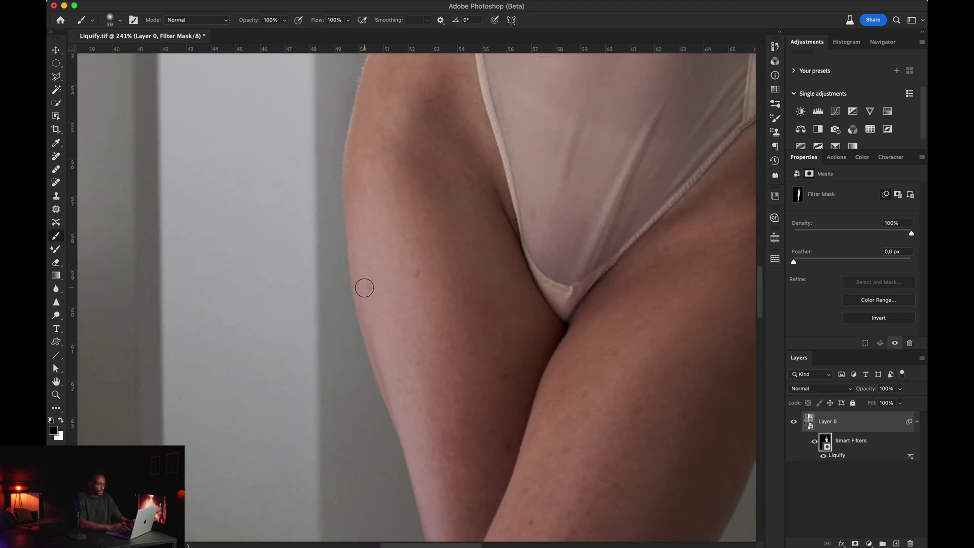
Create a new empty layer above Layer 0 and set the Clone Stamp to sample All Layers.
{"action": "key", "text": "super+shift+alt+n"}
{"action": "left_click", "coordinate": [363, 287], "text": "alt"}
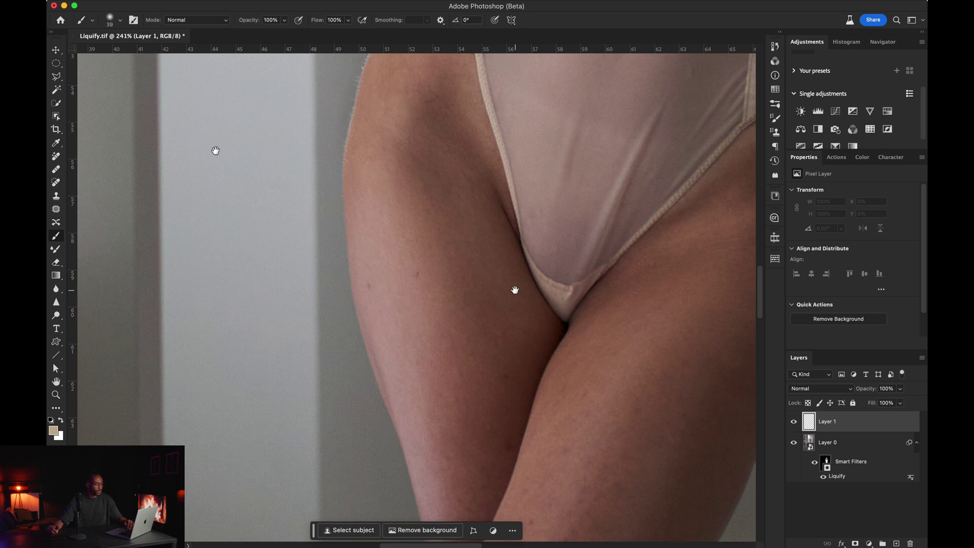
{"action": "mouse_move", "coordinate": [357, 215]}
{"action": "left_mouse_down"}
{"action": "mouse_move", "coordinate": [391, 233]}
{"action": "mouse_move", "coordinate": [374, 355]}
{"action": "left_mouse_up"}
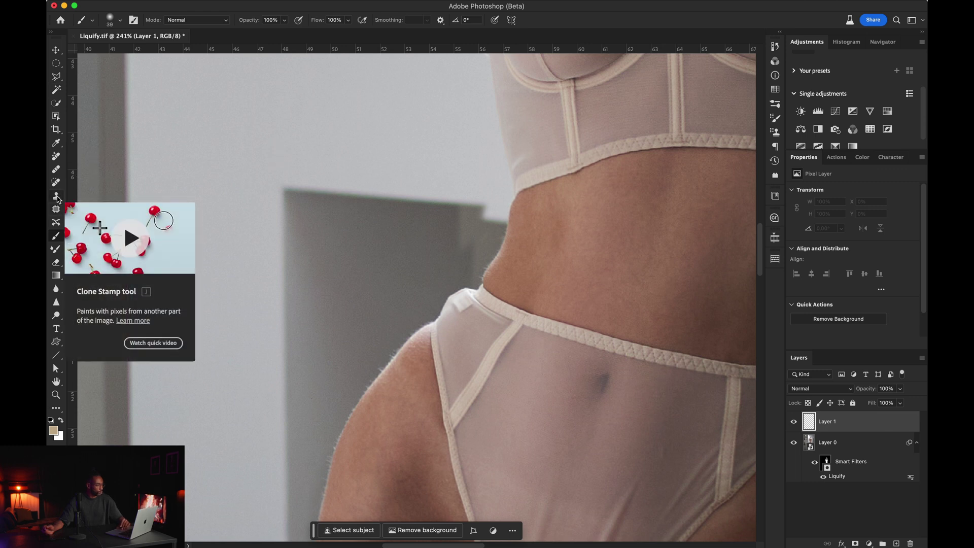
{"action": "left_click", "coordinate": [56, 197]}
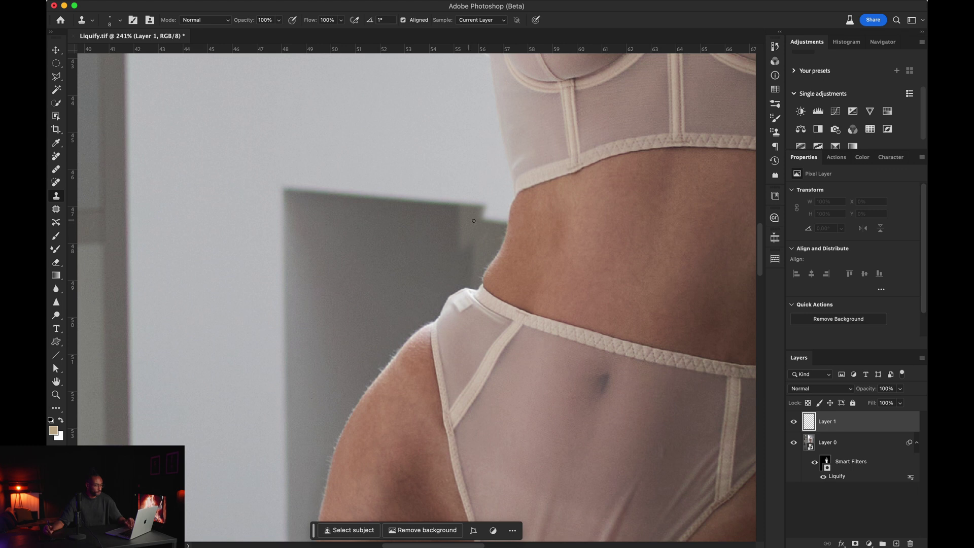
{"action": "left_click", "coordinate": [476, 23]}
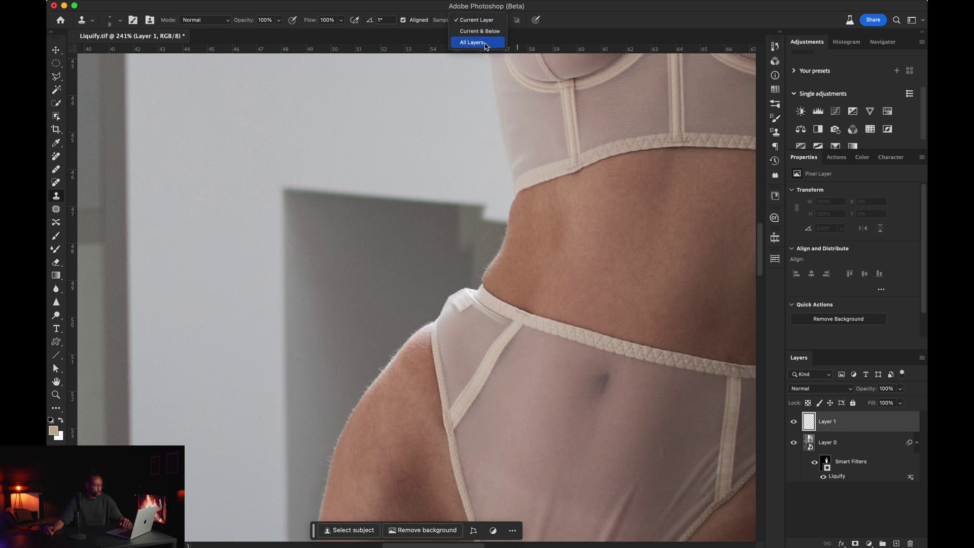
{"action": "left_click", "coordinate": [477, 42]}
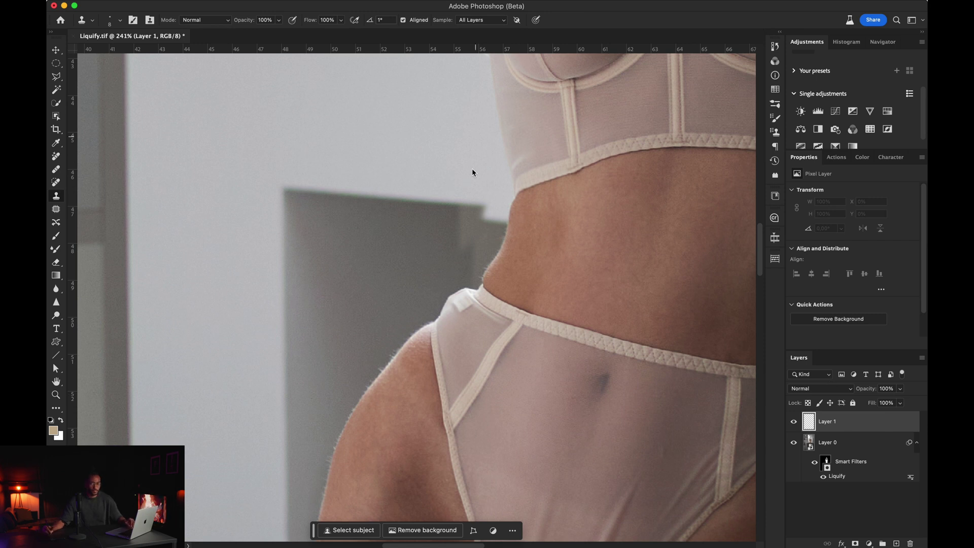
Enlarge the Clone Stamp to 80 px, sample the top edge of the grey wall recess and clone it across to the waist.
{"action": "key", "text": "bracketright"}
{"action": "key", "text": "bracketright"}
{"action": "key", "text": "bracketright"}
{"action": "key", "text": "bracketright"}
{"action": "key", "text": "bracketright"}
{"action": "key", "text": "bracketright"}
{"action": "key", "text": "bracketright"}
{"action": "key", "text": "bracketright"}
{"action": "key", "text": "bracketright"}
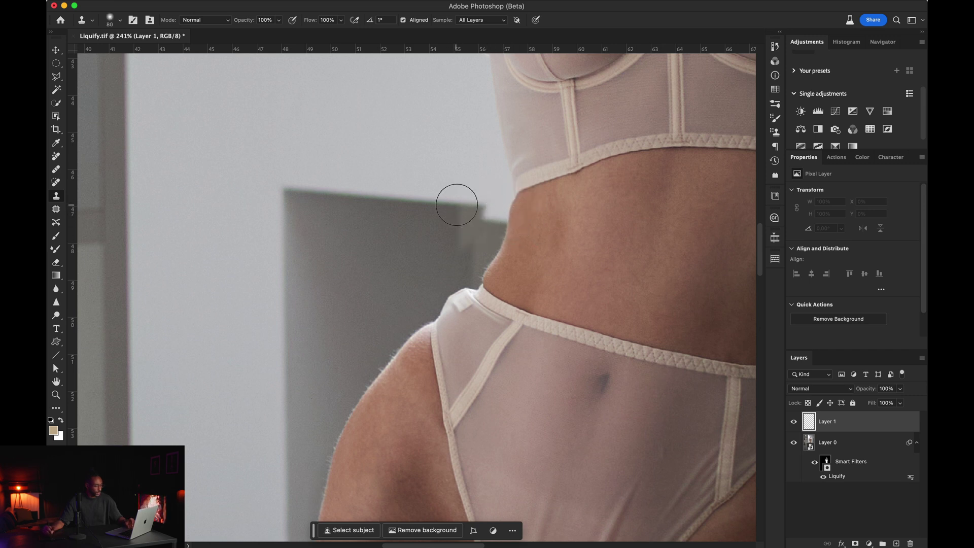
{"action": "left_click", "coordinate": [458, 207], "text": "alt"}
{"action": "left_click", "coordinate": [495, 209]}
{"action": "mouse_move", "coordinate": [496, 210]}
{"action": "left_mouse_down"}
{"action": "mouse_move", "coordinate": [450, 224]}
{"action": "mouse_move", "coordinate": [473, 243]}
{"action": "mouse_move", "coordinate": [463, 239]}
{"action": "mouse_move", "coordinate": [476, 225]}
{"action": "mouse_move", "coordinate": [511, 223]}
{"action": "left_mouse_up"}
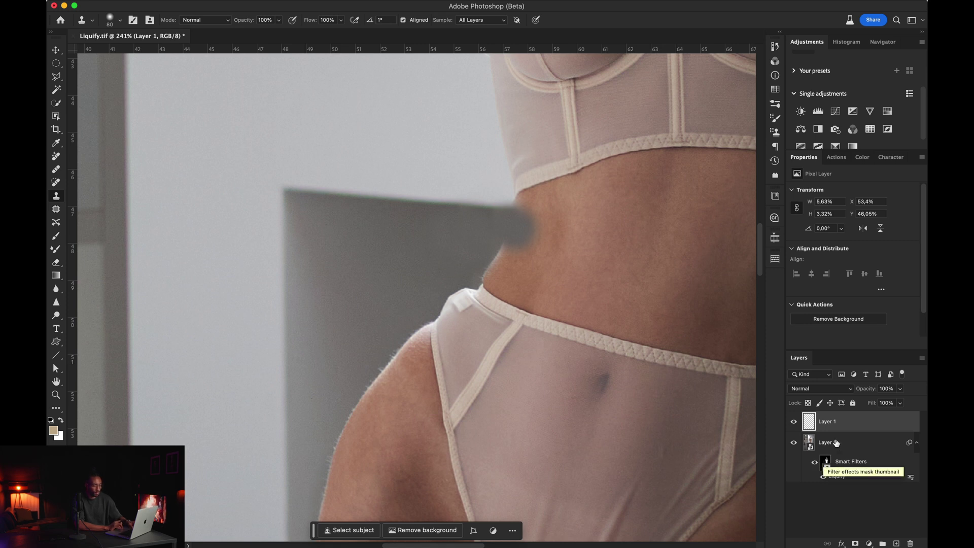
Add a layer mask to Layer 1 and paint black over the cloned grey that spills onto the waist's left edge.
{"action": "left_click", "coordinate": [854, 543]}
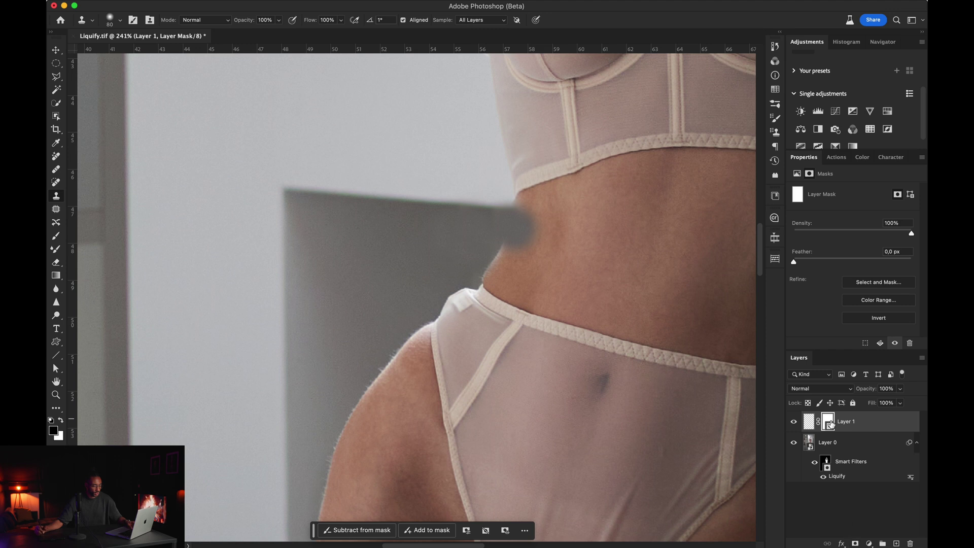
{"action": "key", "text": "l"}
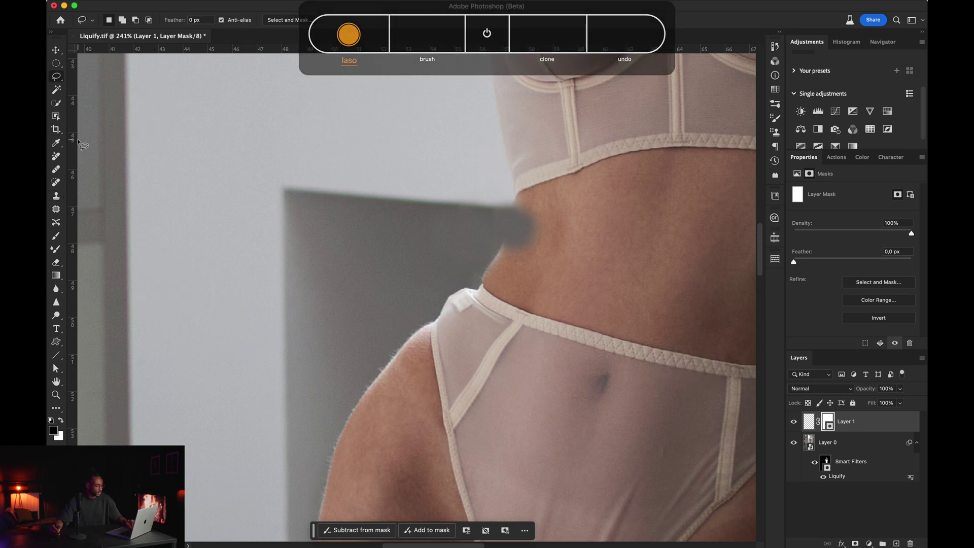
{"action": "left_click", "coordinate": [54, 240]}
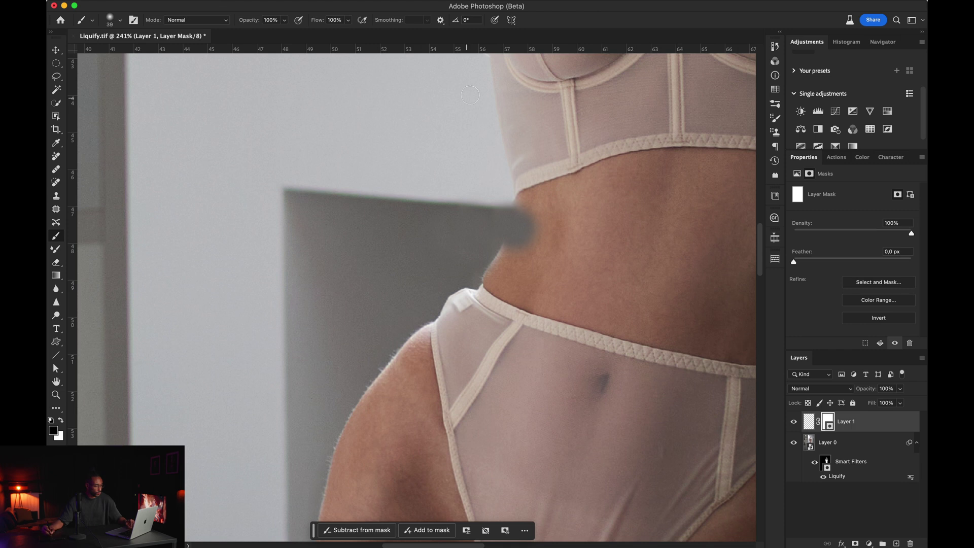
{"action": "mouse_move", "coordinate": [530, 209]}
{"action": "left_mouse_down"}
{"action": "mouse_move", "coordinate": [513, 239]}
{"action": "mouse_move", "coordinate": [538, 208]}
{"action": "mouse_move", "coordinate": [531, 196]}
{"action": "mouse_move", "coordinate": [521, 242]}
{"action": "mouse_move", "coordinate": [529, 223]}
{"action": "left_mouse_up"}
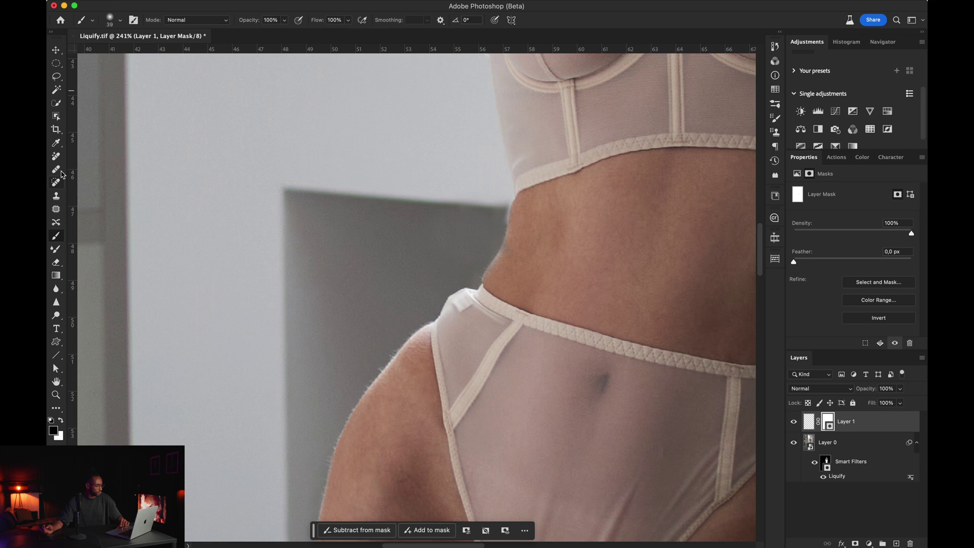
Try to clone the wall recess's top edge up to the left side of the waist with Layer 1's mask active.
{"action": "left_click", "coordinate": [57, 201]}
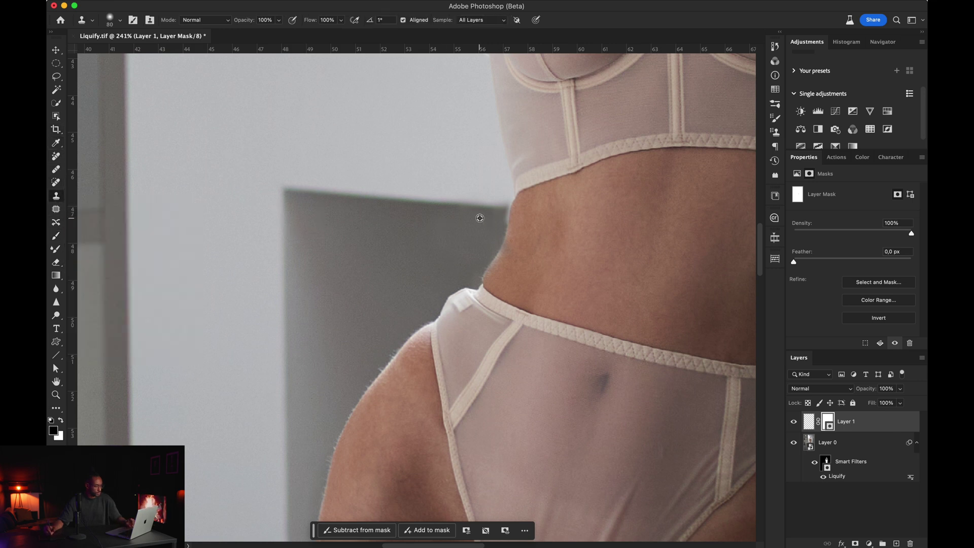
{"action": "key", "text": "z"}
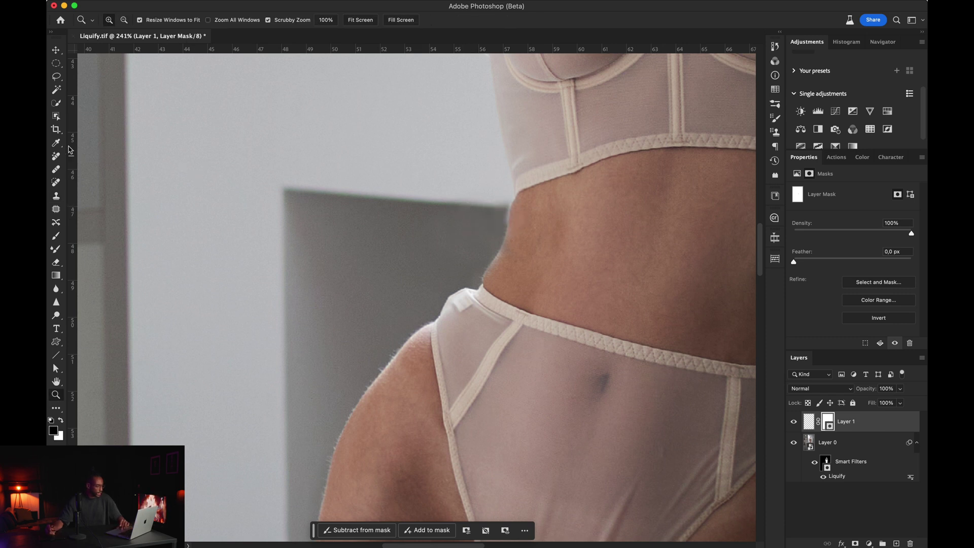
{"action": "left_click", "coordinate": [56, 196]}
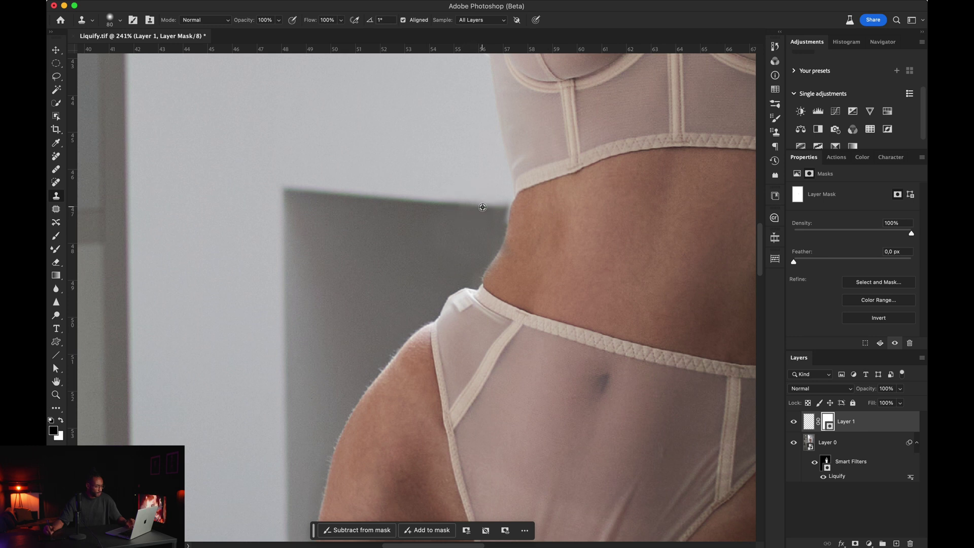
{"action": "left_click_drag", "start_coordinate": [501, 209], "coordinate": [502, 209]}
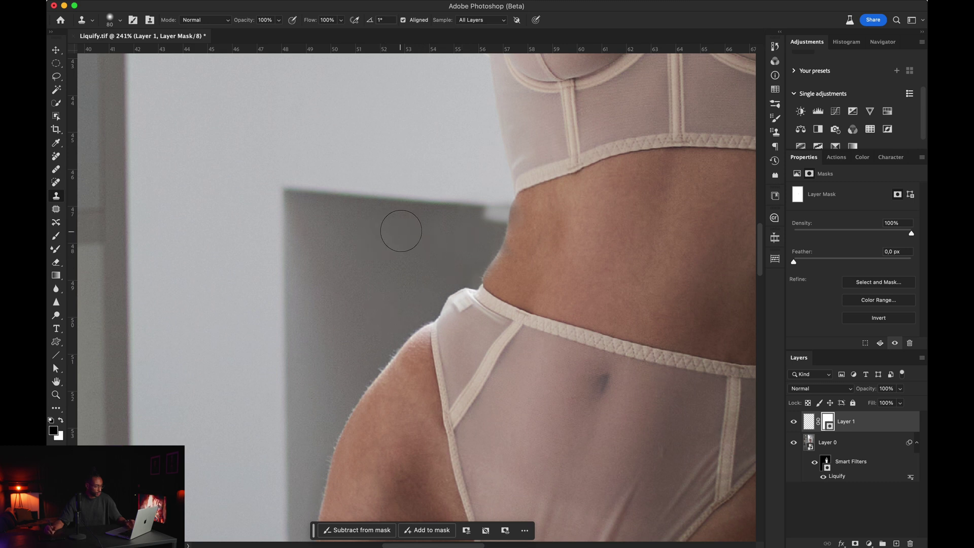
{"action": "left_click_drag", "start_coordinate": [482, 214], "coordinate": [495, 176]}
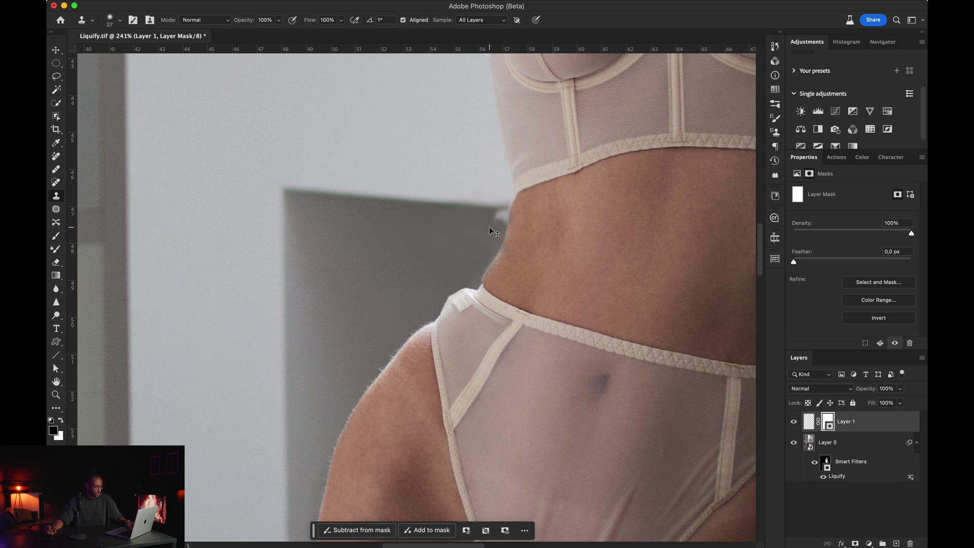
Make Layer 1's pixels active instead of its mask and clone the recess's top edge up to the left side of the waist.
{"action": "left_click", "coordinate": [810, 422]}
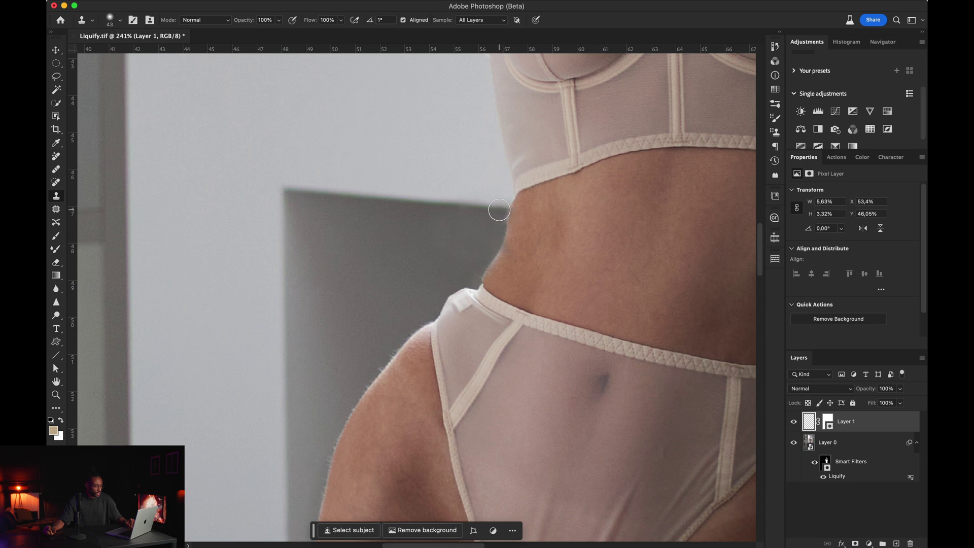
{"action": "mouse_move", "coordinate": [503, 209]}
{"action": "left_mouse_down"}
{"action": "mouse_move", "coordinate": [457, 234]}
{"action": "mouse_move", "coordinate": [454, 47]}
{"action": "left_mouse_up"}
Sample the recess's top edge on the right side of the waist and clone it inward over the distorted corner at size 68.
{"action": "key", "text": "space"}
{"action": "left_click_drag", "start_coordinate": [250, 455], "coordinate": [304, 174]}
{"action": "left_click_drag", "start_coordinate": [367, 209], "coordinate": [259, 267]}
{"action": "mouse_move", "coordinate": [511, 165]}
{"action": "left_mouse_down"}
{"action": "mouse_move", "coordinate": [274, 252]}
{"action": "mouse_move", "coordinate": [264, 302]}
{"action": "left_mouse_up"}
{"action": "left_click_drag", "start_coordinate": [334, 58], "coordinate": [272, 302]}
{"action": "left_click_drag", "start_coordinate": [503, 218], "coordinate": [478, 219]}
{"action": "left_click", "coordinate": [514, 221], "text": "alt"}
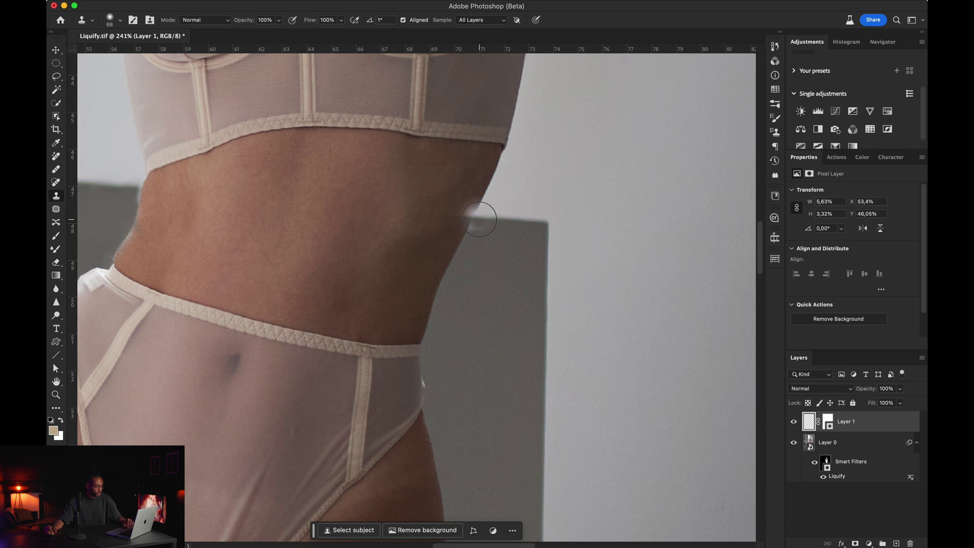
{"action": "left_click", "coordinate": [510, 223], "text": "alt"}
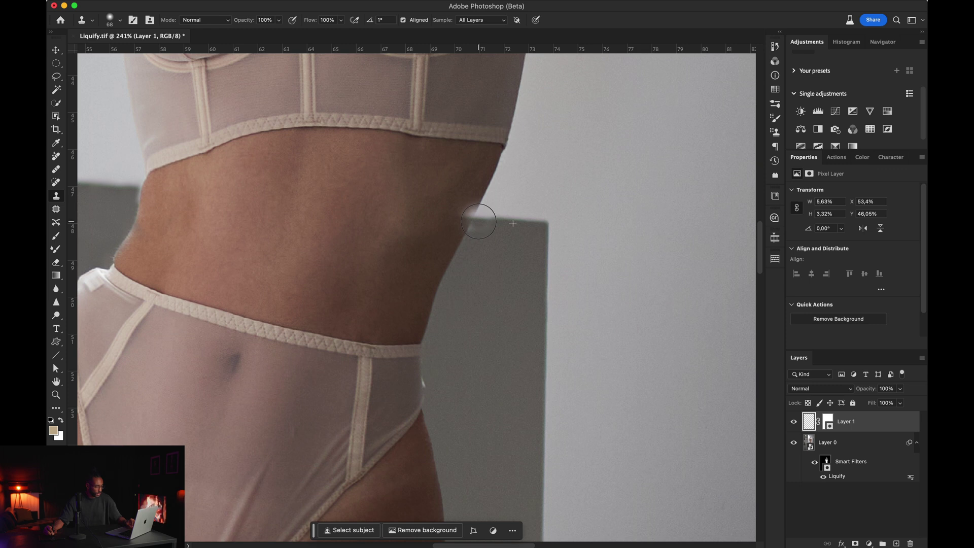
{"action": "mouse_move", "coordinate": [475, 229]}
{"action": "left_mouse_down"}
{"action": "mouse_move", "coordinate": [467, 215]}
{"action": "mouse_move", "coordinate": [461, 241]}
{"action": "left_mouse_up"}
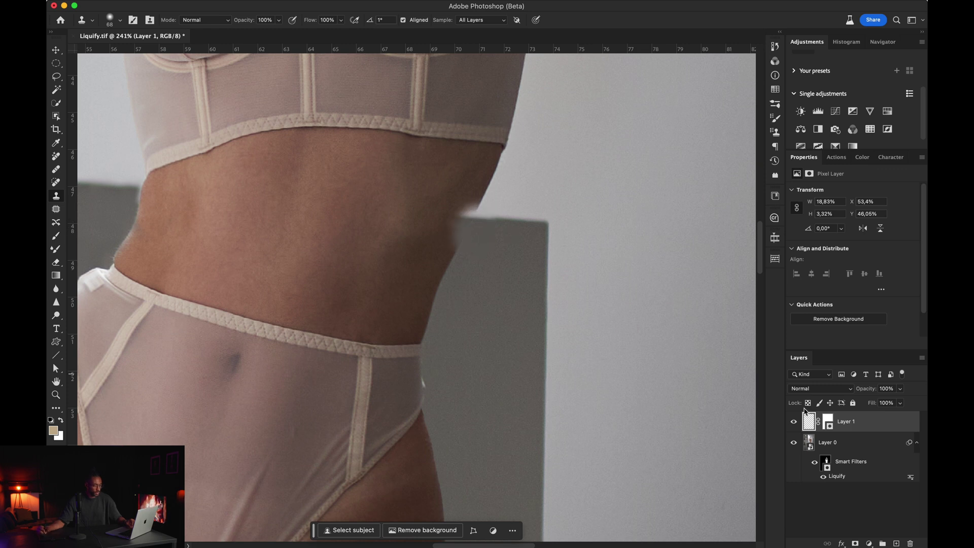
Paint black on Layer 1's mask to hide the cloned spill along the right waist edge, and switch the foreground to white.
{"action": "left_click", "coordinate": [827, 422]}
{"action": "key", "text": "b"}
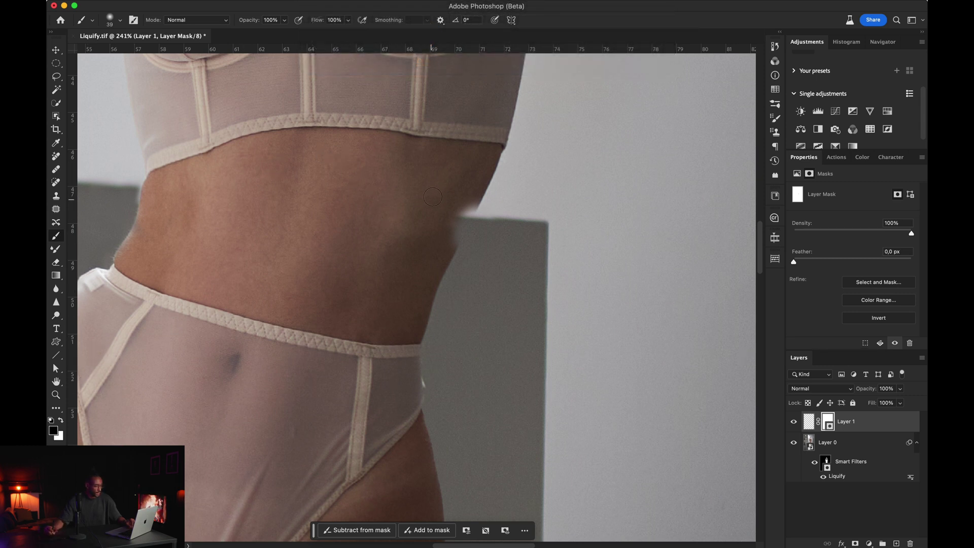
{"action": "mouse_move", "coordinate": [450, 208]}
{"action": "left_mouse_down"}
{"action": "mouse_move", "coordinate": [449, 245]}
{"action": "mouse_move", "coordinate": [471, 195]}
{"action": "mouse_move", "coordinate": [466, 215]}
{"action": "left_mouse_up"}
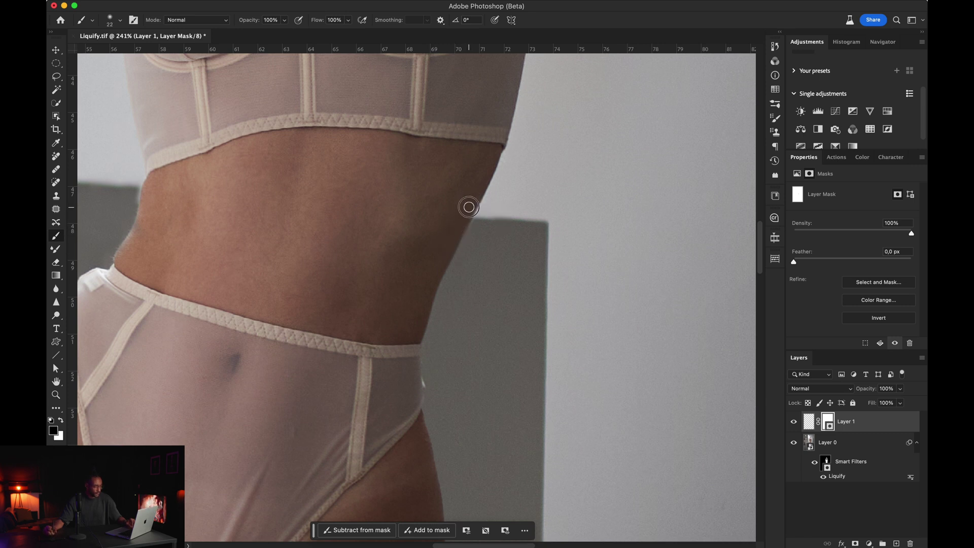
{"action": "key", "text": "x"}
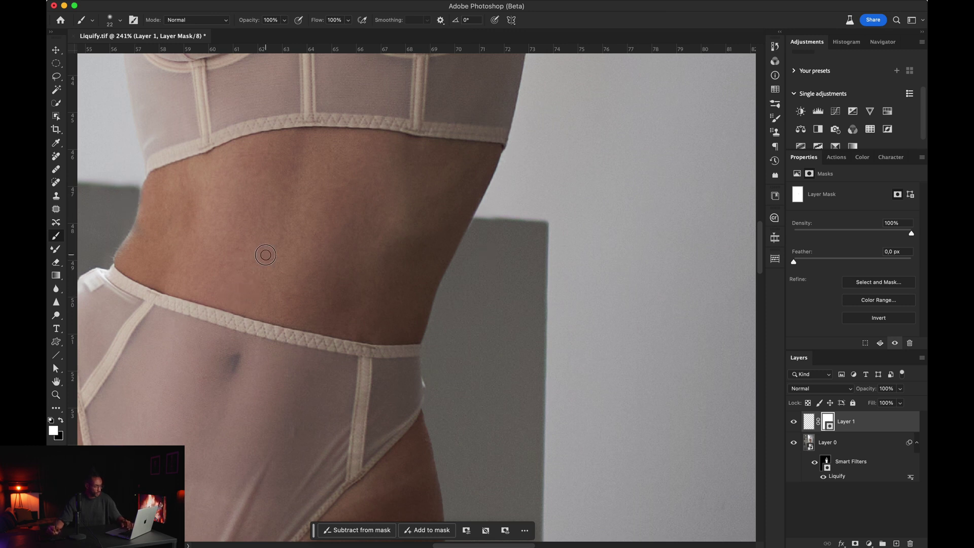
Try a Lasso selection around the distorted floor strip between the green stool and the lower leg.
{"action": "scroll", "coordinate": [321, 314], "scroll_direction": "down", "scroll_amount": 15}
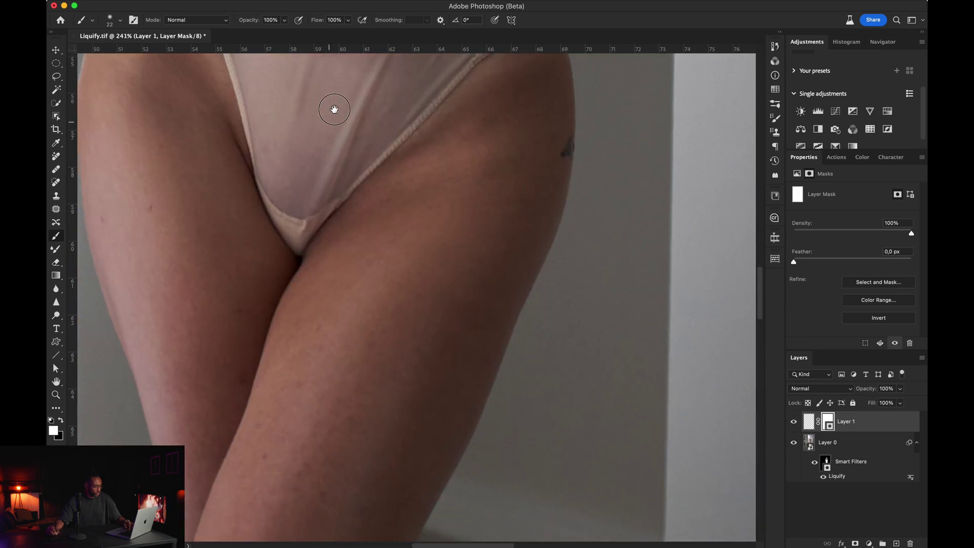
{"action": "scroll", "coordinate": [294, 218], "scroll_direction": "up", "scroll_amount": 3}
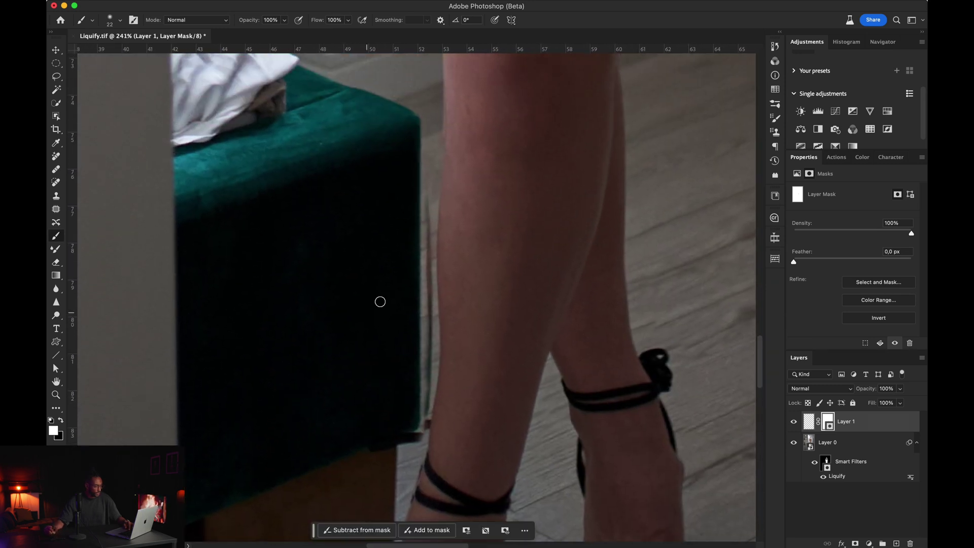
{"action": "key", "text": "l"}
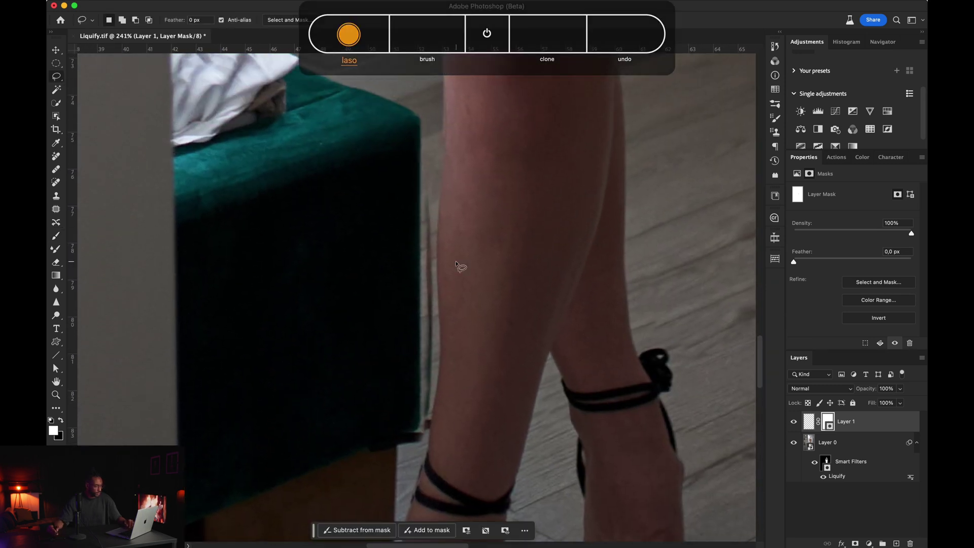
{"action": "mouse_move", "coordinate": [427, 186]}
{"action": "left_mouse_down"}
{"action": "mouse_move", "coordinate": [417, 203]}
{"action": "mouse_move", "coordinate": [429, 297]}
{"action": "mouse_move", "coordinate": [435, 284]}
{"action": "left_mouse_up"}
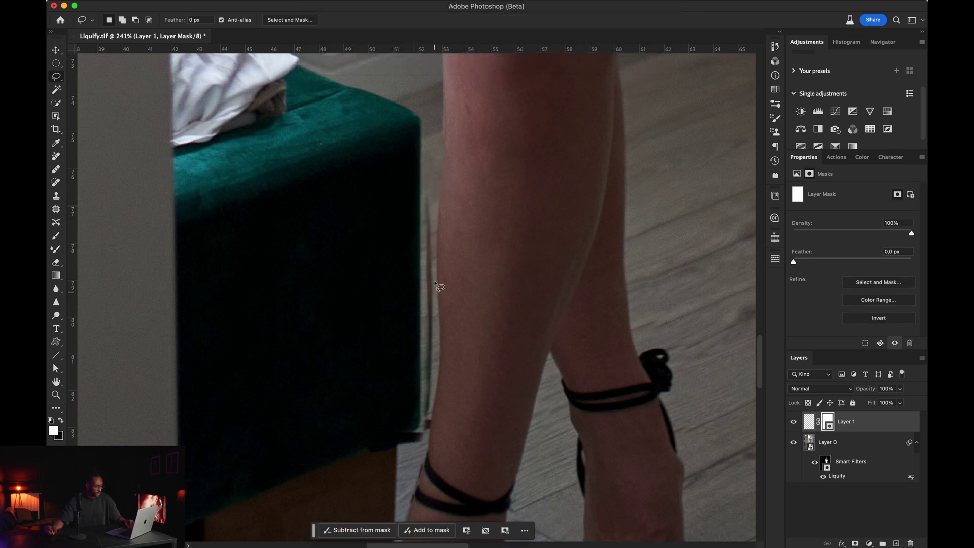
{"action": "key", "text": "Return"}
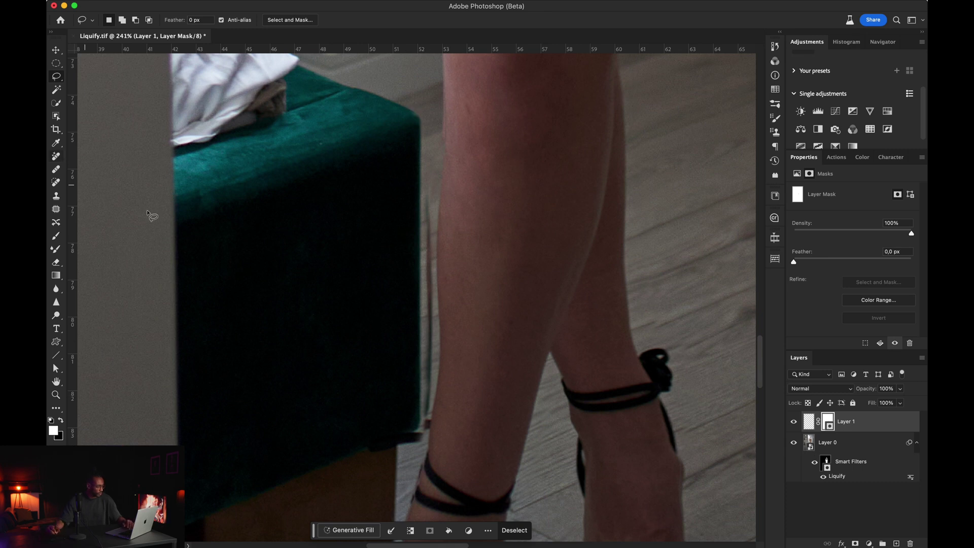
{"action": "left_click_drag", "start_coordinate": [421, 263], "coordinate": [360, 218]}
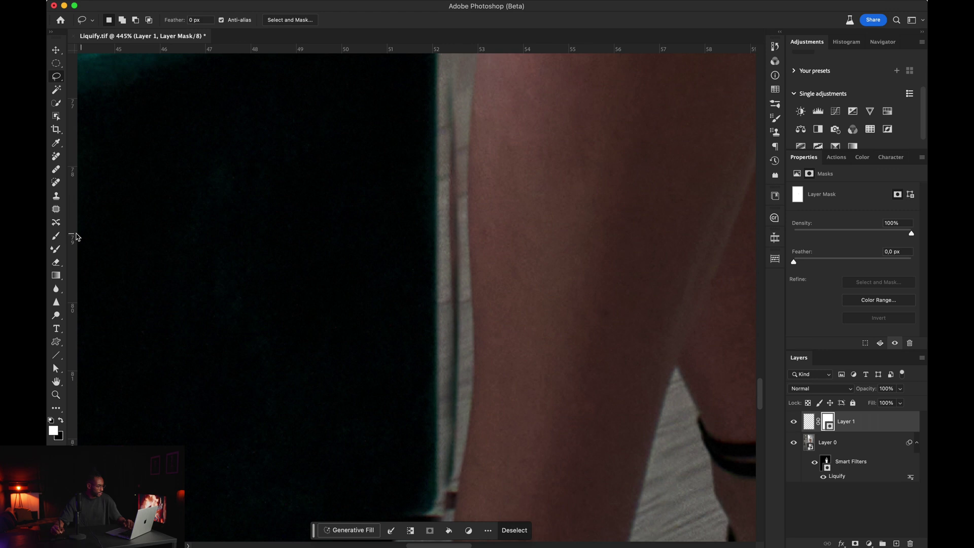
Try the Patch tool on the distorted floor strip by outlining it between the stool and the calf.
{"action": "left_click", "coordinate": [55, 208]}
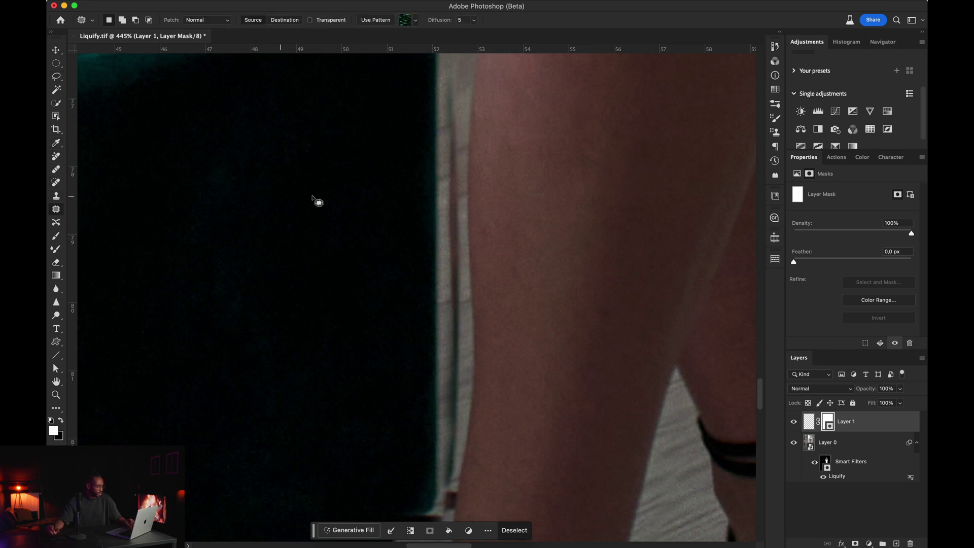
{"action": "mouse_move", "coordinate": [463, 95]}
{"action": "left_mouse_down"}
{"action": "mouse_move", "coordinate": [443, 101]}
{"action": "mouse_move", "coordinate": [436, 334]}
{"action": "mouse_move", "coordinate": [450, 421]}
{"action": "mouse_move", "coordinate": [457, 481]}
{"action": "left_mouse_up"}
{"action": "mouse_move", "coordinate": [444, 388]}
{"action": "left_mouse_down"}
{"action": "mouse_move", "coordinate": [445, 424]}
{"action": "mouse_move", "coordinate": [451, 406]}
{"action": "mouse_move", "coordinate": [463, 430]}
{"action": "left_mouse_up"}
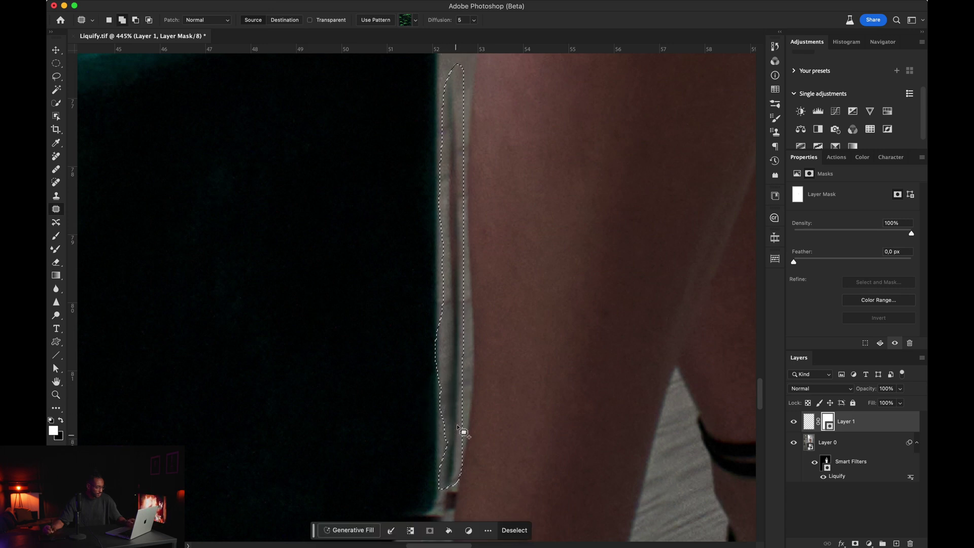
{"action": "mouse_move", "coordinate": [457, 77]}
{"action": "left_mouse_down"}
{"action": "mouse_move", "coordinate": [442, 108]}
{"action": "mouse_move", "coordinate": [458, 107]}
{"action": "mouse_move", "coordinate": [458, 98]}
{"action": "left_mouse_up"}
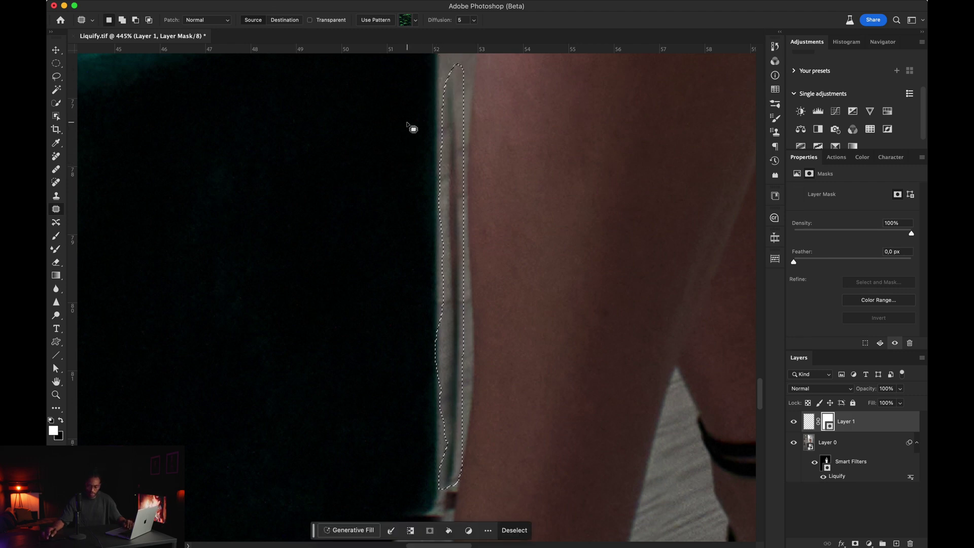
{"action": "left_click", "coordinate": [53, 198]}
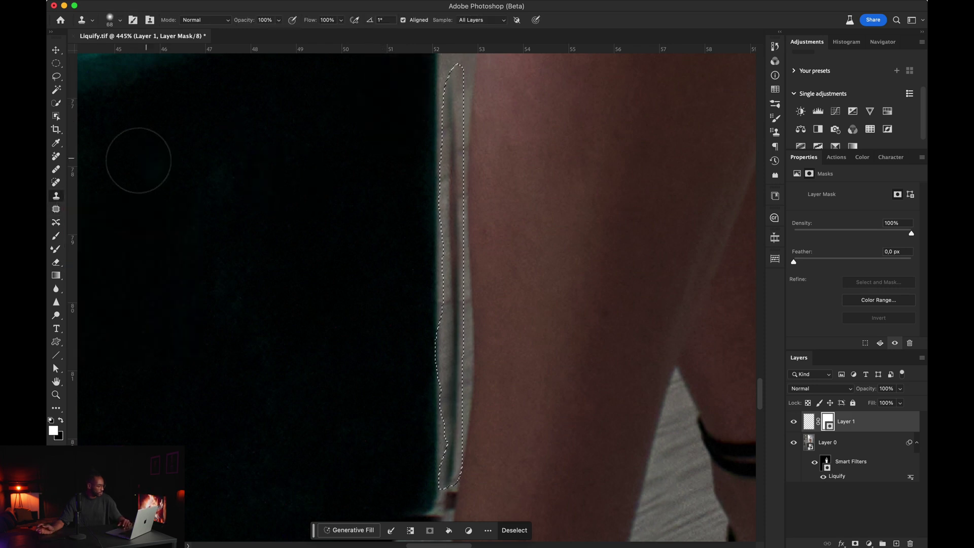
Clear the selection and erase the distorted strip between the stool and the calf with the Remove tool at size 13.
{"action": "left_click", "coordinate": [56, 161]}
{"action": "mouse_move", "coordinate": [449, 482]}
{"action": "left_mouse_down"}
{"action": "mouse_move", "coordinate": [452, 425]}
{"action": "mouse_move", "coordinate": [436, 307]}
{"action": "mouse_move", "coordinate": [451, 255]}
{"action": "mouse_move", "coordinate": [447, 346]}
{"action": "mouse_move", "coordinate": [462, 179]}
{"action": "mouse_move", "coordinate": [455, 125]}
{"action": "mouse_move", "coordinate": [447, 153]}
{"action": "mouse_move", "coordinate": [462, 81]}
{"action": "left_mouse_up"}
{"action": "key", "text": "super+d"}
{"action": "key", "text": "bracketleft"}
{"action": "key", "text": "bracketleft"}
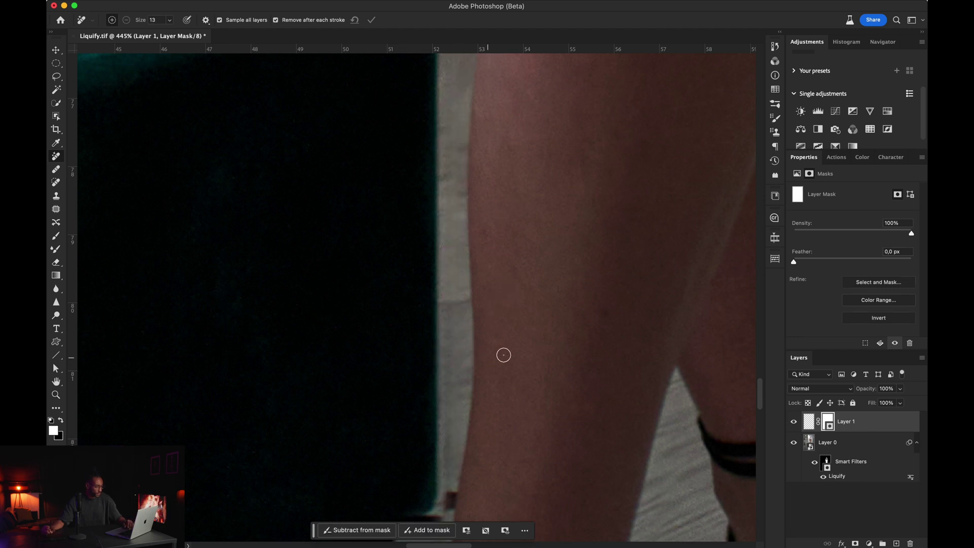
Toggle Layer 1's visibility to compare the background before and after the repairs.
{"action": "scroll", "coordinate": [496, 305], "scroll_direction": "down", "scroll_amount": 10}
{"action": "left_click", "coordinate": [792, 422]}
{"action": "left_click", "coordinate": [792, 422]}
{"action": "left_click", "coordinate": [792, 422]}
{"action": "left_click", "coordinate": [792, 423]}
{"action": "left_click", "coordinate": [792, 422]}
{"action": "scroll", "coordinate": [558, 254], "scroll_direction": "up", "scroll_amount": 5}
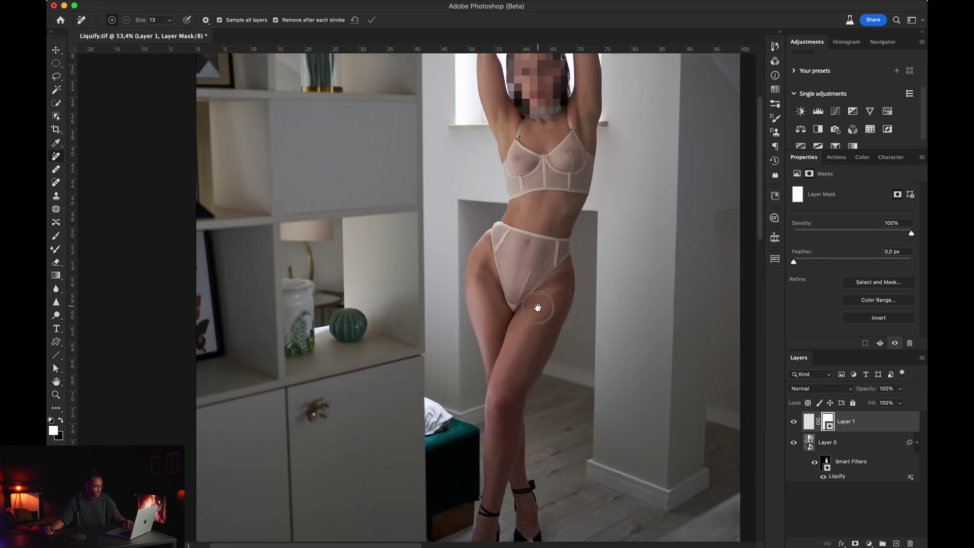
{"action": "left_click", "coordinate": [794, 424]}
{"action": "left_click", "coordinate": [796, 424]}
{"action": "left_click", "coordinate": [797, 424]}
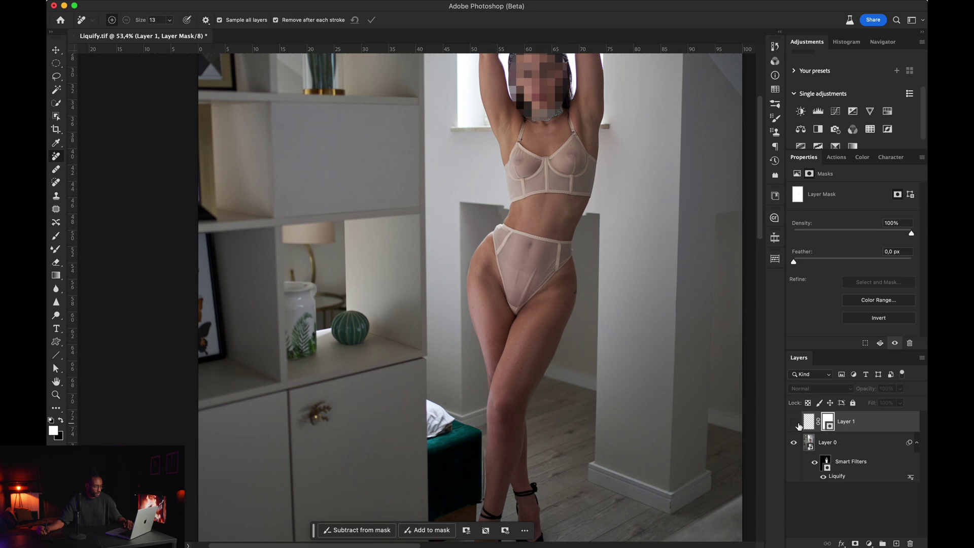
Compare the image with the Liquify filter mask disabled and enabled, and restore Layer 1's visibility to inspect the legs.
{"action": "left_click", "coordinate": [808, 421]}
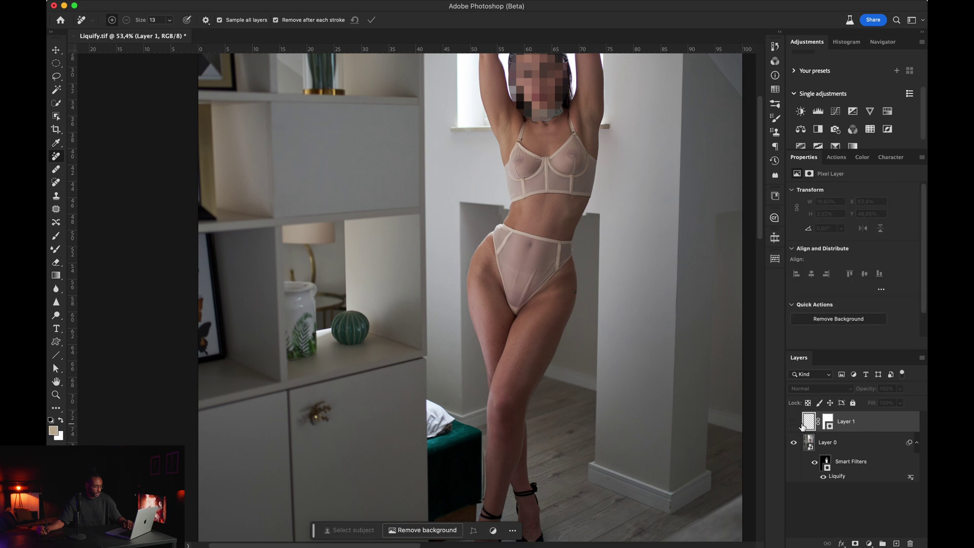
{"action": "left_click", "coordinate": [825, 463]}
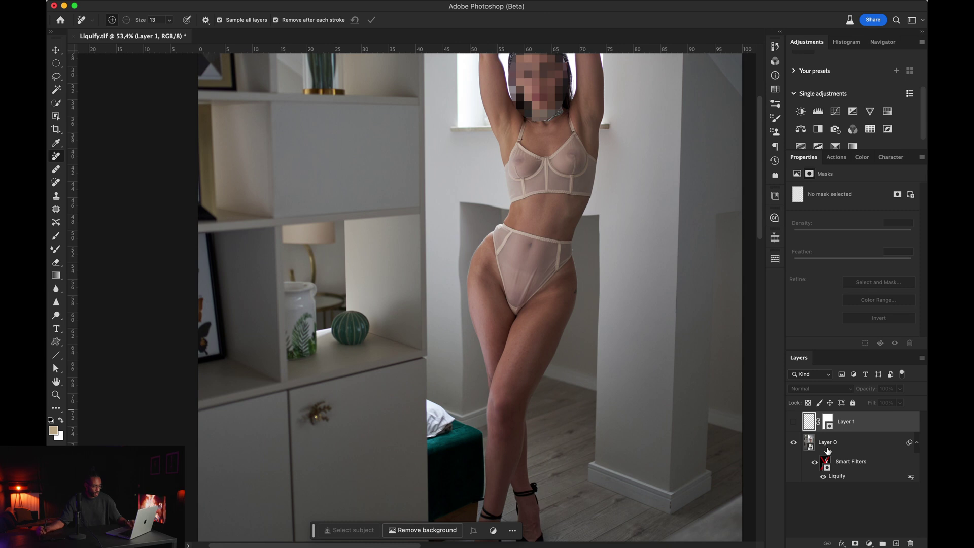
{"action": "left_click", "coordinate": [825, 462], "text": "shift"}
{"action": "left_click", "coordinate": [794, 423]}
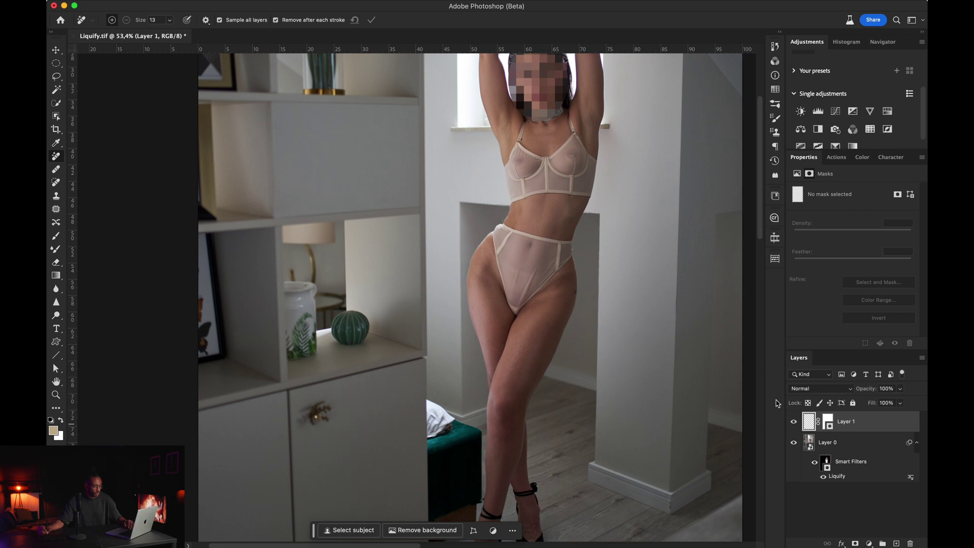
{"action": "scroll", "coordinate": [468, 220], "scroll_direction": "up", "scroll_amount": 3}
{"action": "scroll", "coordinate": [512, 236], "scroll_direction": "up", "scroll_amount": 3}
{"action": "left_click_drag", "start_coordinate": [533, 240], "coordinate": [472, 203]}
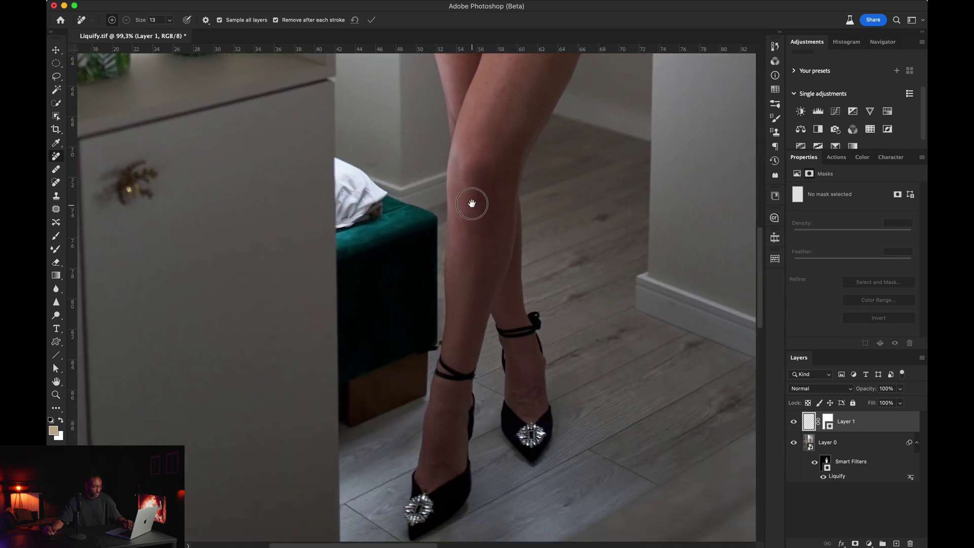
{"action": "scroll", "coordinate": [507, 217], "scroll_direction": "down", "scroll_amount": 5}
{"action": "left_click_drag", "start_coordinate": [498, 164], "coordinate": [459, 357]}
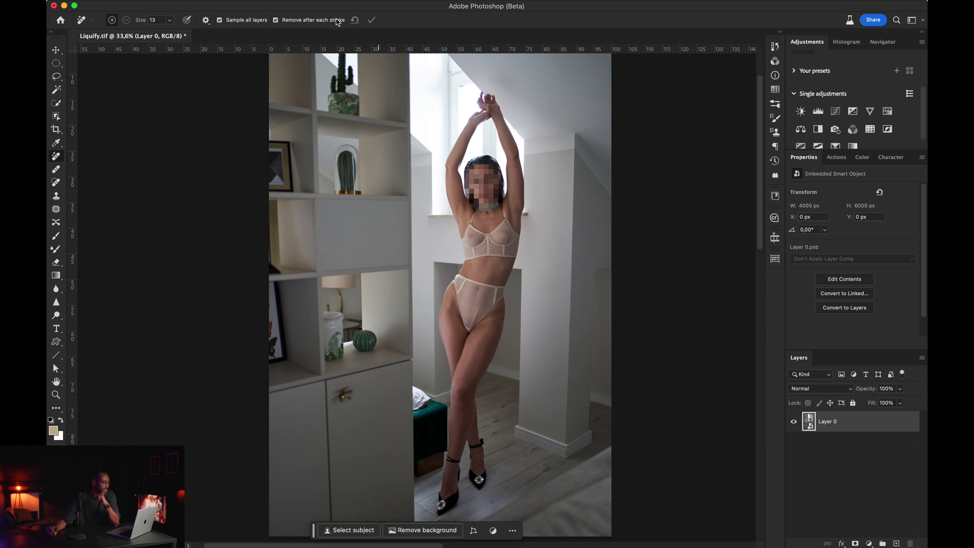
Open the Liquify filter on the Layer 0 smart object and enlarge its window to full size.
{"action": "left_click", "coordinate": [338, 0]}
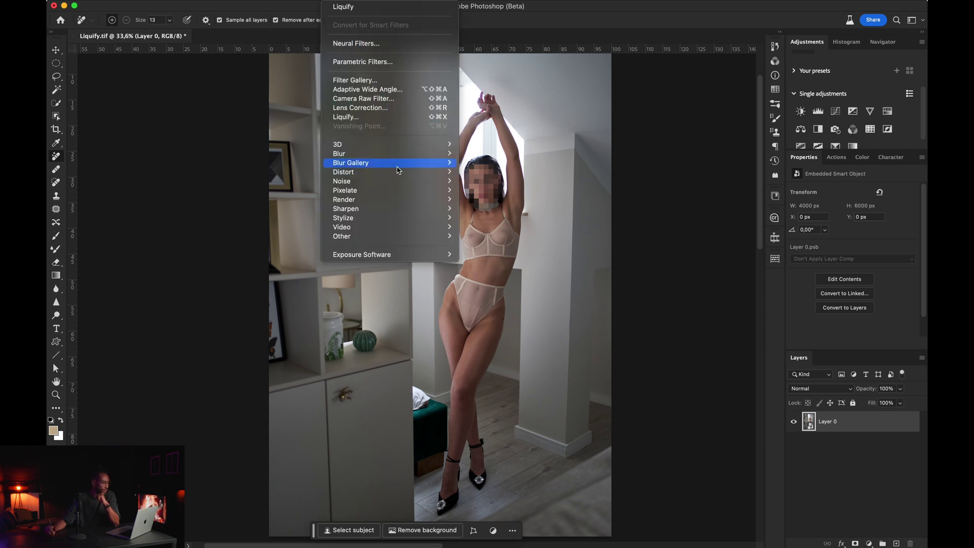
{"action": "left_click", "coordinate": [396, 119]}
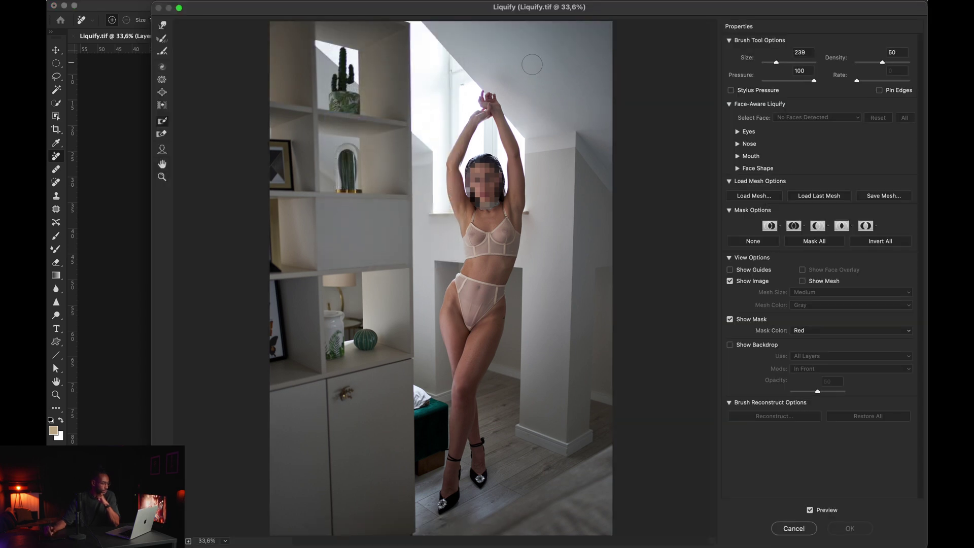
{"action": "double_click", "coordinate": [505, 11]}
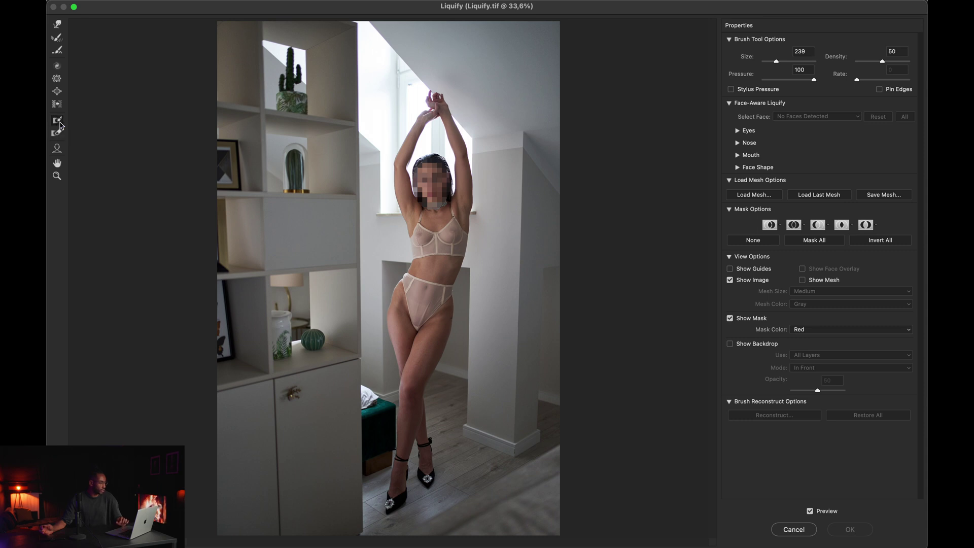
Freeze the background wall edges on both sides of the hips and thighs with the Freeze Mask tool at size 193 to 186.
{"action": "key", "text": "bracketleft"}
{"action": "key", "text": "bracketleft"}
{"action": "mouse_move", "coordinate": [443, 375]}
{"action": "left_mouse_down"}
{"action": "mouse_move", "coordinate": [466, 388]}
{"action": "mouse_move", "coordinate": [467, 421]}
{"action": "mouse_move", "coordinate": [468, 328]}
{"action": "left_mouse_up"}
{"action": "left_click_drag", "start_coordinate": [471, 290], "coordinate": [472, 273]}
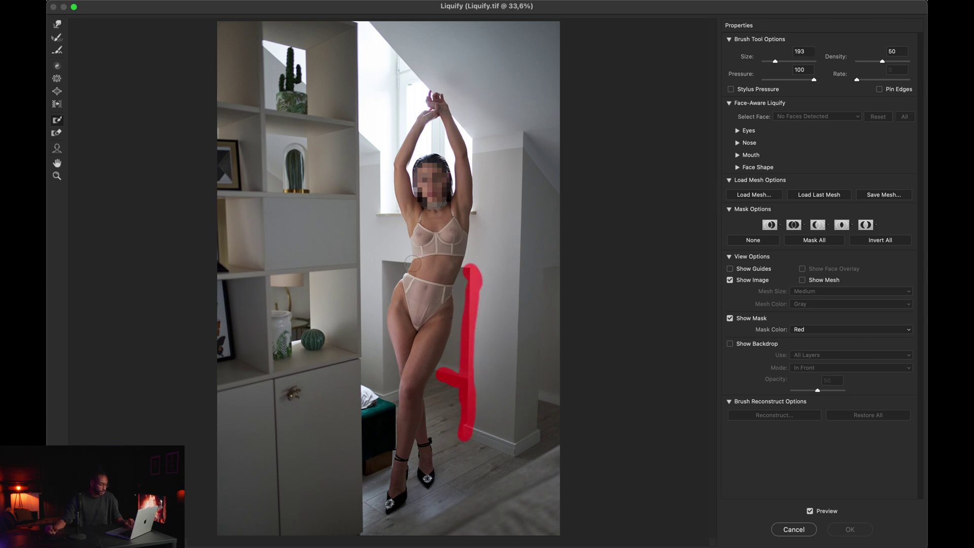
{"action": "mouse_move", "coordinate": [402, 261]}
{"action": "left_mouse_down"}
{"action": "mouse_move", "coordinate": [378, 281]}
{"action": "mouse_move", "coordinate": [377, 388]}
{"action": "left_mouse_up"}
Freeze the green stool's edge beside the calf down to its wooden base with the Freeze Mask tool at size 85.
{"action": "scroll", "coordinate": [482, 431], "scroll_direction": "up", "scroll_amount": 3}
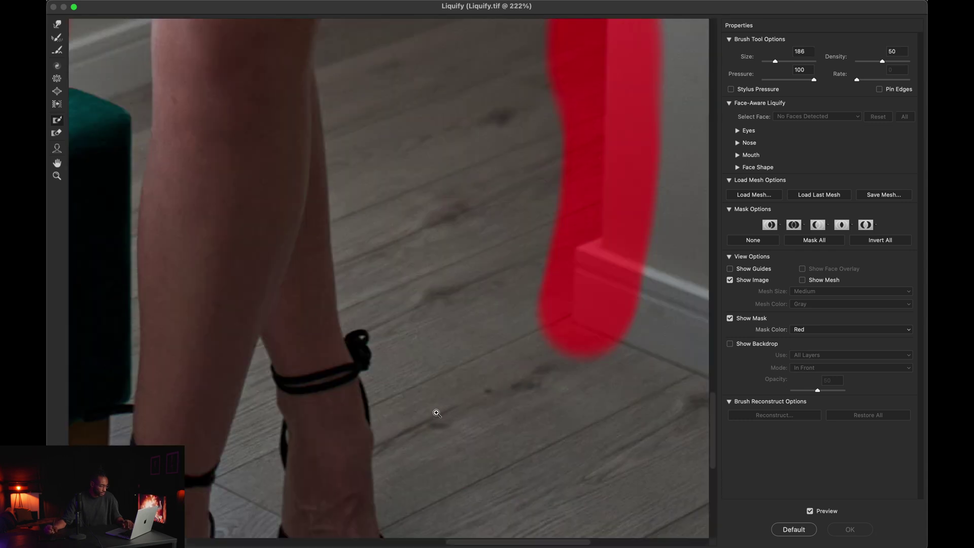
{"action": "scroll", "coordinate": [419, 374], "scroll_direction": "up", "scroll_amount": 5}
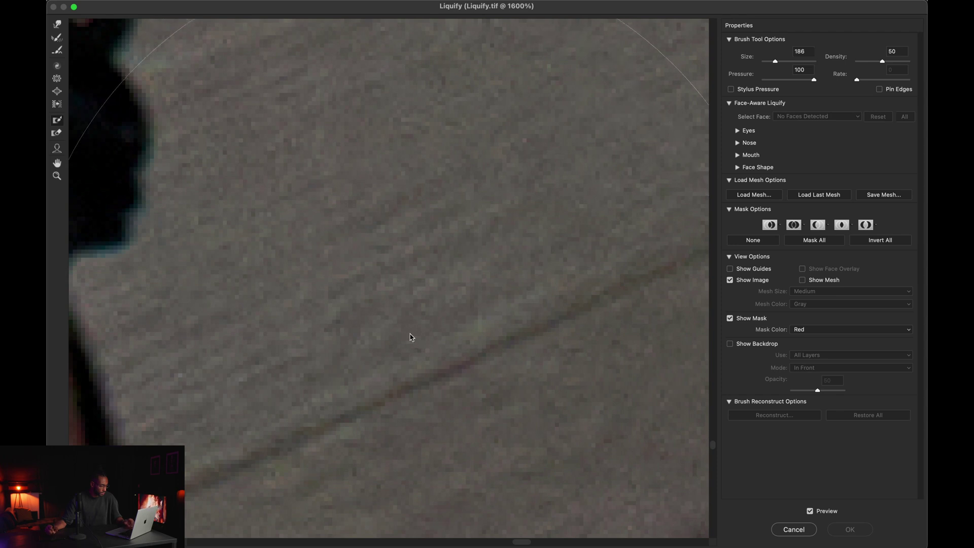
{"action": "scroll", "coordinate": [409, 332], "scroll_direction": "down", "scroll_amount": 10}
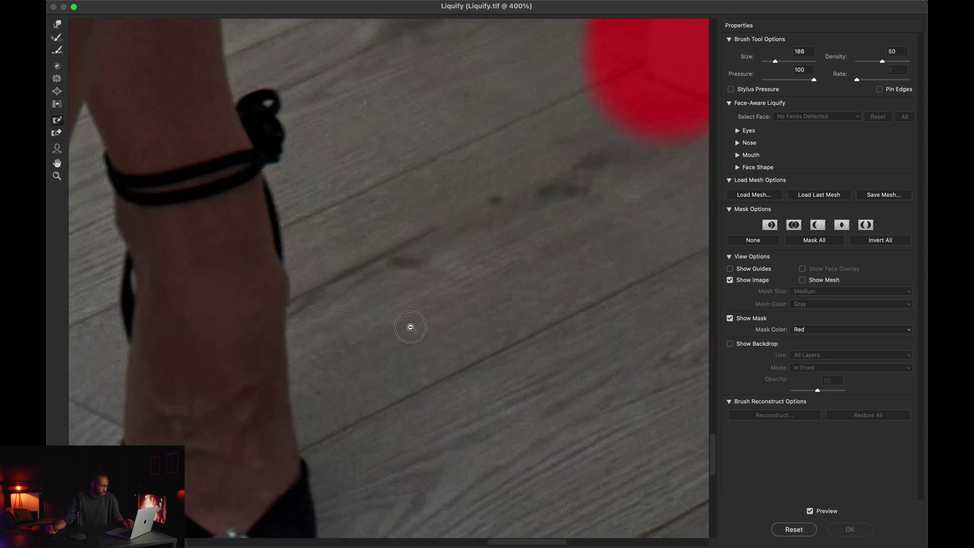
{"action": "left_click_drag", "start_coordinate": [254, 227], "coordinate": [422, 254]}
{"action": "key", "text": "bracketleft"}
{"action": "key", "text": "bracketleft"}
{"action": "key", "text": "bracketleft"}
{"action": "key", "text": "bracketleft"}
{"action": "key", "text": "bracketleft"}
{"action": "left_click", "coordinate": [401, 292]}
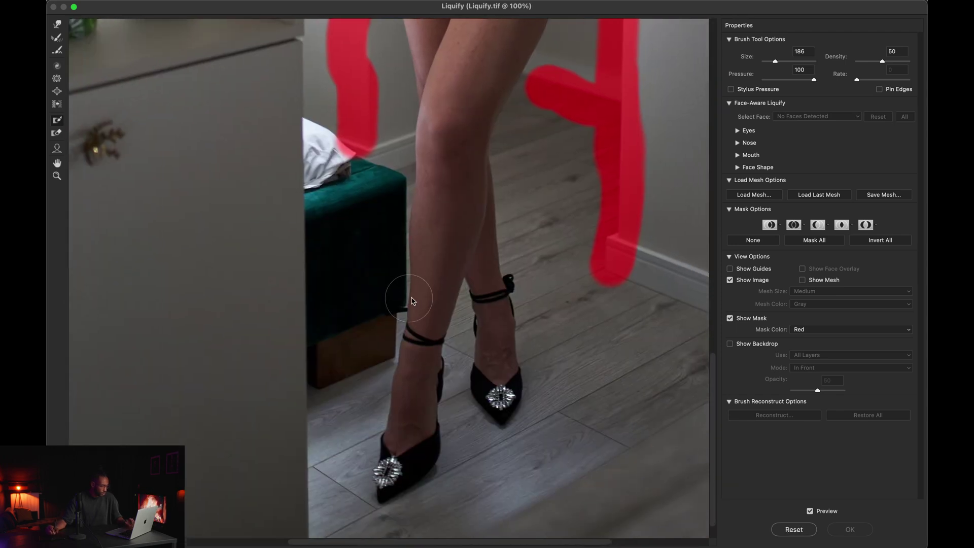
{"action": "left_click_drag", "start_coordinate": [355, 284], "coordinate": [328, 285]}
{"action": "left_click_drag", "start_coordinate": [388, 300], "coordinate": [410, 306]}
{"action": "mouse_move", "coordinate": [374, 352]}
{"action": "left_mouse_down"}
{"action": "mouse_move", "coordinate": [399, 353]}
{"action": "mouse_move", "coordinate": [381, 354]}
{"action": "mouse_move", "coordinate": [396, 170]}
{"action": "left_mouse_up"}
{"action": "left_click_drag", "start_coordinate": [425, 258], "coordinate": [399, 252]}
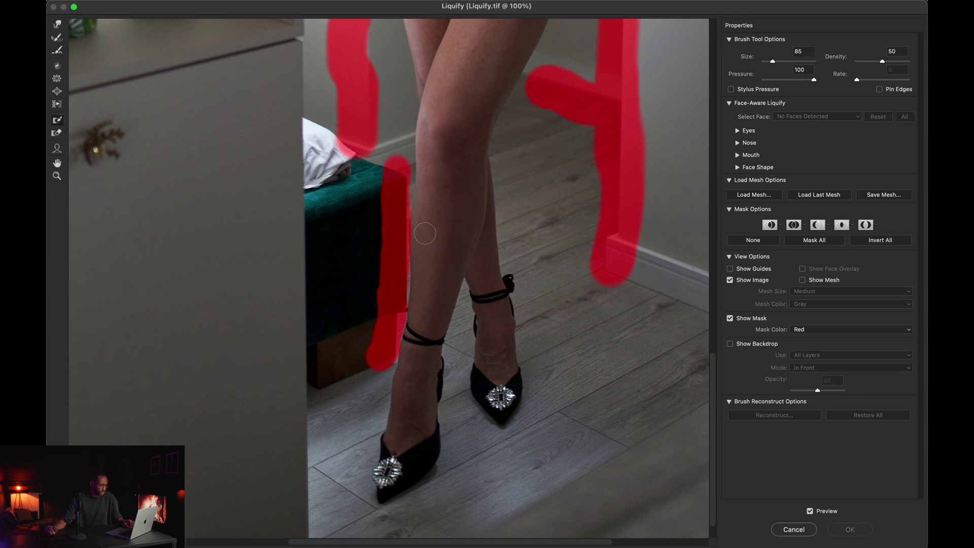
Thaw the frozen mask where it touches the calf and ankle with the Thaw Mask tool at size 48.
{"action": "left_click", "coordinate": [59, 133]}
{"action": "key", "text": "alt"}
{"action": "left_click_drag", "start_coordinate": [426, 266], "coordinate": [411, 262]}
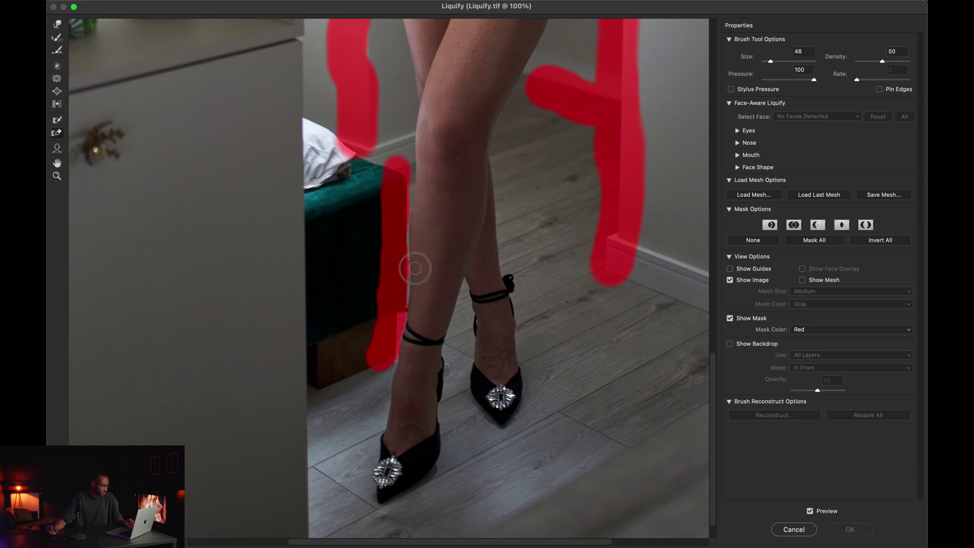
{"action": "left_click_drag", "start_coordinate": [411, 308], "coordinate": [400, 365]}
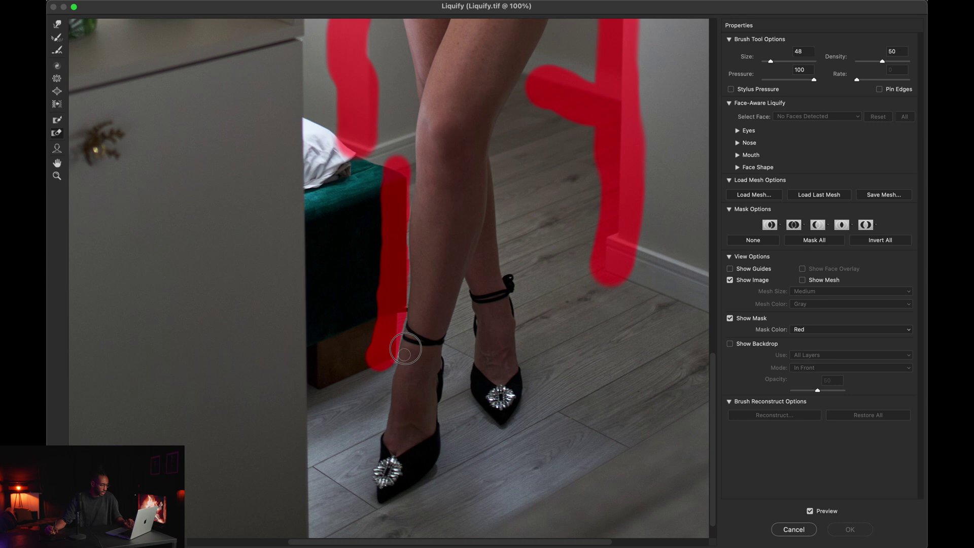
{"action": "left_click_drag", "start_coordinate": [463, 228], "coordinate": [418, 402]}
{"action": "scroll", "coordinate": [418, 402], "scroll_direction": "up", "scroll_amount": 5}
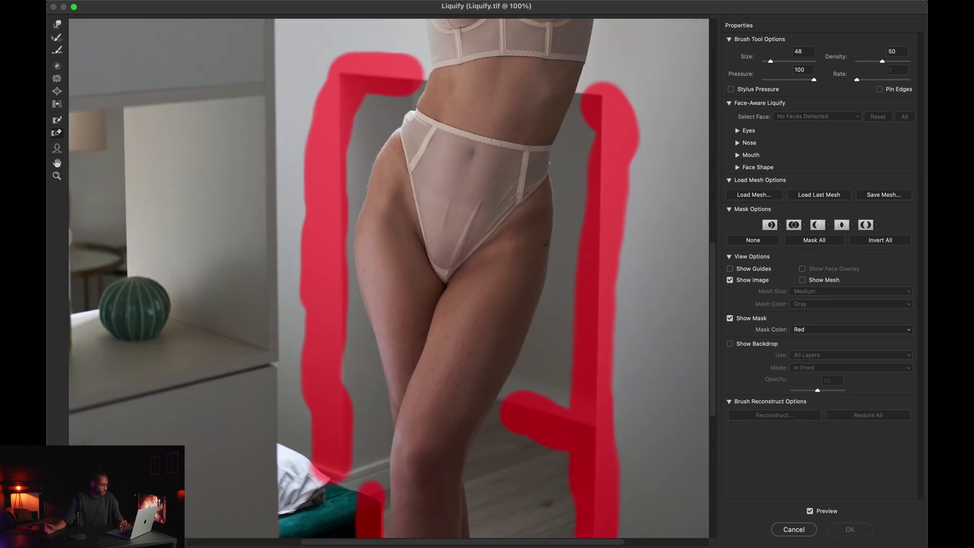
{"action": "left_click", "coordinate": [137, 541]}
{"action": "left_click", "coordinate": [142, 460]}
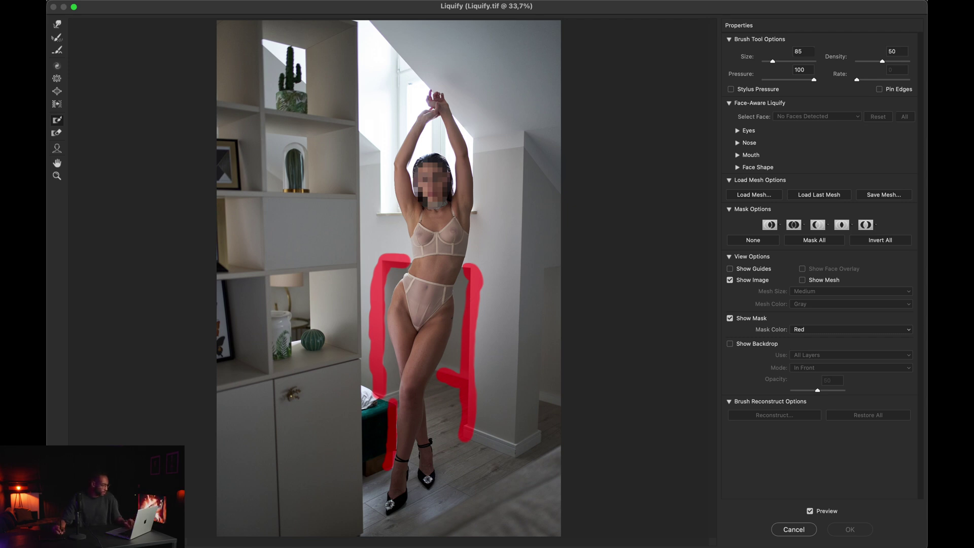
Slim the waist and hips with the Pucker tool at size 1408, density 50 and rate 80.
{"action": "left_click", "coordinate": [57, 78]}
{"action": "left_click_drag", "start_coordinate": [429, 272], "coordinate": [458, 279]}
{"action": "left_click", "coordinate": [429, 274]}
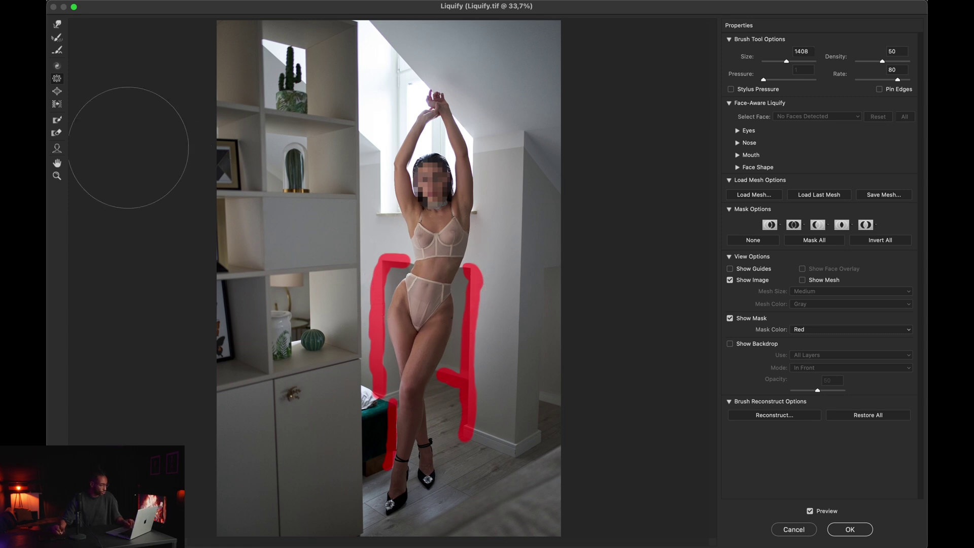
Slim the calves and ankles with the Pucker tool at size 1062 and rate 80.
{"action": "left_click", "coordinate": [58, 92]}
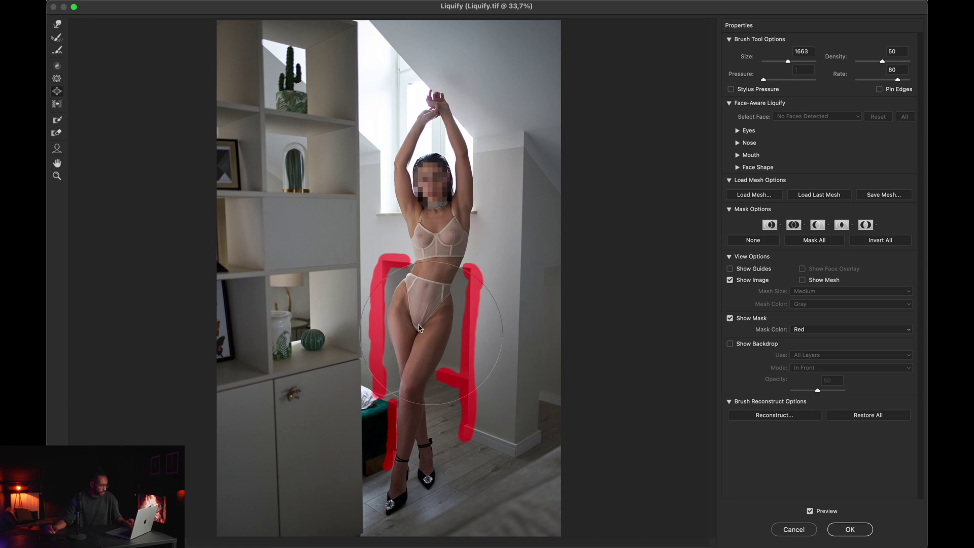
{"action": "key", "text": "w"}
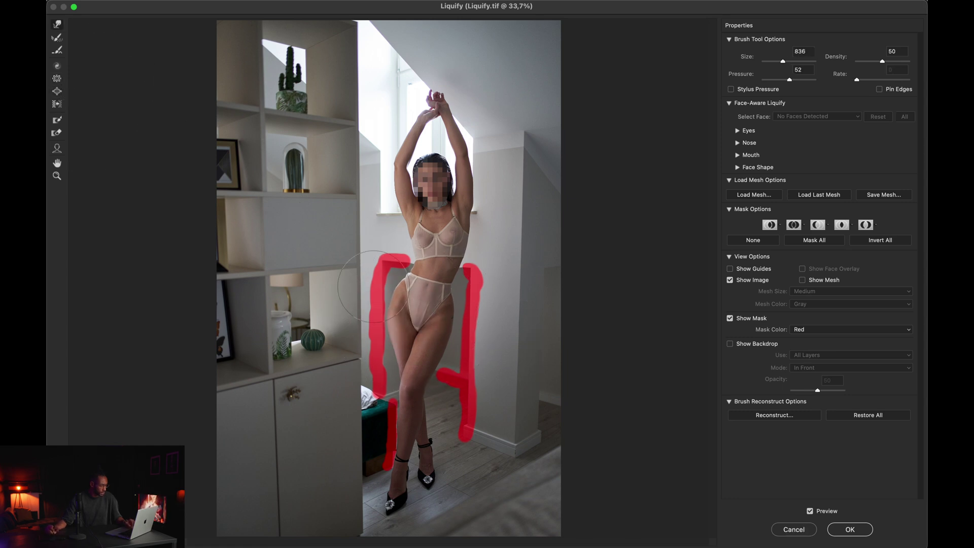
{"action": "key", "text": "bracketleft"}
{"action": "key", "text": "bracketleft"}
{"action": "key", "text": "bracketleft"}
{"action": "key", "text": "bracketleft"}
{"action": "key", "text": "b"}
{"action": "mouse_move", "coordinate": [412, 426]}
{"action": "left_mouse_down"}
{"action": "mouse_move", "coordinate": [382, 420]}
{"action": "mouse_move", "coordinate": [407, 425]}
{"action": "left_mouse_up"}
{"action": "left_click", "coordinate": [407, 425]}
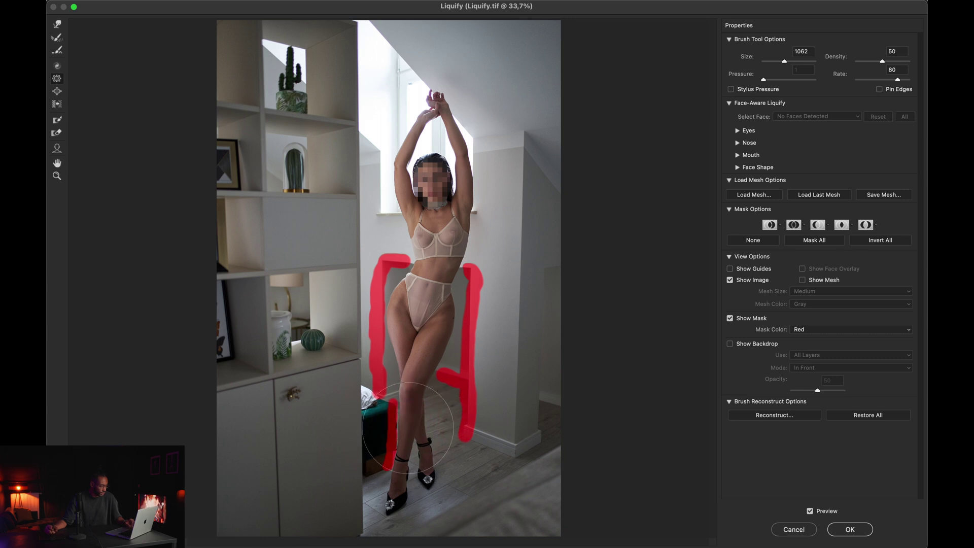
{"action": "left_click", "coordinate": [403, 476]}
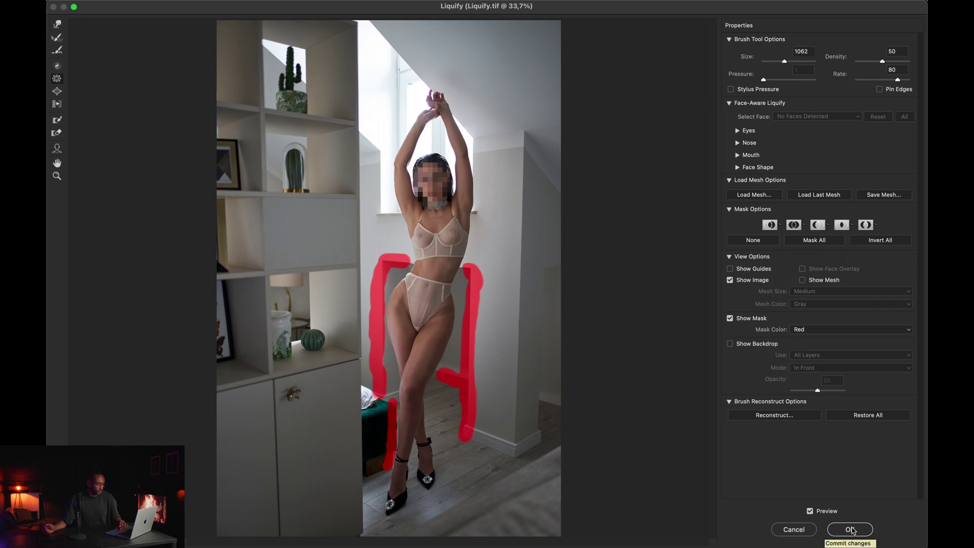
Toggle the Liquify preview repeatedly to compare the whole figure before and after the reshaping.
{"action": "left_click", "coordinate": [825, 512]}
{"action": "left_click", "coordinate": [827, 513]}
{"action": "left_click", "coordinate": [826, 513]}
{"action": "left_click", "coordinate": [826, 513]}
{"action": "left_click", "coordinate": [827, 513]}
{"action": "left_click", "coordinate": [826, 512]}
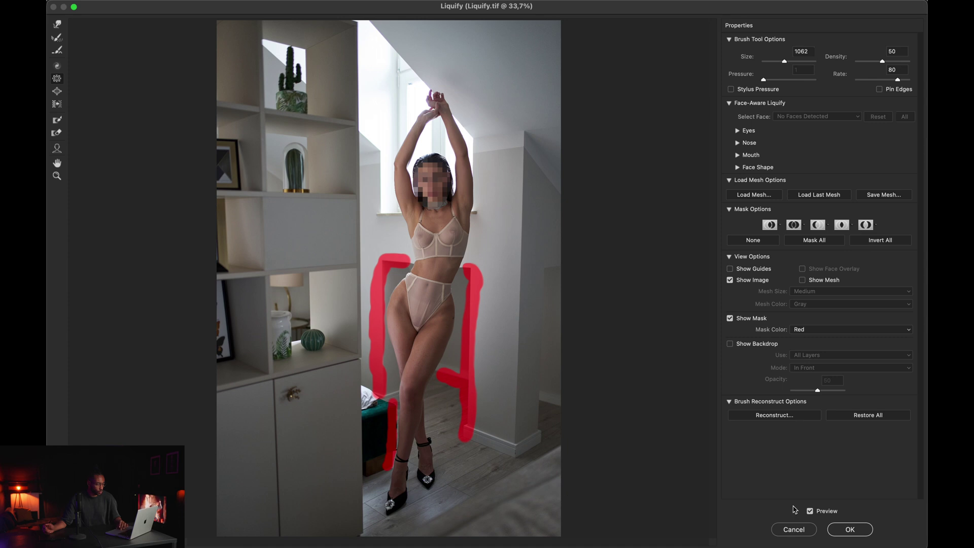
{"action": "left_click", "coordinate": [810, 511]}
{"action": "left_click", "coordinate": [810, 512]}
{"action": "left_click", "coordinate": [811, 511]}
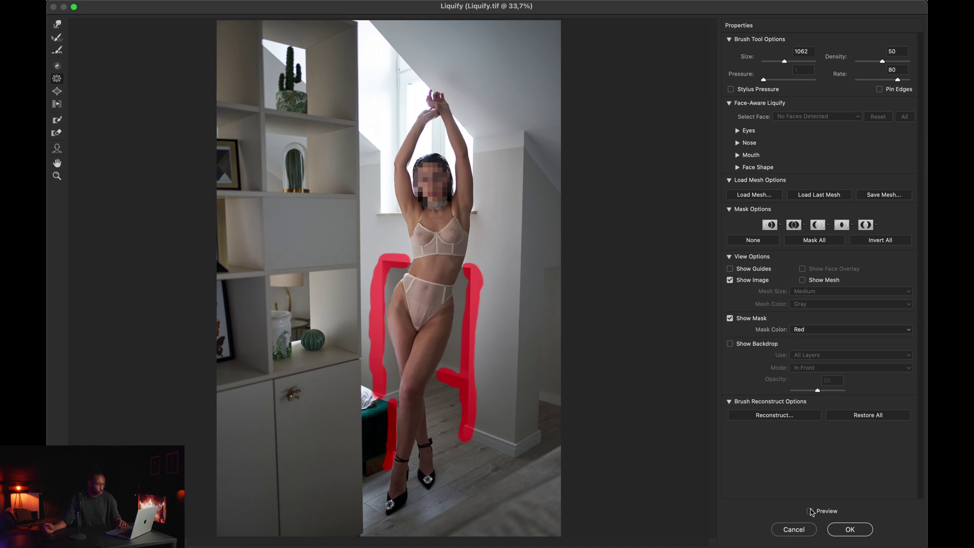
{"action": "left_click", "coordinate": [810, 512]}
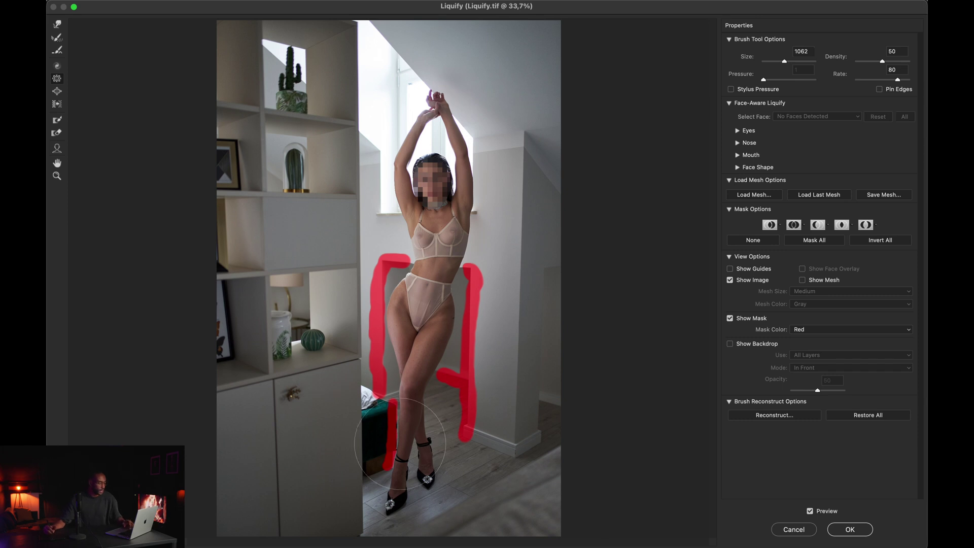
Examine the calves and the stool edge at 300% with the Liquify preview off and on.
{"action": "key", "text": "alt"}
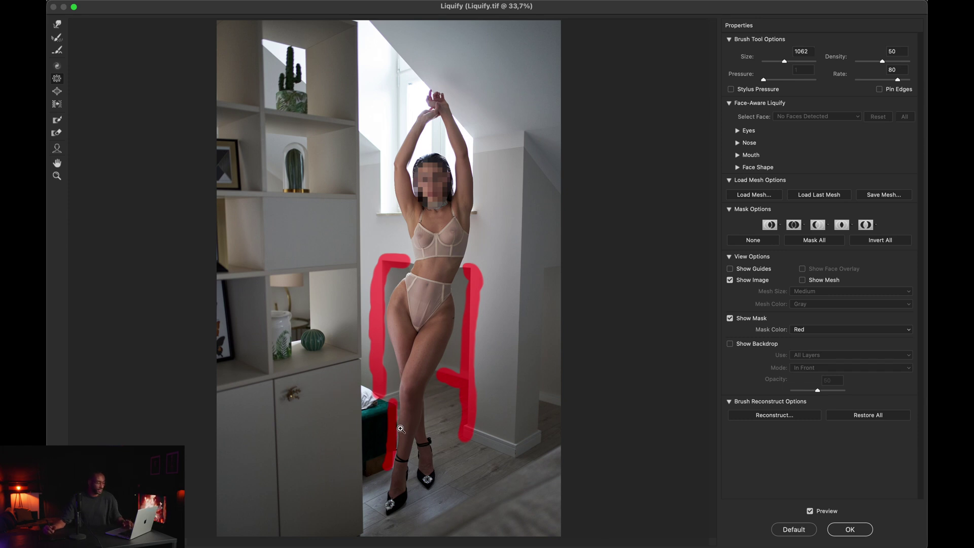
{"action": "left_click", "coordinate": [402, 425]}
{"action": "left_click", "coordinate": [410, 397]}
{"action": "left_click", "coordinate": [409, 330]}
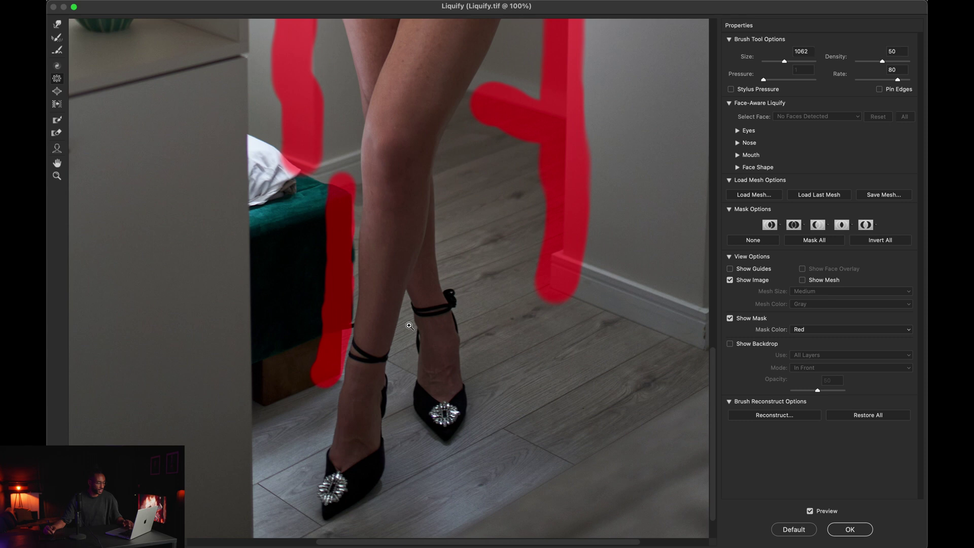
{"action": "left_click", "coordinate": [404, 303]}
{"action": "key", "text": "super+space"}
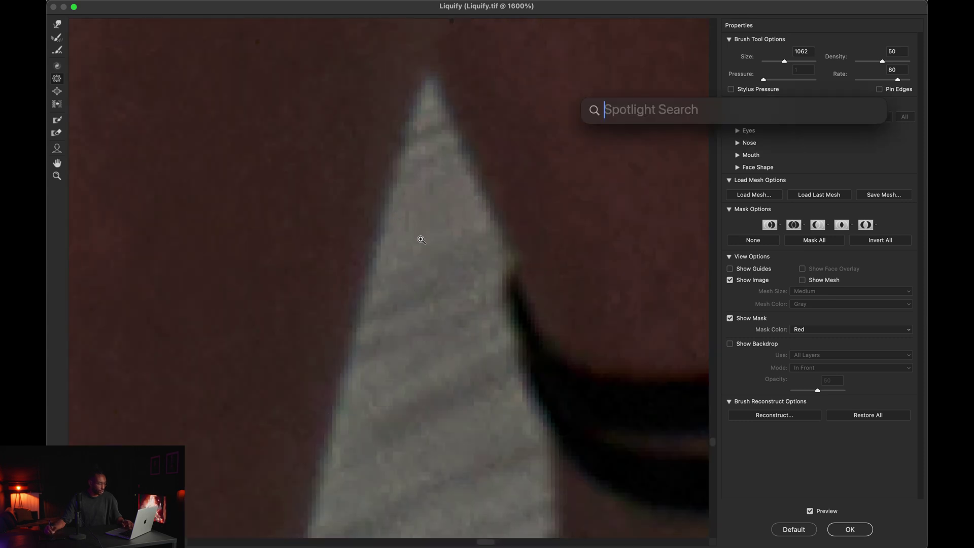
{"action": "key", "text": "Escape"}
{"action": "left_click", "coordinate": [430, 251], "text": "alt"}
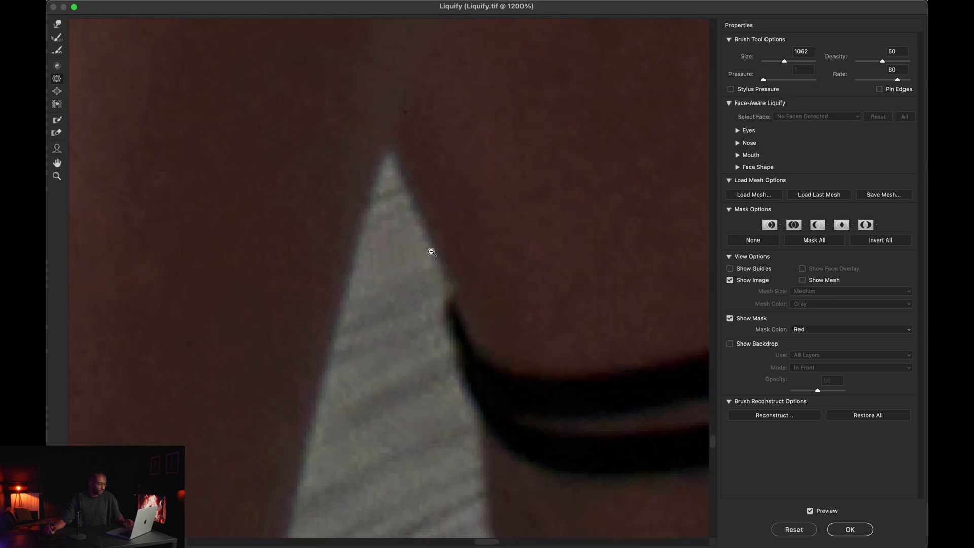
{"action": "left_click", "coordinate": [431, 252], "text": "alt"}
{"action": "left_click", "coordinate": [434, 254], "text": "alt"}
{"action": "left_click", "coordinate": [434, 254], "text": "alt"}
{"action": "left_click", "coordinate": [435, 254], "text": "alt"}
{"action": "left_click_drag", "start_coordinate": [221, 210], "coordinate": [428, 239]}
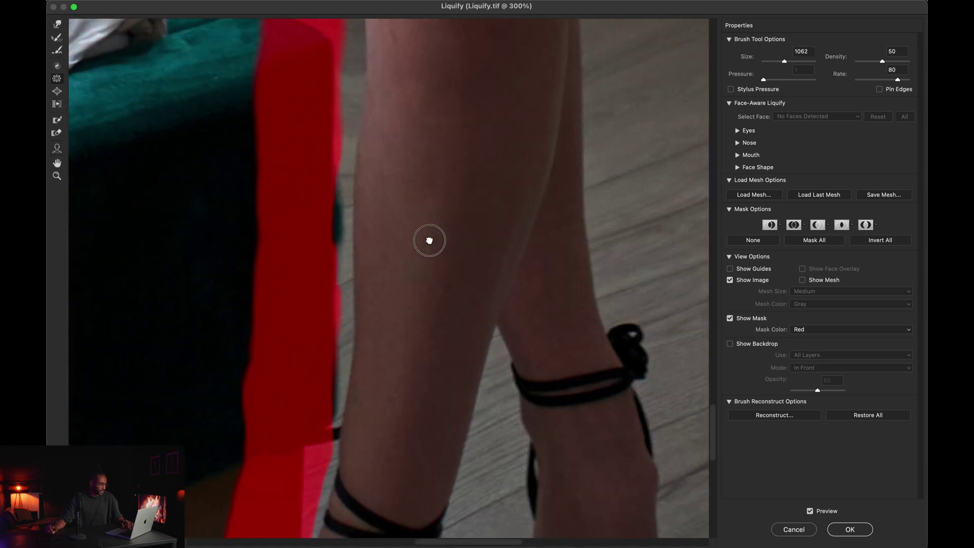
{"action": "left_click", "coordinate": [810, 511]}
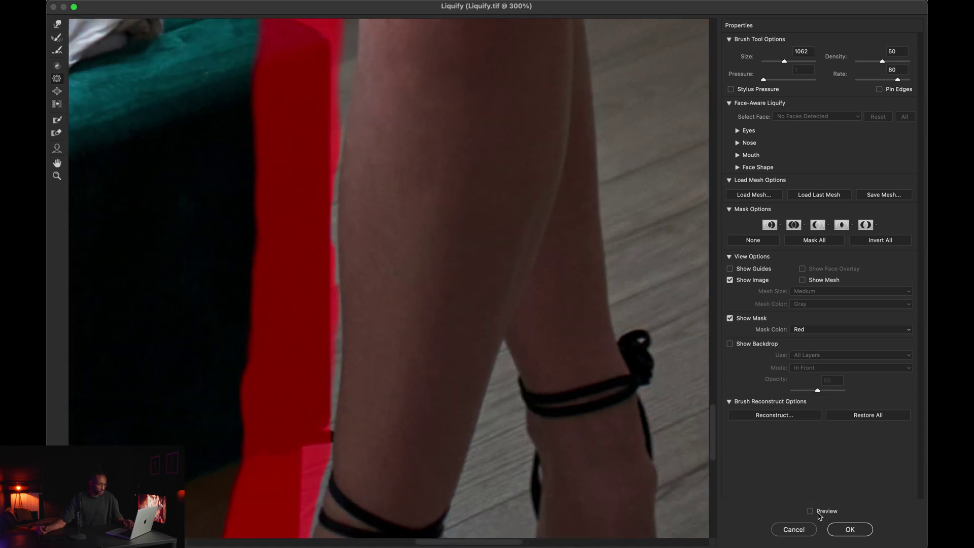
{"action": "left_click", "coordinate": [810, 511]}
{"action": "left_click", "coordinate": [810, 511]}
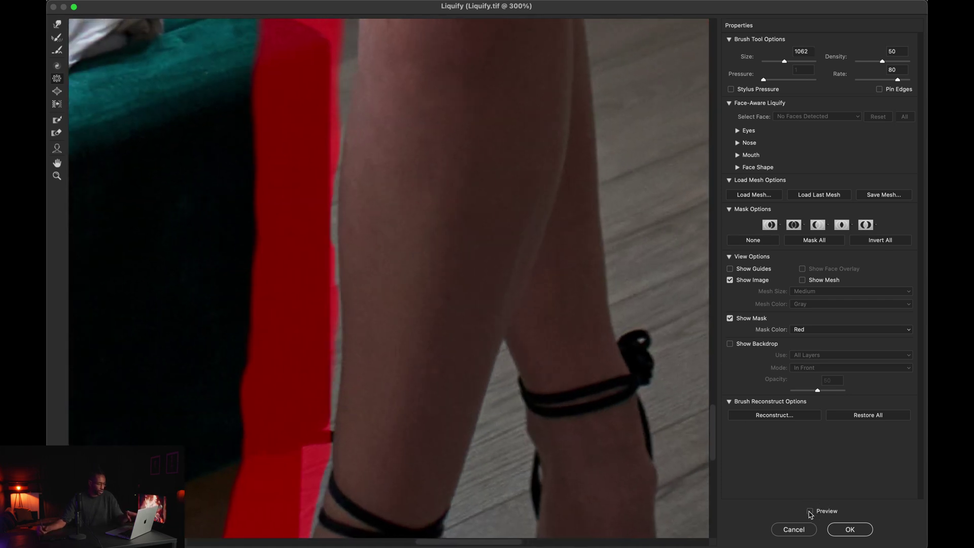
{"action": "left_click", "coordinate": [810, 511]}
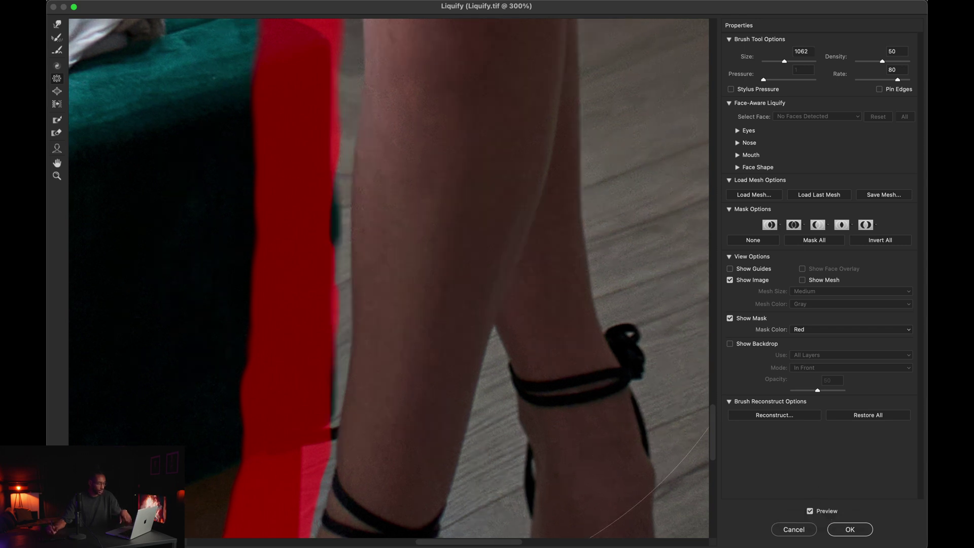
Set the Pucker brush size to 307 and inspect the frozen edges from the legs up to the waist for distortion.
{"action": "mouse_move", "coordinate": [363, 207]}
{"action": "left_mouse_down", "text": "ctrl+alt"}
{"action": "mouse_move", "coordinate": [129, 224]}
{"action": "mouse_move", "coordinate": [317, 235]}
{"action": "mouse_move", "coordinate": [245, 233]}
{"action": "left_mouse_up", "text": "ctrl+alt"}
{"action": "key", "text": "space"}
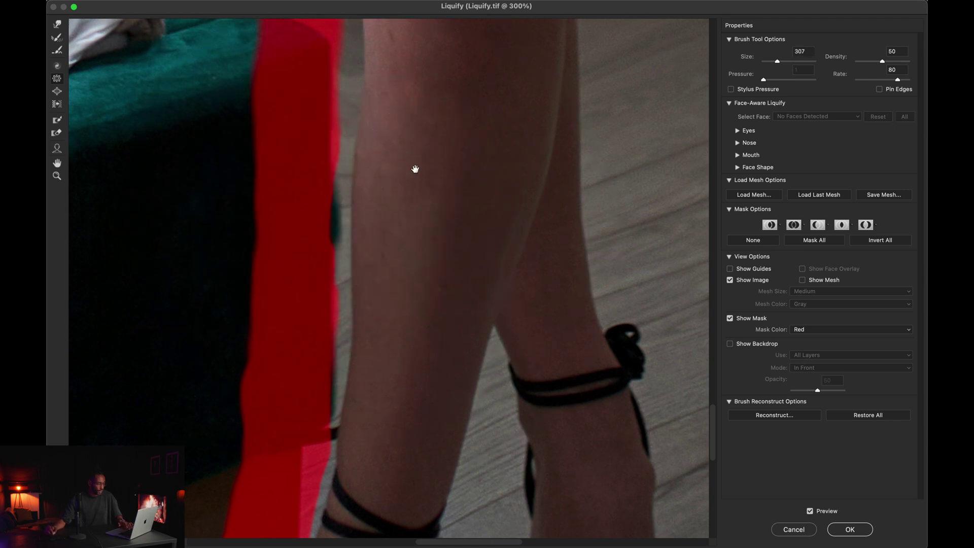
{"action": "left_click_drag", "start_coordinate": [415, 169], "coordinate": [419, 380]}
{"action": "left_click_drag", "start_coordinate": [387, 139], "coordinate": [387, 469]}
{"action": "left_click_drag", "start_coordinate": [350, 109], "coordinate": [350, 464]}
{"action": "left_click_drag", "start_coordinate": [318, 122], "coordinate": [302, 368]}
{"action": "mouse_move", "coordinate": [298, 96]}
{"action": "left_mouse_down"}
{"action": "mouse_move", "coordinate": [294, 337]}
{"action": "mouse_move", "coordinate": [321, 178]}
{"action": "left_mouse_up"}
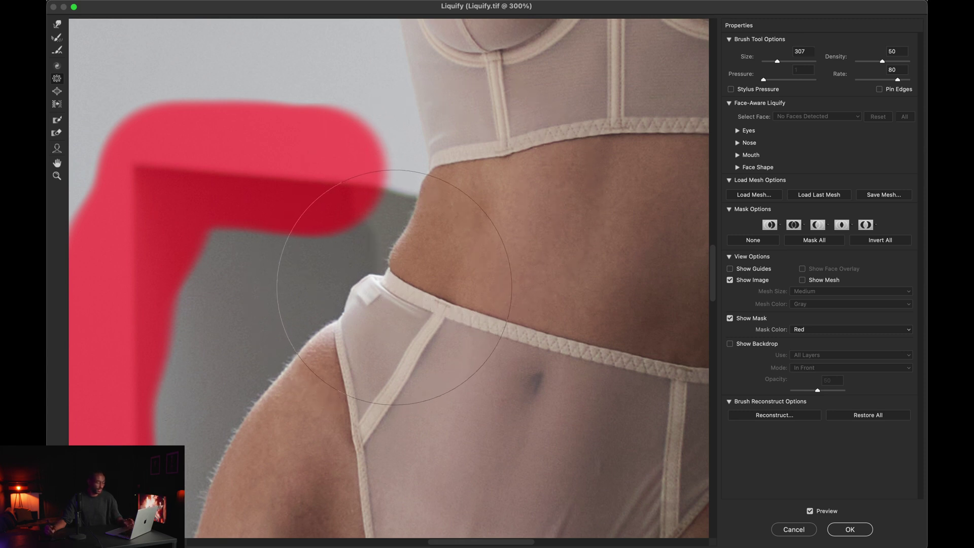
{"action": "key", "text": "space"}
{"action": "left_click_drag", "start_coordinate": [429, 302], "coordinate": [304, 198]}
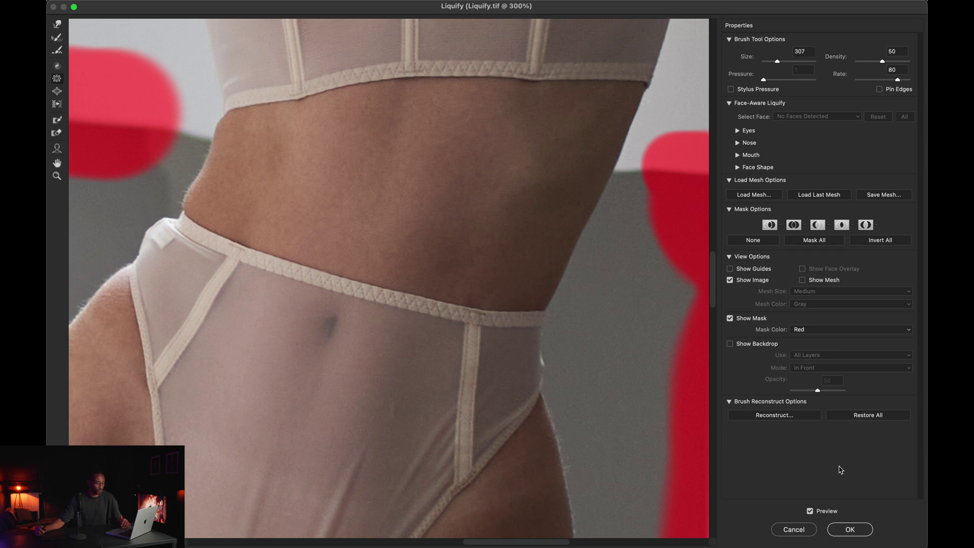
Apply the Liquify changes and toggle the Smart Filters' visibility to compare the image before and after.
{"action": "left_click", "coordinate": [833, 533]}
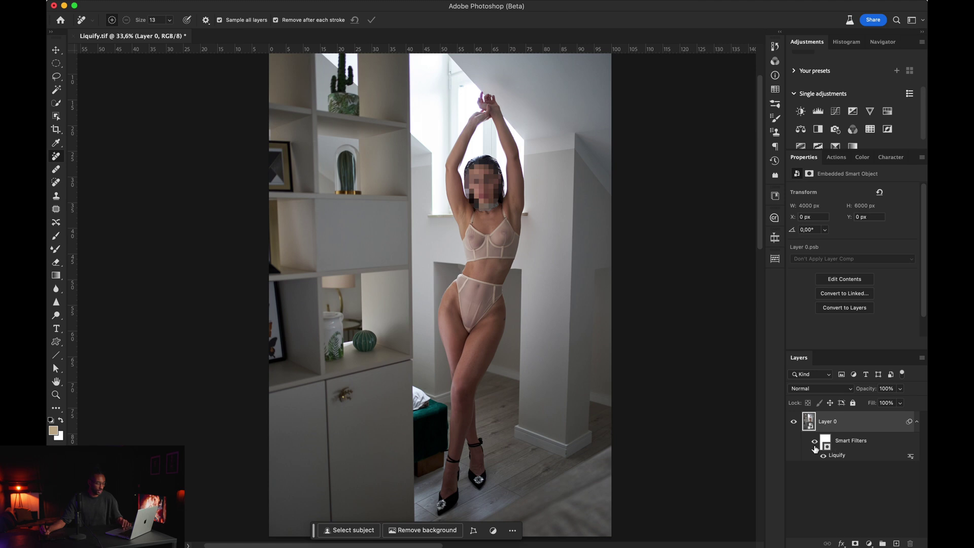
{"action": "left_click", "coordinate": [815, 443]}
{"action": "left_click", "coordinate": [814, 442]}
{"action": "left_click", "coordinate": [814, 442]}
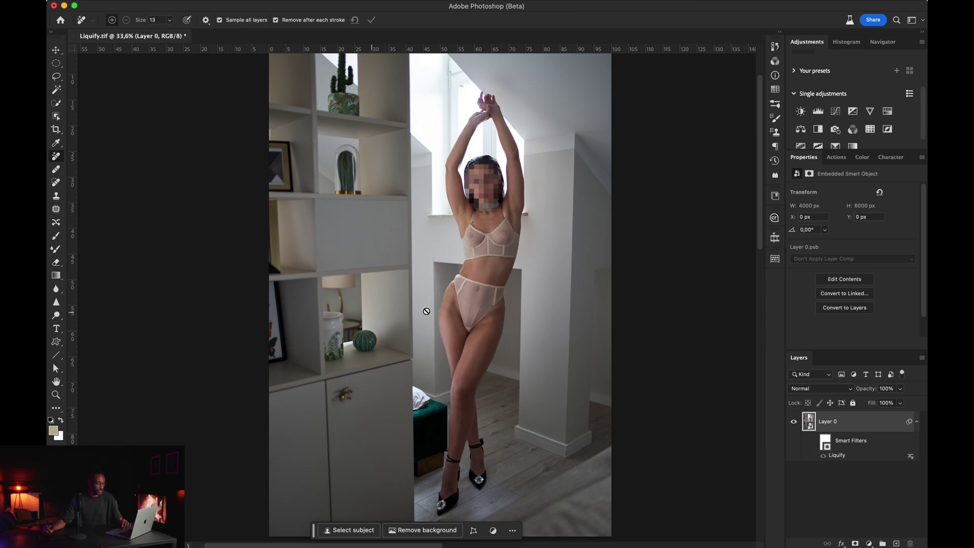
{"action": "left_click", "coordinate": [426, 311]}
{"action": "left_click", "coordinate": [815, 445]}
{"action": "left_click", "coordinate": [814, 445]}
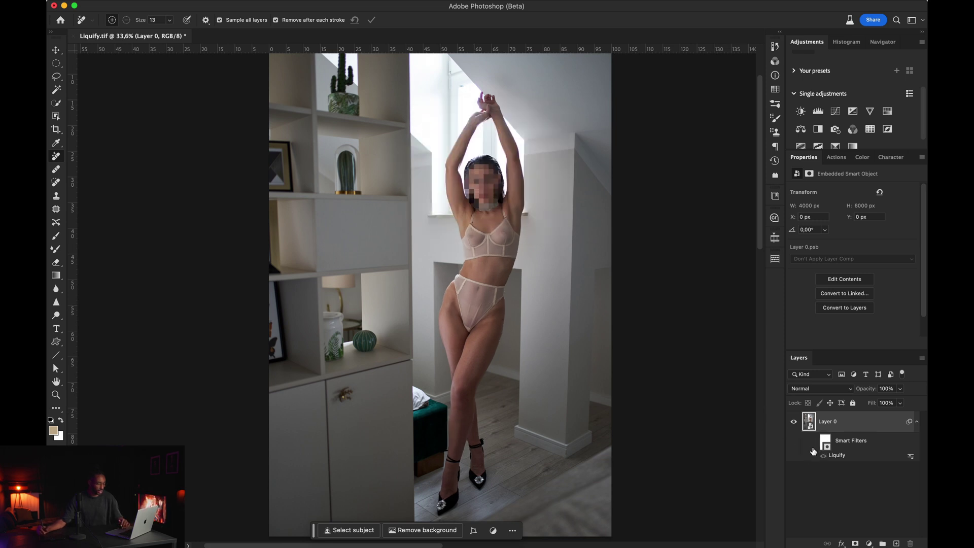
Toggle the Smart Filters off and on to compare the whole figure with and without the Liquify reshaping.
{"action": "left_click", "coordinate": [814, 445]}
{"action": "left_click", "coordinate": [814, 446]}
{"action": "left_click", "coordinate": [815, 443]}
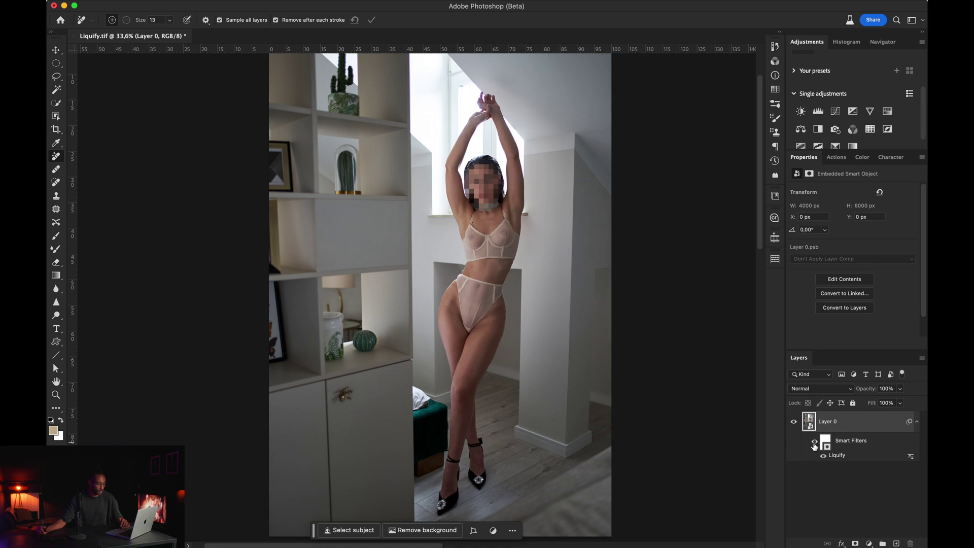
{"action": "left_click", "coordinate": [815, 442]}
{"action": "left_click", "coordinate": [815, 442]}
Create a new layer above the smart object and clone the wall recess's distorted edge at the left of the waist with a 132 px Clone Stamp.
{"action": "scroll", "coordinate": [446, 428], "scroll_direction": "up", "scroll_amount": 5}
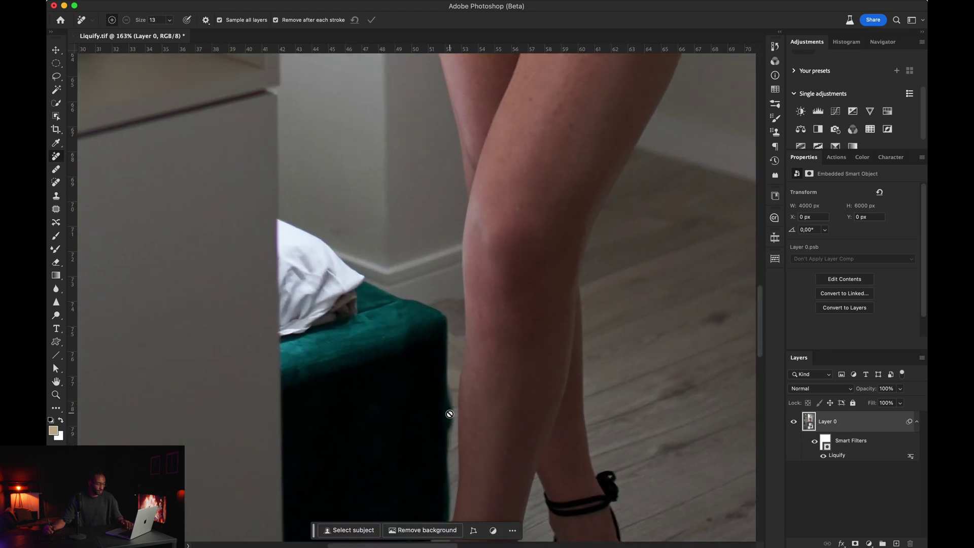
{"action": "scroll", "coordinate": [467, 391], "scroll_direction": "up", "scroll_amount": 15}
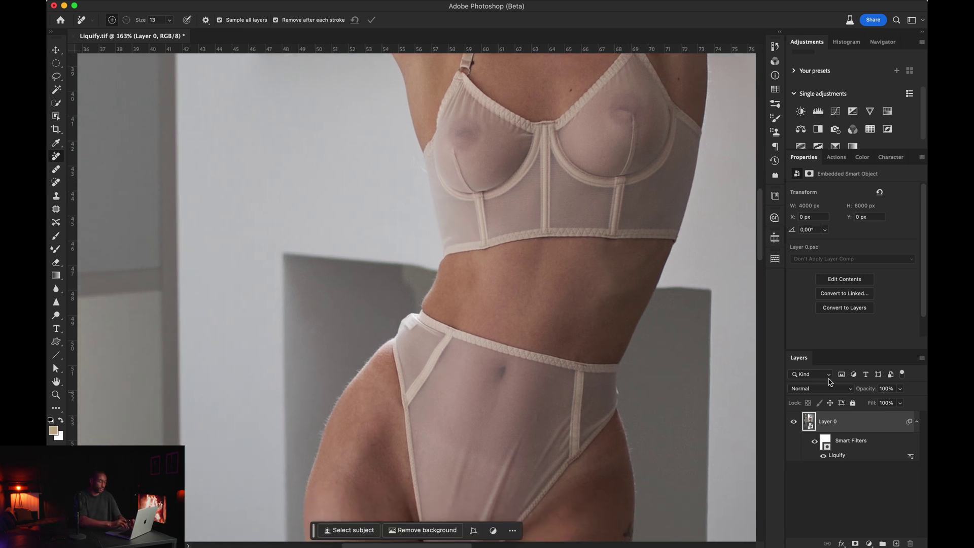
{"action": "key", "text": "alt+shift+super+n"}
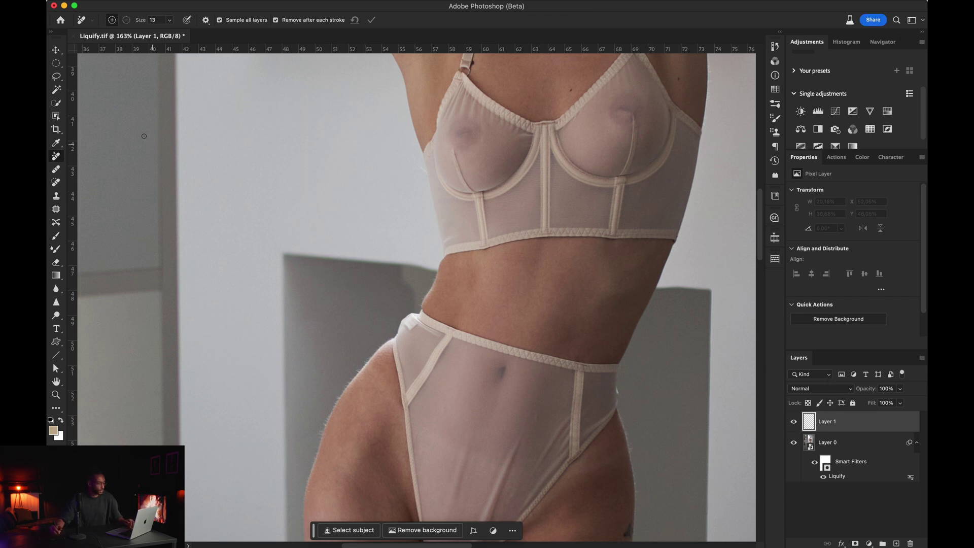
{"action": "left_click", "coordinate": [56, 197]}
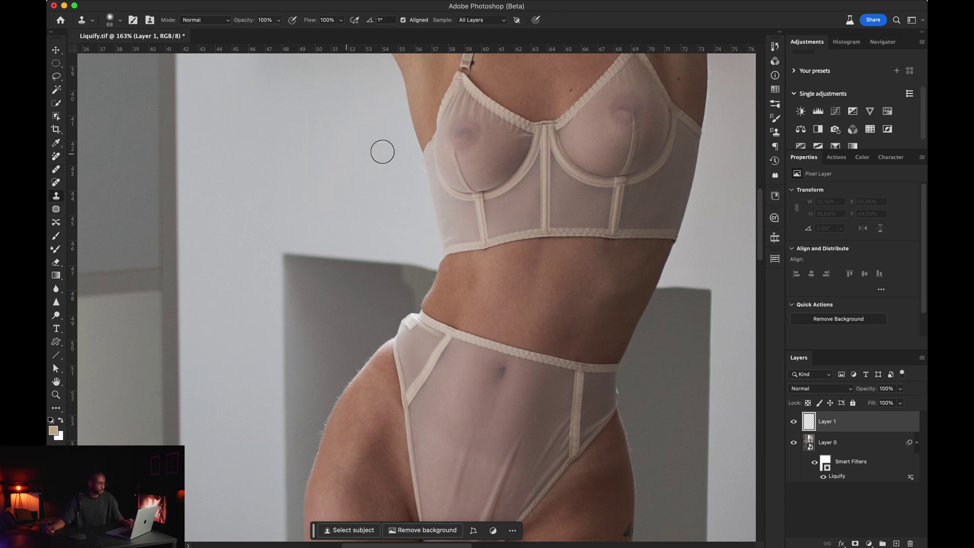
{"action": "mouse_move", "coordinate": [388, 265]}
{"action": "left_mouse_down"}
{"action": "mouse_move", "coordinate": [406, 264]}
{"action": "mouse_move", "coordinate": [387, 262]}
{"action": "left_mouse_up"}
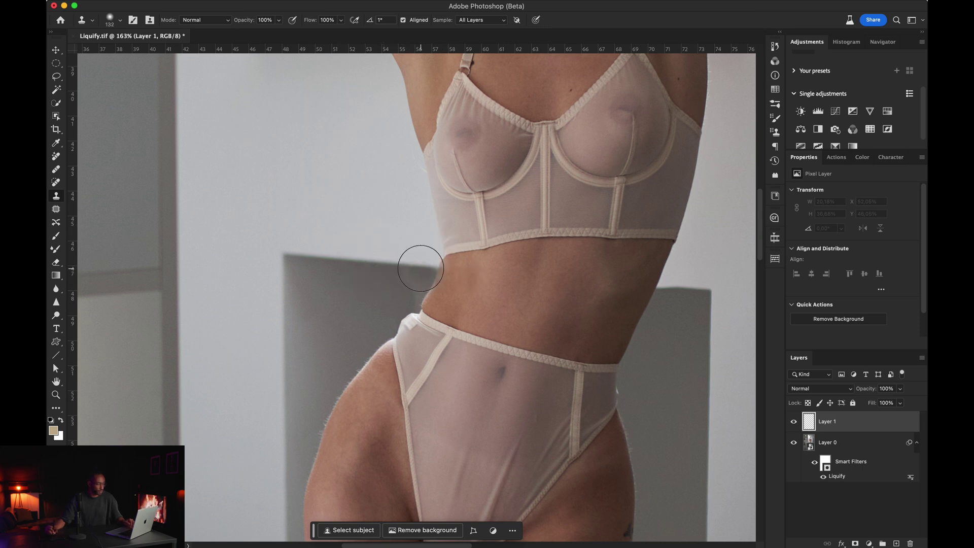
{"action": "left_click", "coordinate": [423, 268]}
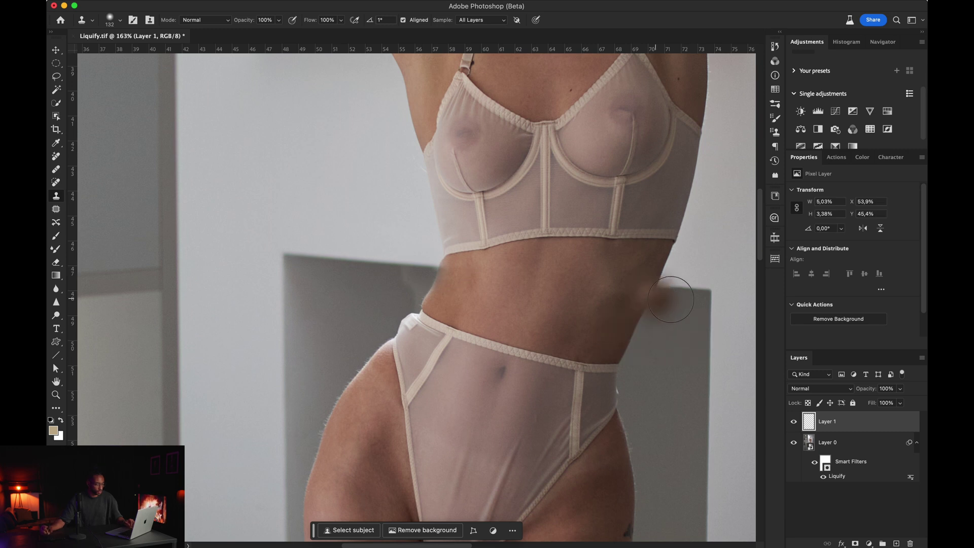
Clone the recess edge up to the right side of the waist, then resample the background and touch up the left side at brush size 76.
{"action": "left_click", "coordinate": [692, 290], "text": "alt"}
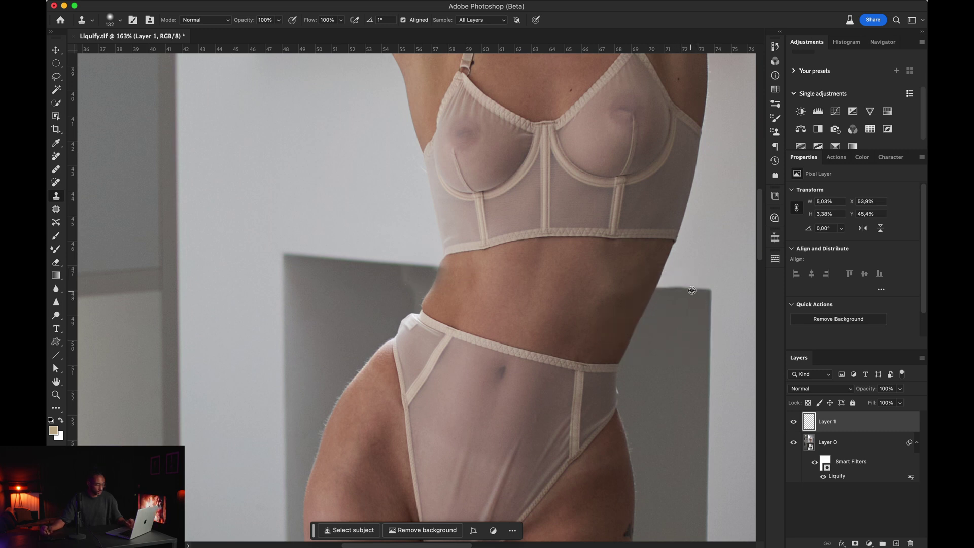
{"action": "left_click_drag", "start_coordinate": [690, 290], "coordinate": [679, 285]}
{"action": "mouse_move", "coordinate": [680, 287]}
{"action": "left_mouse_down"}
{"action": "mouse_move", "coordinate": [670, 282]}
{"action": "mouse_move", "coordinate": [676, 289]}
{"action": "left_mouse_up"}
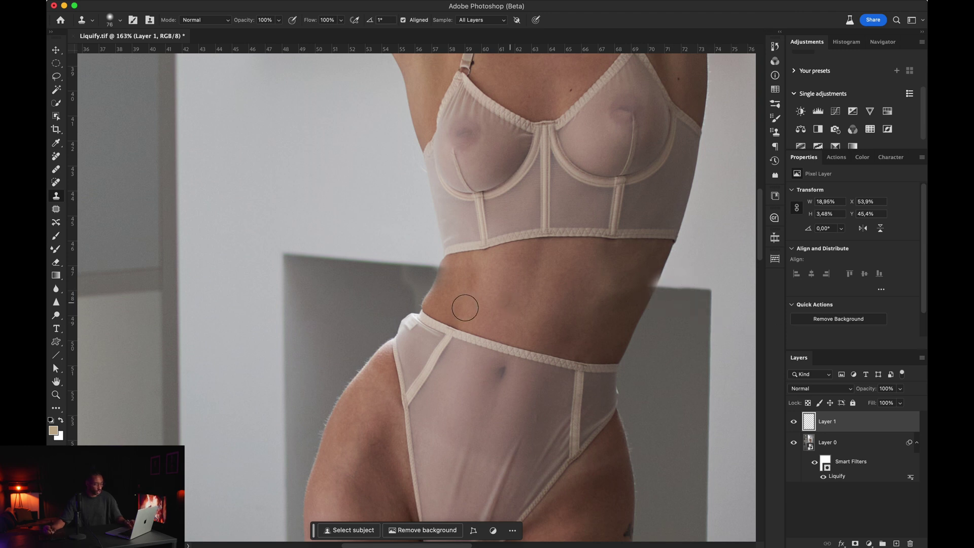
{"action": "left_click", "coordinate": [402, 292], "text": "alt"}
{"action": "left_click_drag", "start_coordinate": [454, 278], "coordinate": [450, 263]}
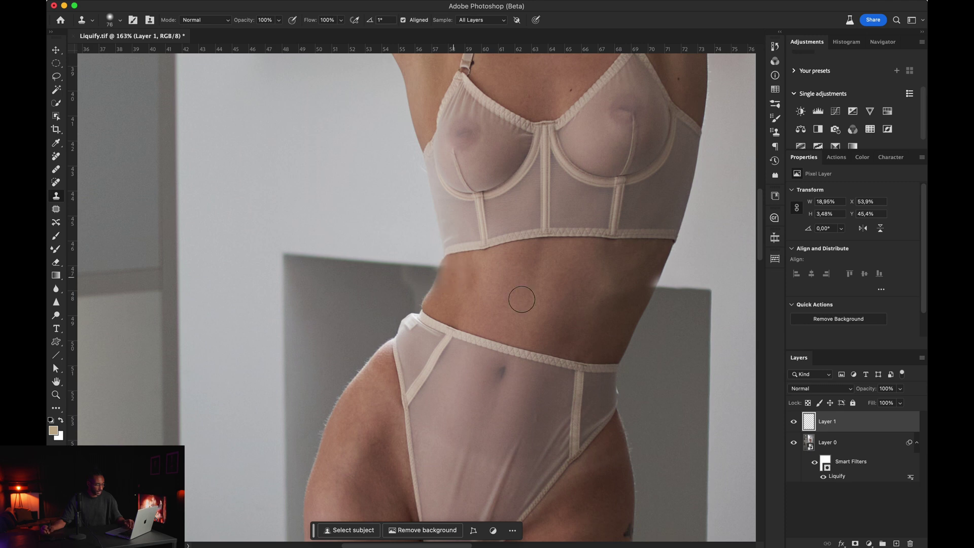
Add a layer mask to Layer 1 and paint black along both sides of the waist to hide the clone spill on the skin.
{"action": "left_click", "coordinate": [854, 543]}
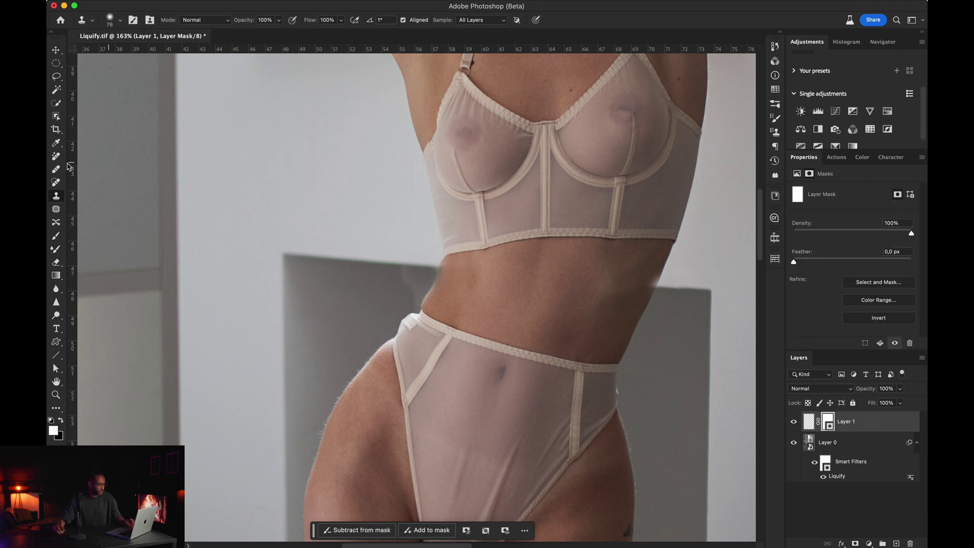
{"action": "key", "text": "b"}
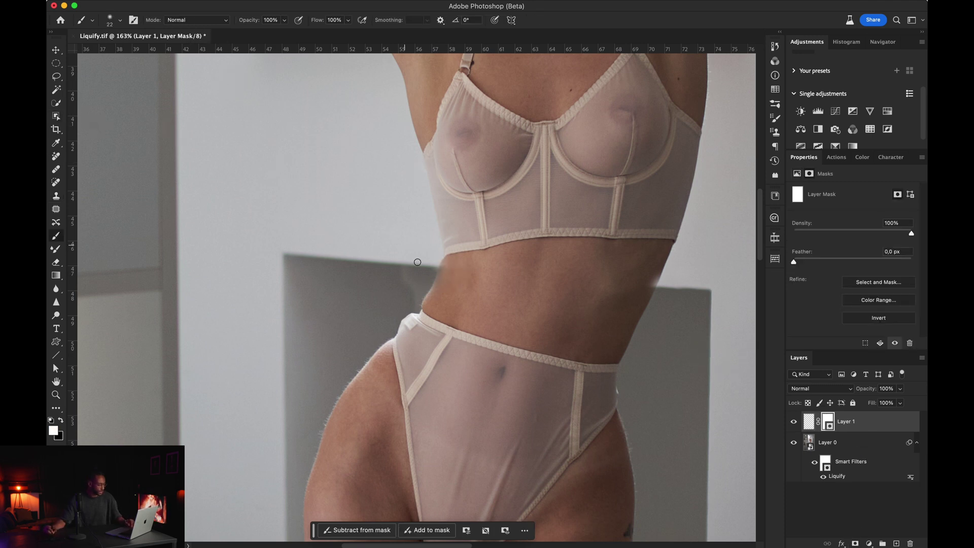
{"action": "key", "text": "x"}
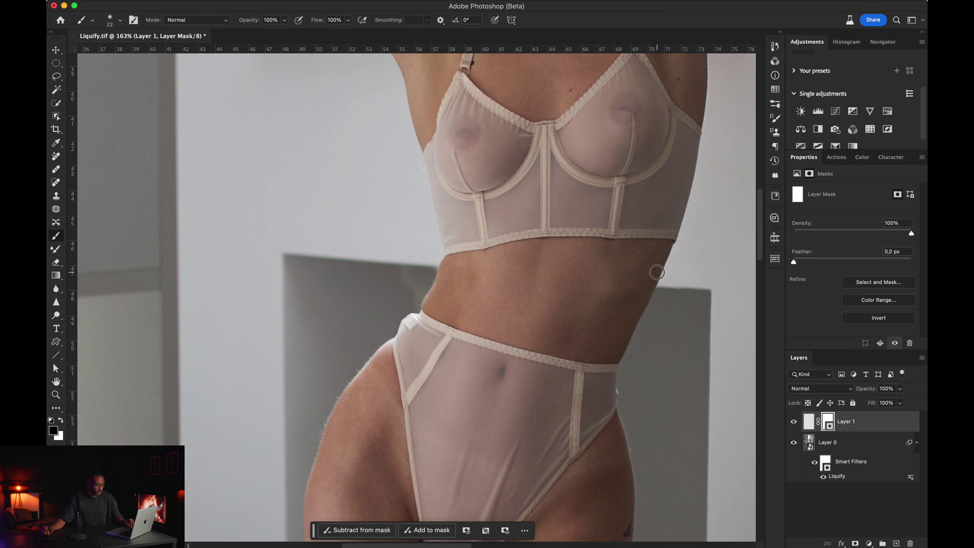
Toggle Layer 1's visibility to compare the background beside the waist with and without the cloning.
{"action": "left_click", "coordinate": [792, 428]}
{"action": "left_click", "coordinate": [791, 427]}
{"action": "left_click", "coordinate": [792, 429]}
{"action": "left_click", "coordinate": [793, 428]}
Activate the Smart Filters mask on Layer 0 for work on the green stool's edge beside the calf.
{"action": "left_click_drag", "start_coordinate": [346, 238], "coordinate": [348, 154]}
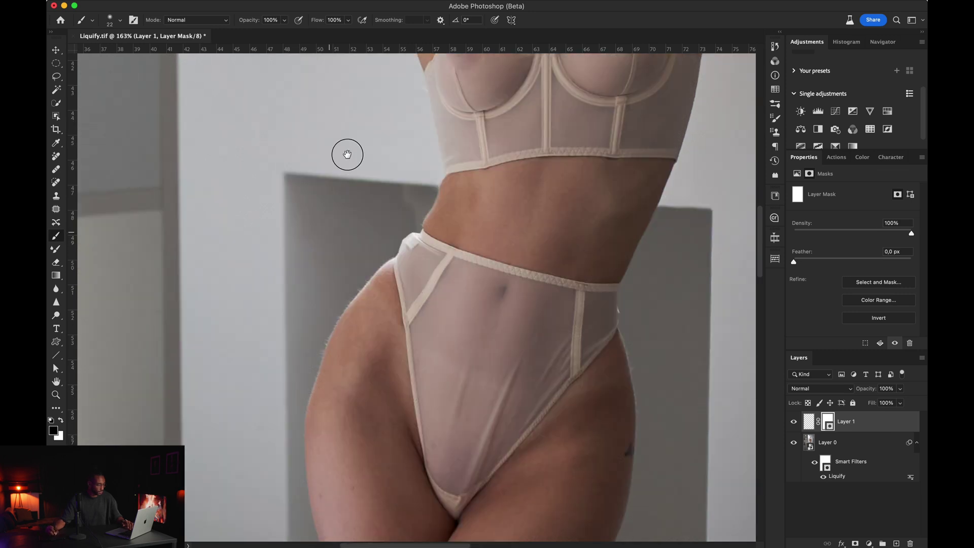
{"action": "scroll", "coordinate": [348, 155], "scroll_direction": "down", "scroll_amount": 15}
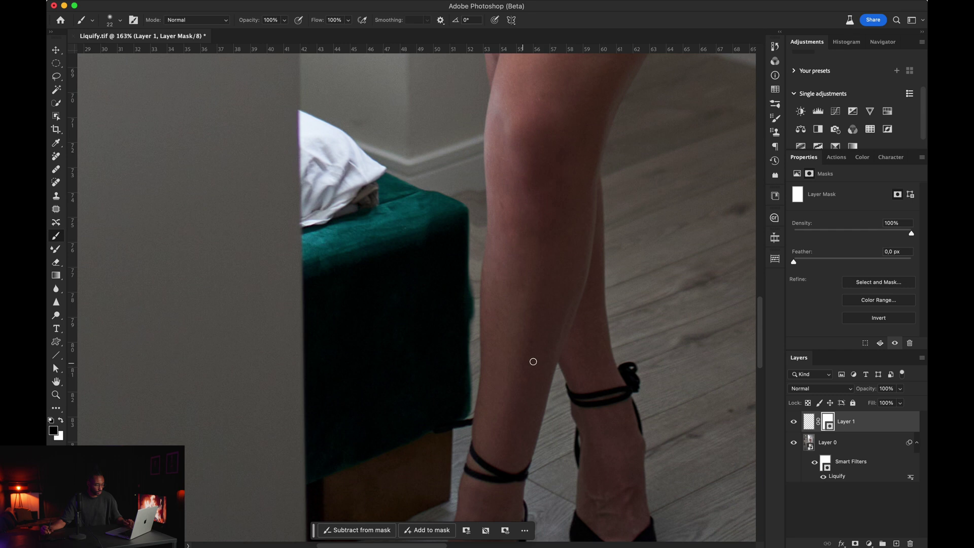
{"action": "left_click", "coordinate": [824, 463]}
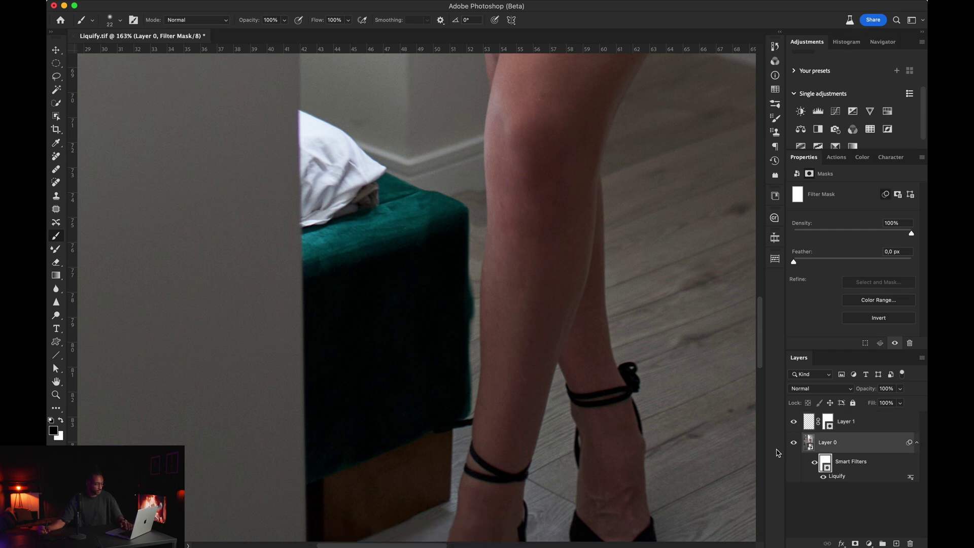